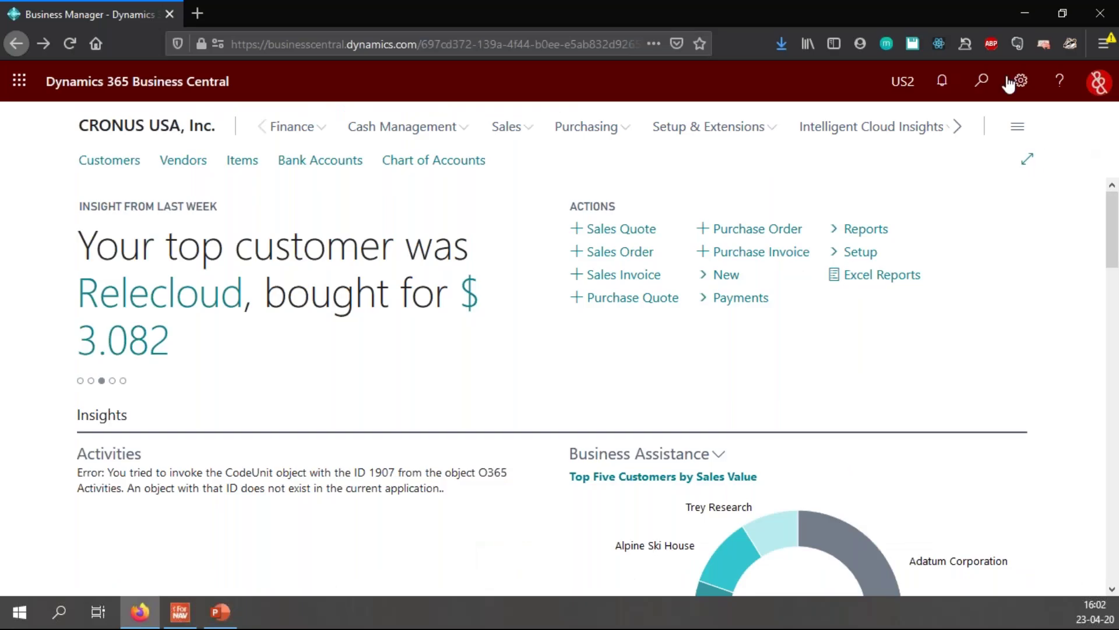
Search Tell Me for 'forn rep' and open Customer List (6188674) in the ForNAV Report Designer
key("alt+q")
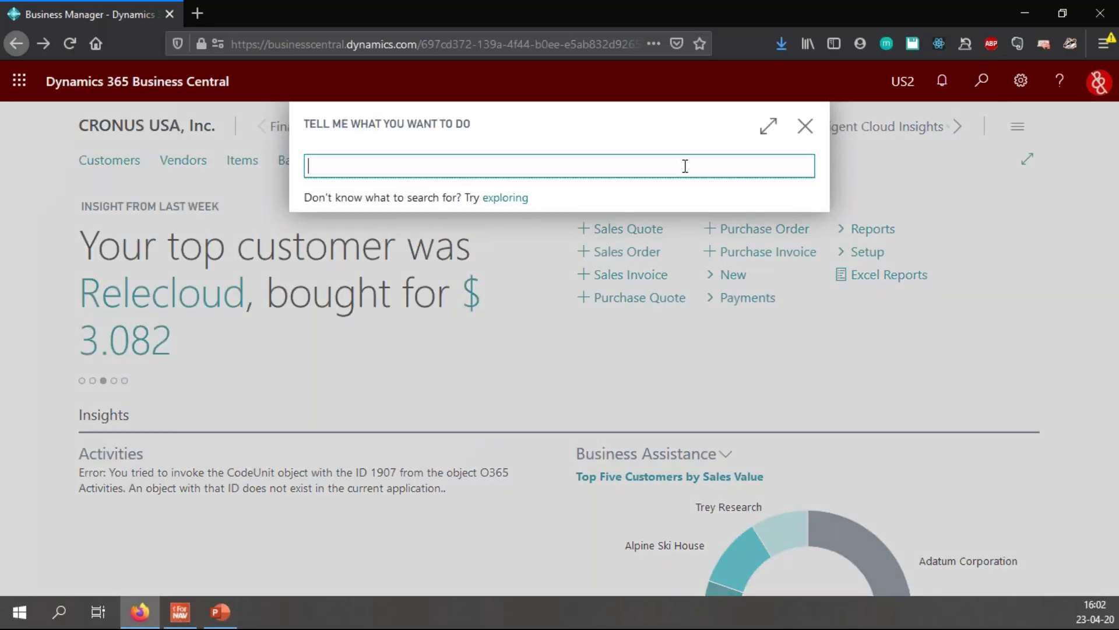
type("forn rep")
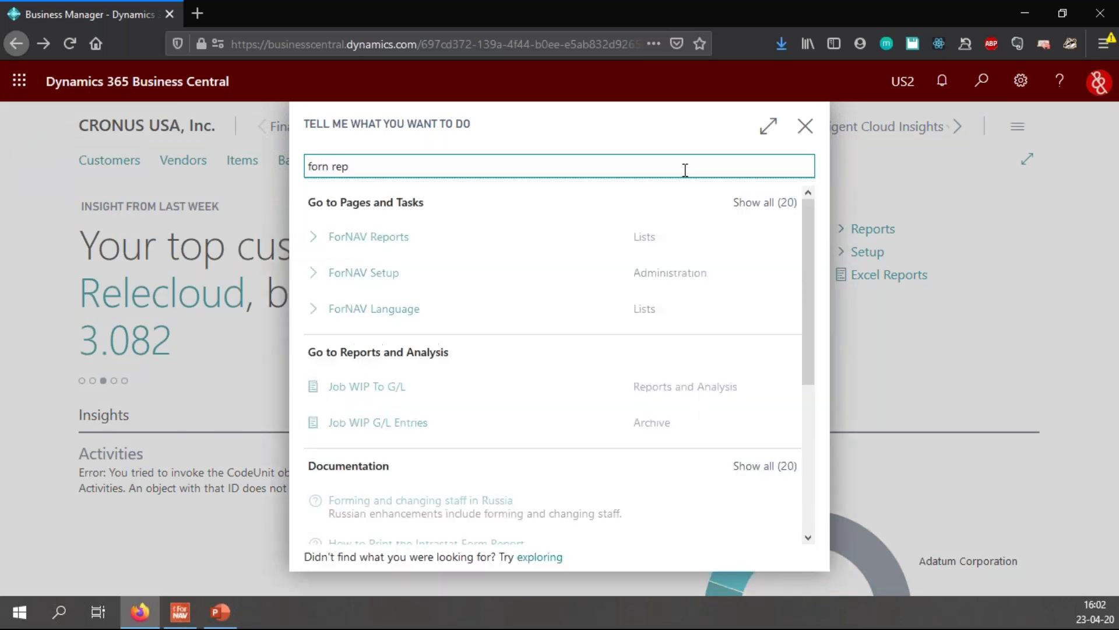
key("Return")
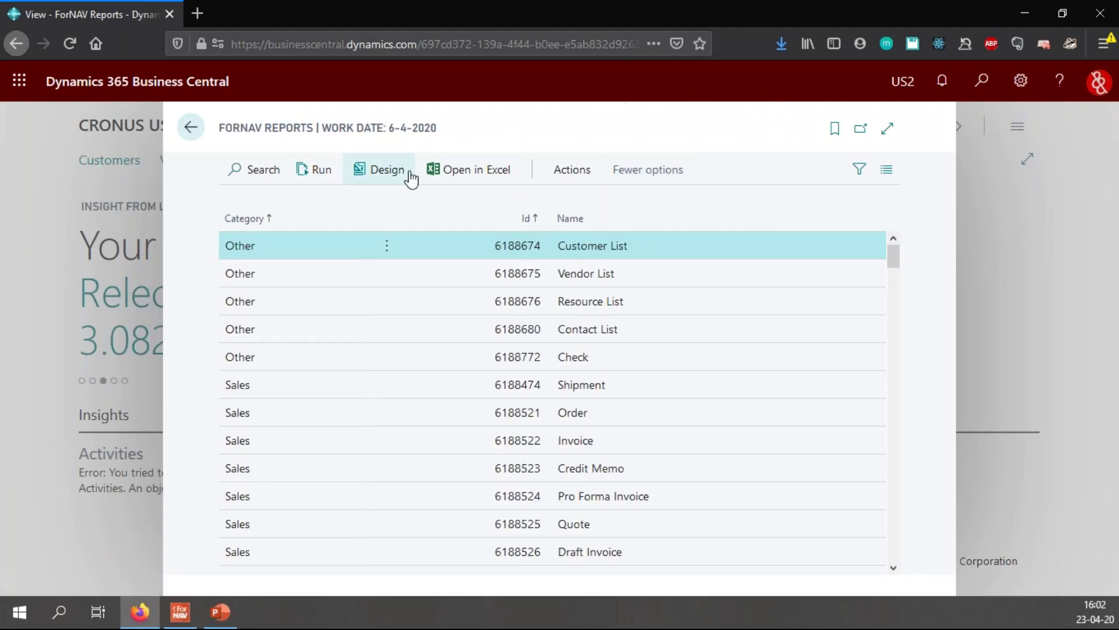
left_click(384, 178)
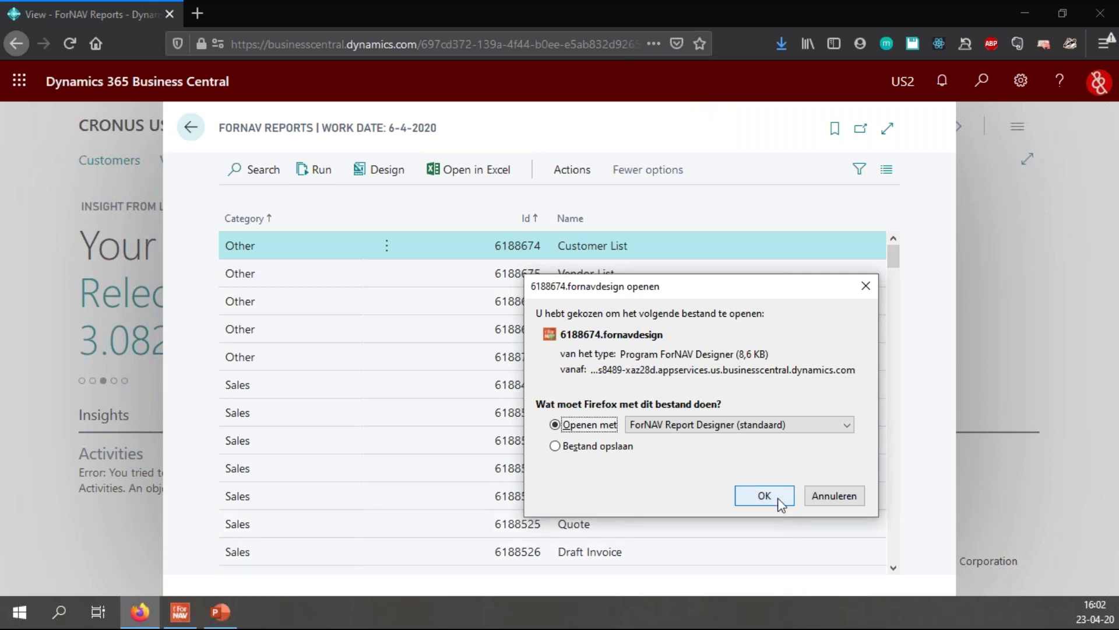
left_click(778, 497)
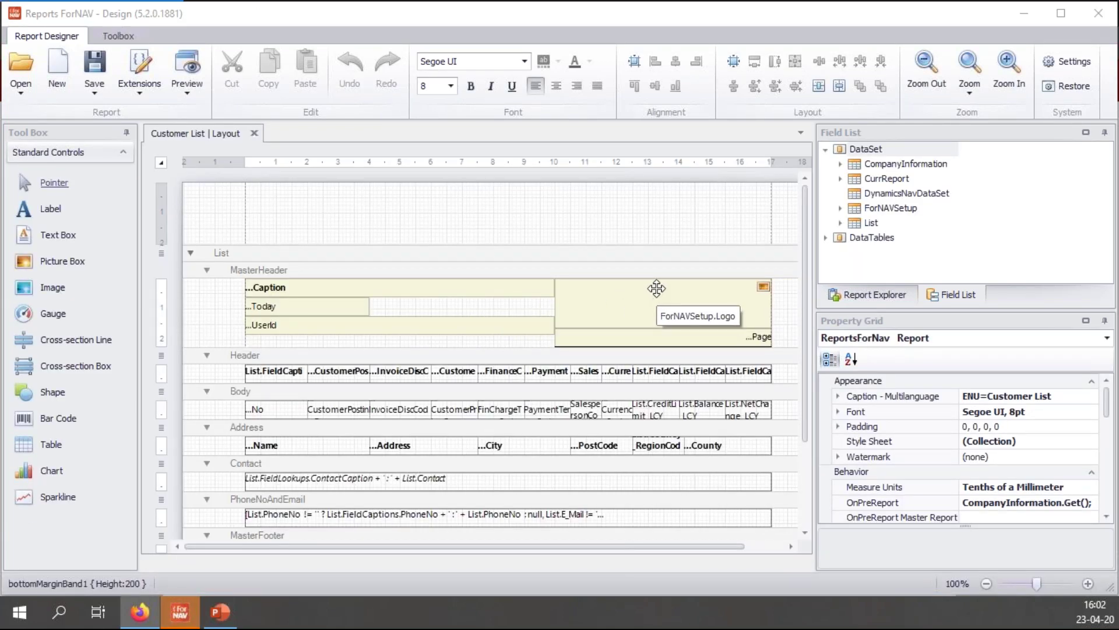
Preview the unfiltered Customer List report, zoom in, scroll through, close it, and return to the designer
left_click(195, 74)
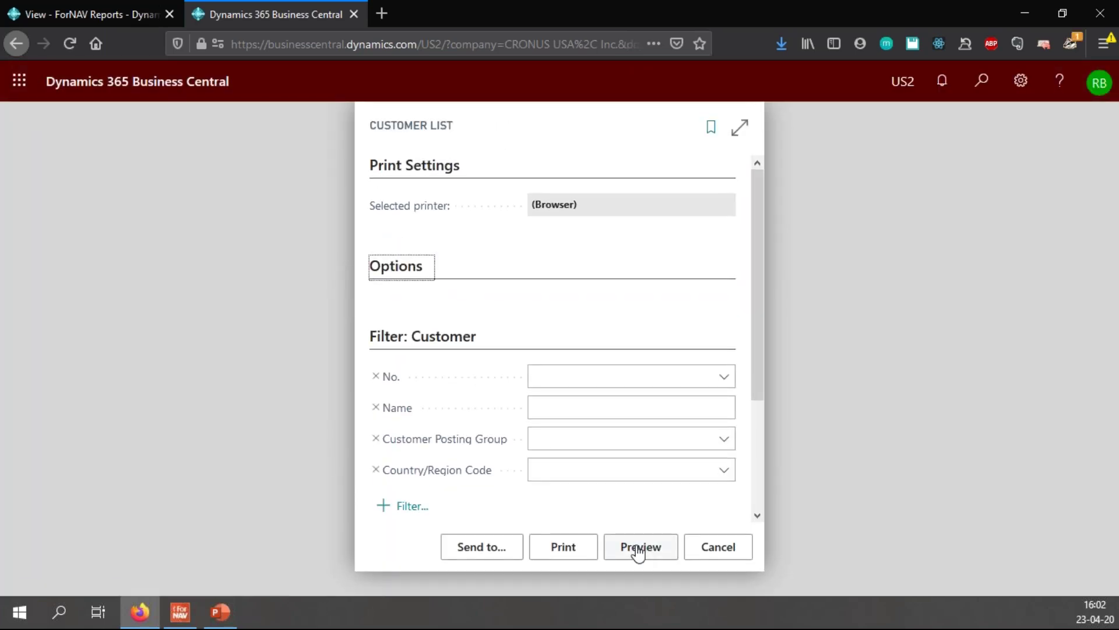
left_click(639, 547)
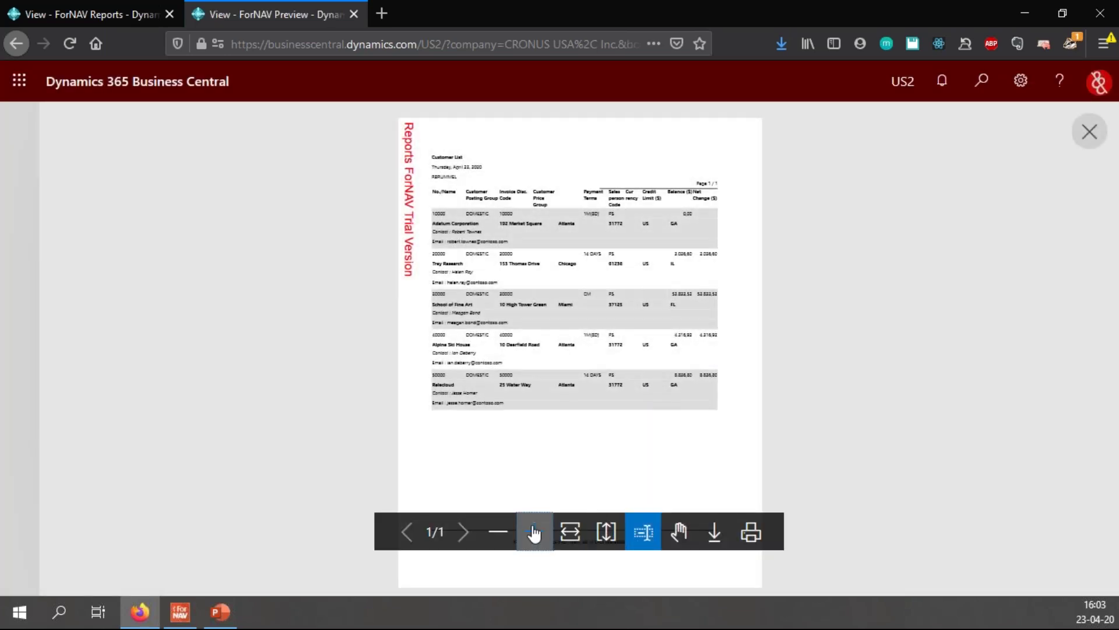
left_click(534, 532)
scroll(745, 405, "up", 3)
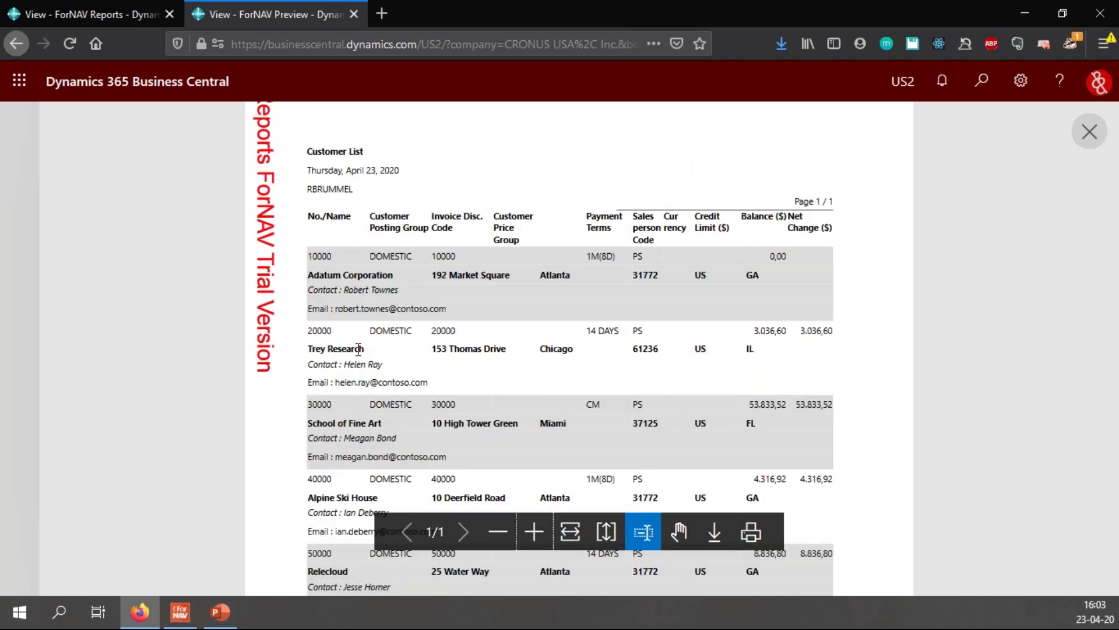
scroll(357, 345, "down", 2)
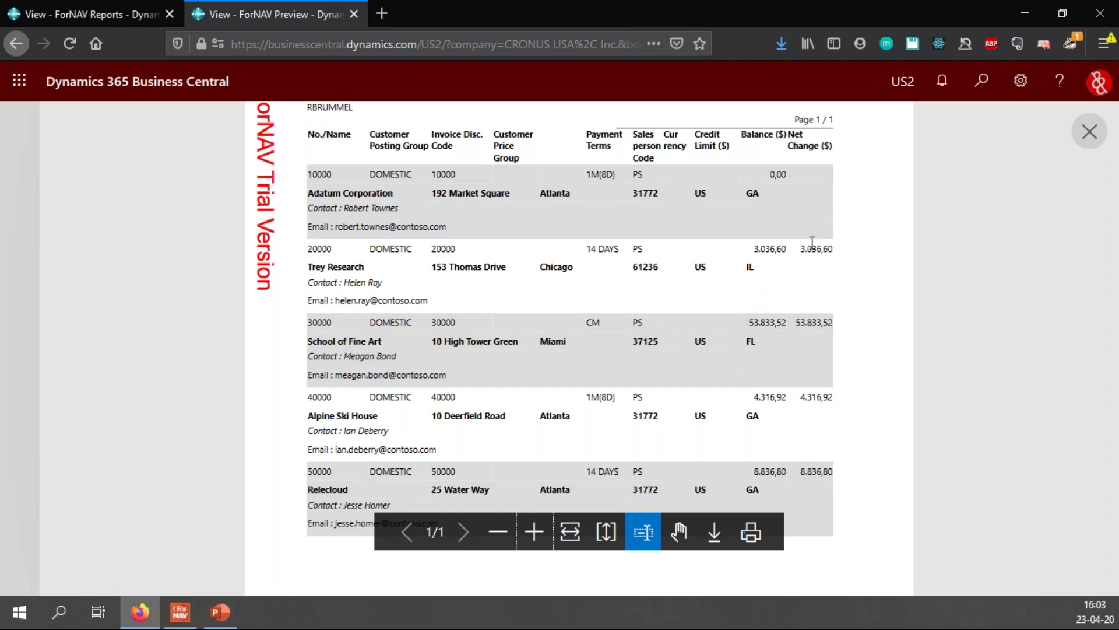
key("ctrl+w")
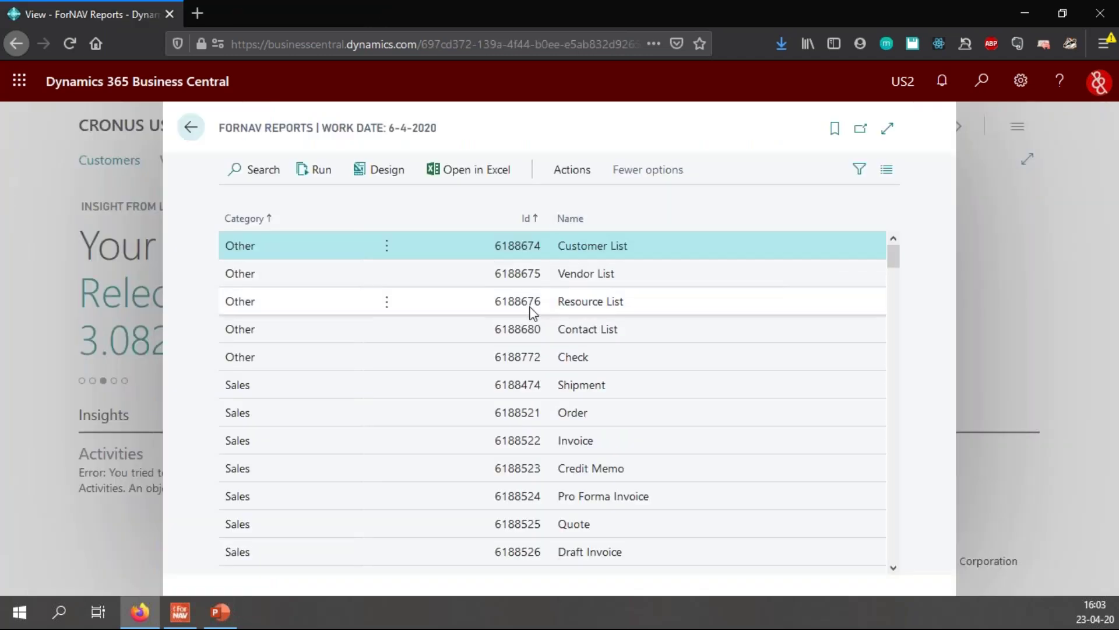
left_click(180, 611)
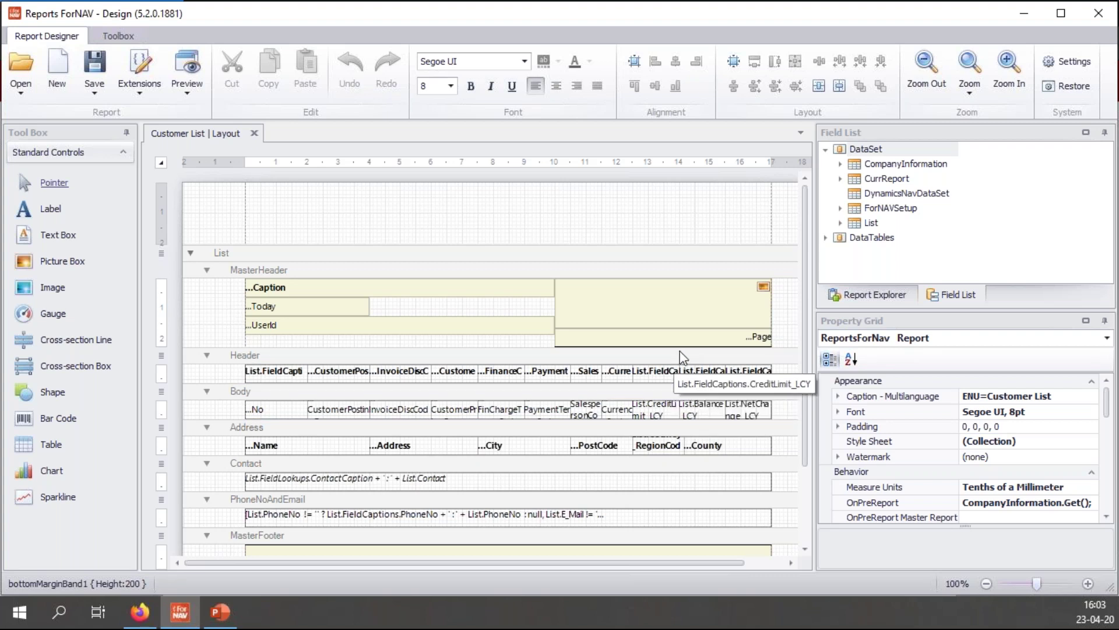
Insert a new DataItem section into the List band after PhoneNoAndEmail
right_click(560, 255)
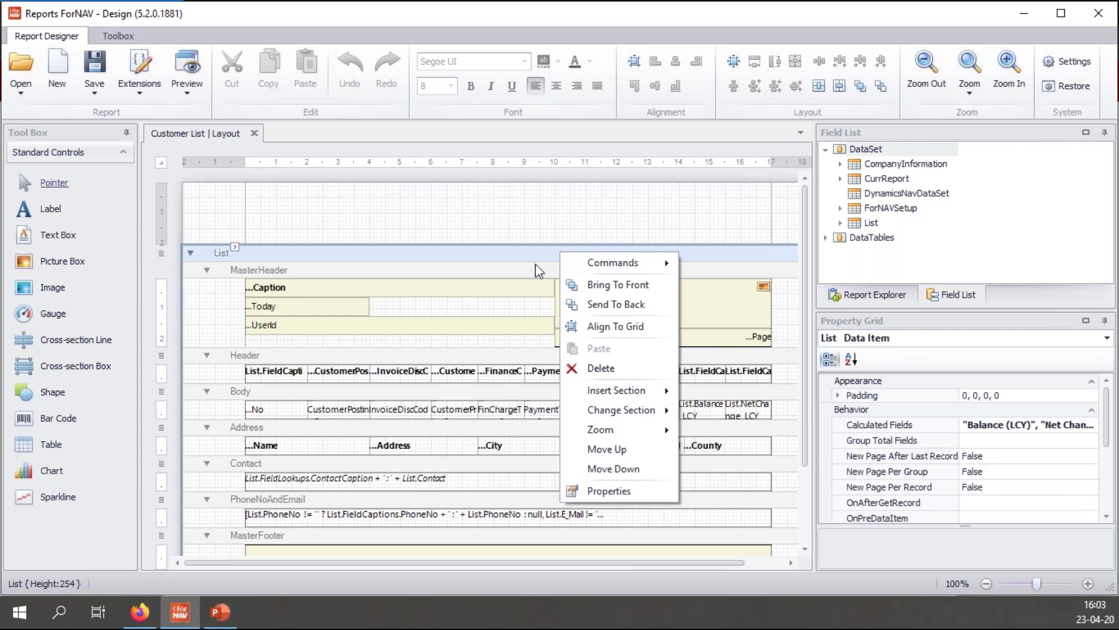
left_click(527, 260)
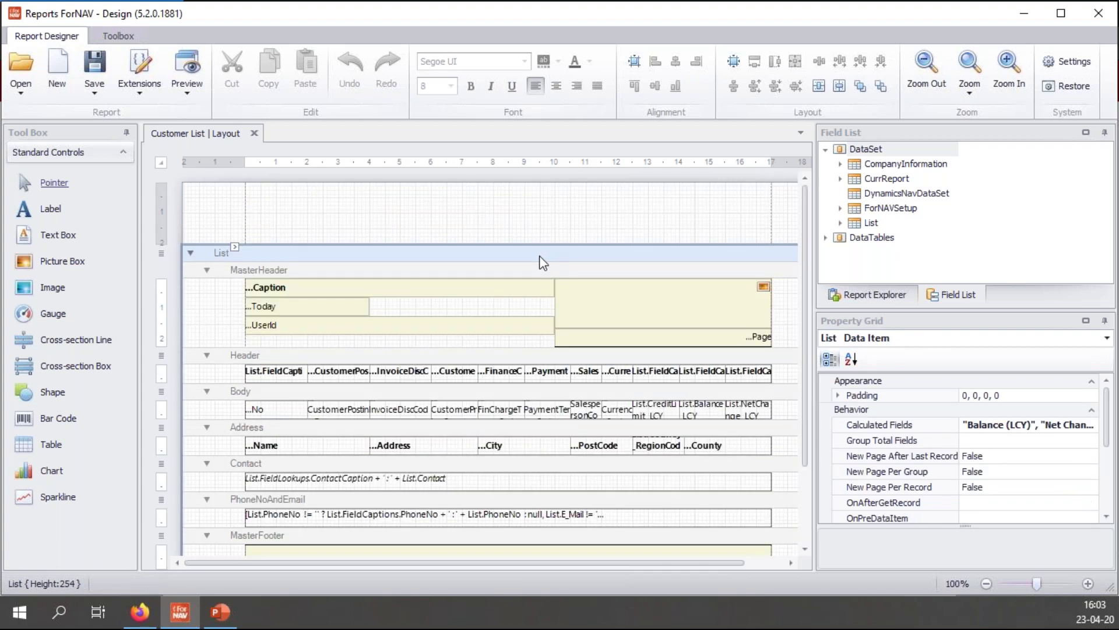
right_click(538, 253)
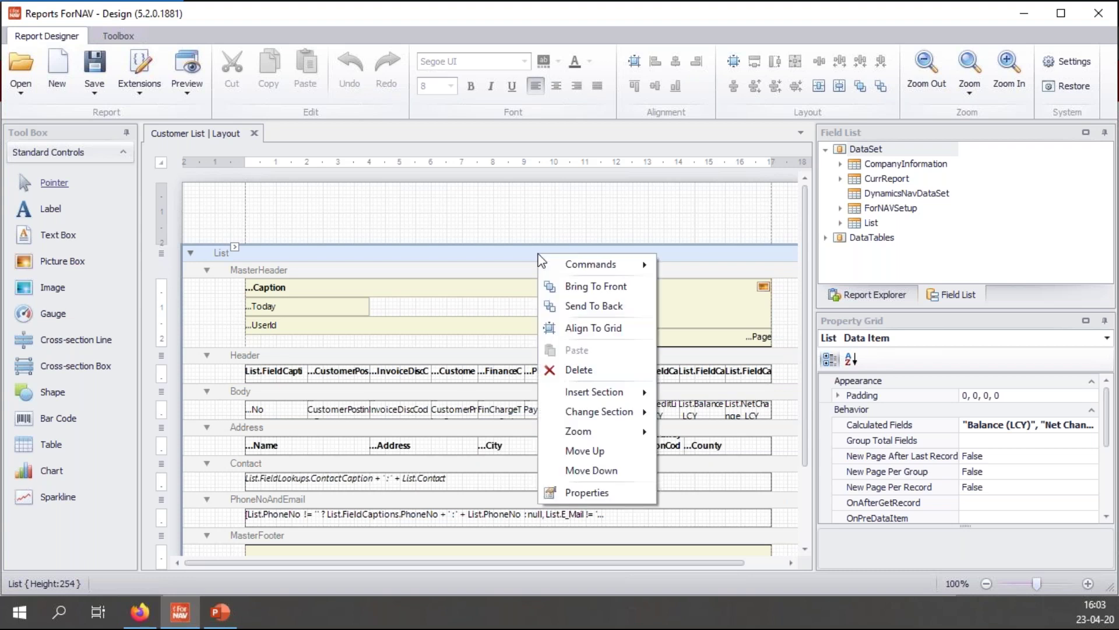
mouse_move(641, 392)
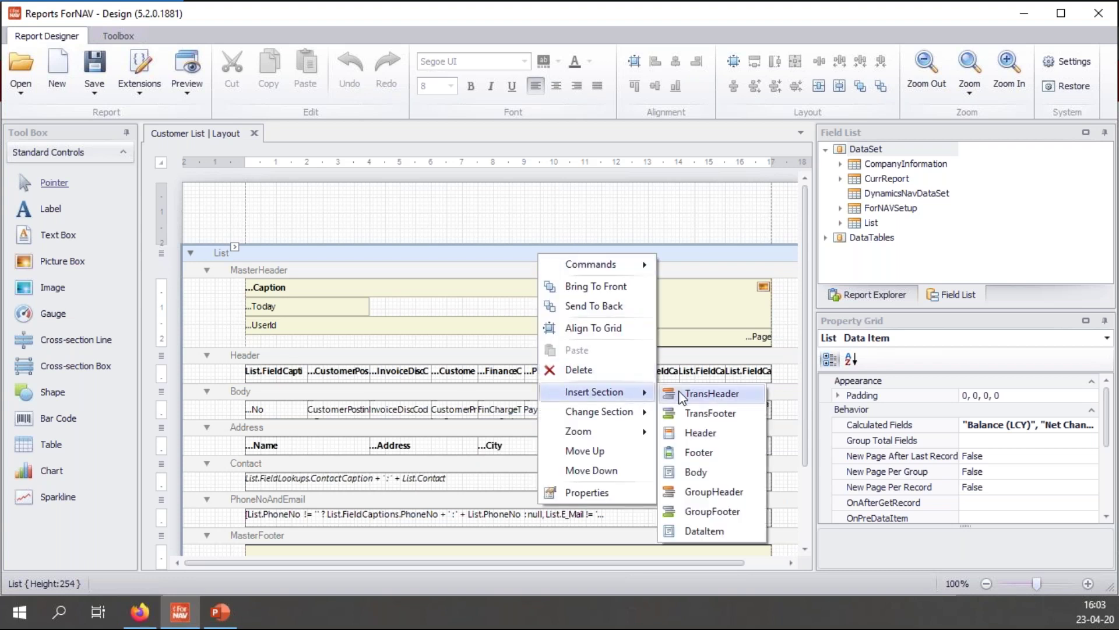
left_click(731, 536)
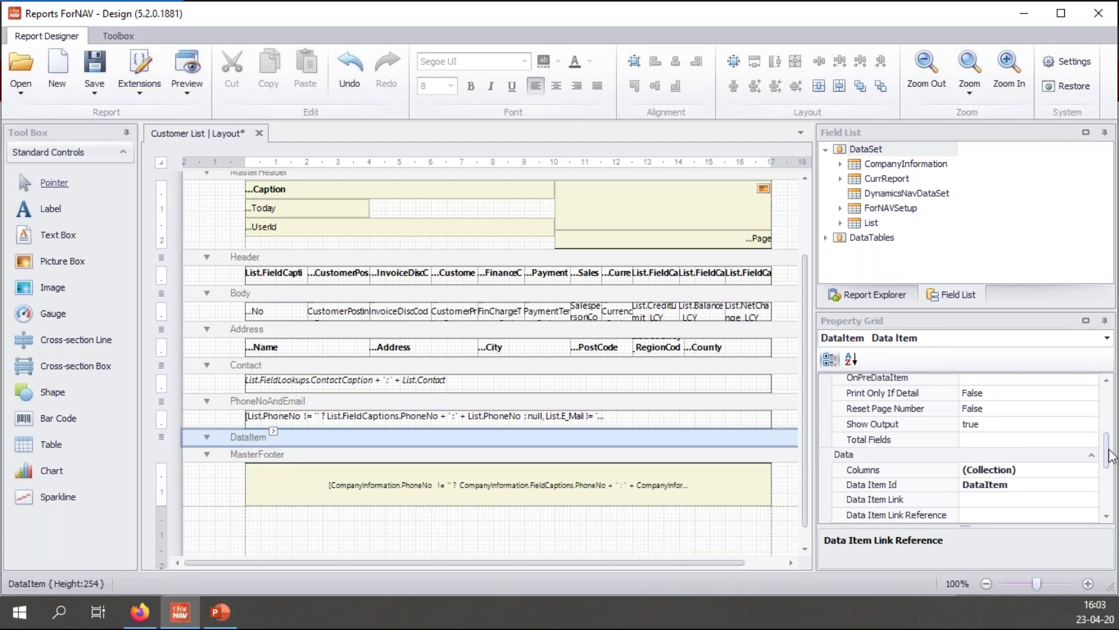
Open the Select Table dialog from the new data item's Data Item Table property
scroll(1107, 454, "down", 2)
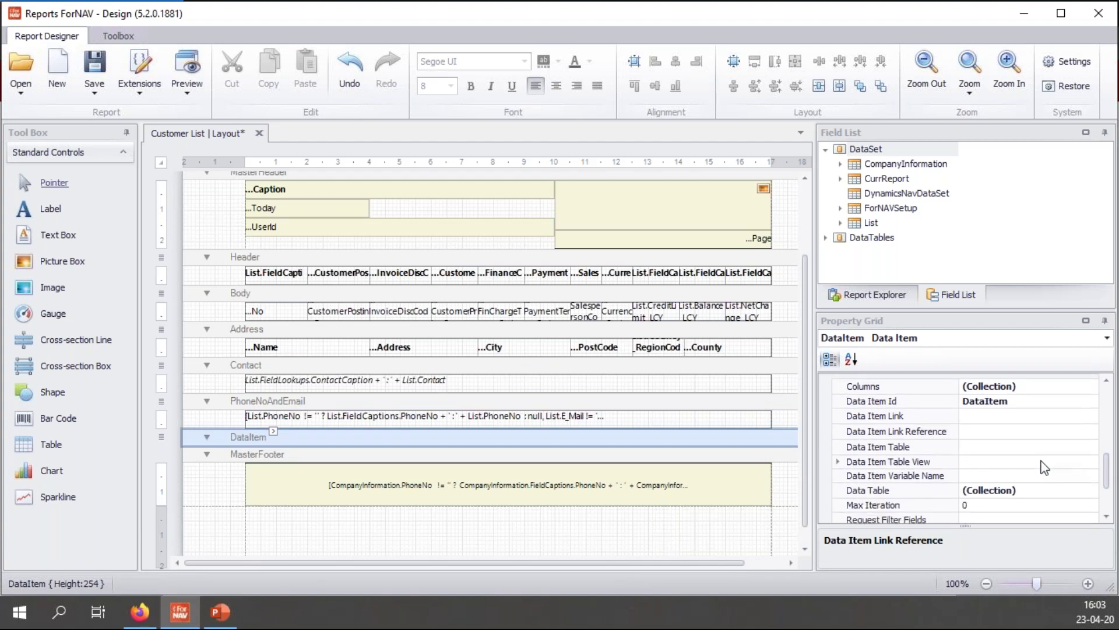
left_click(1025, 450)
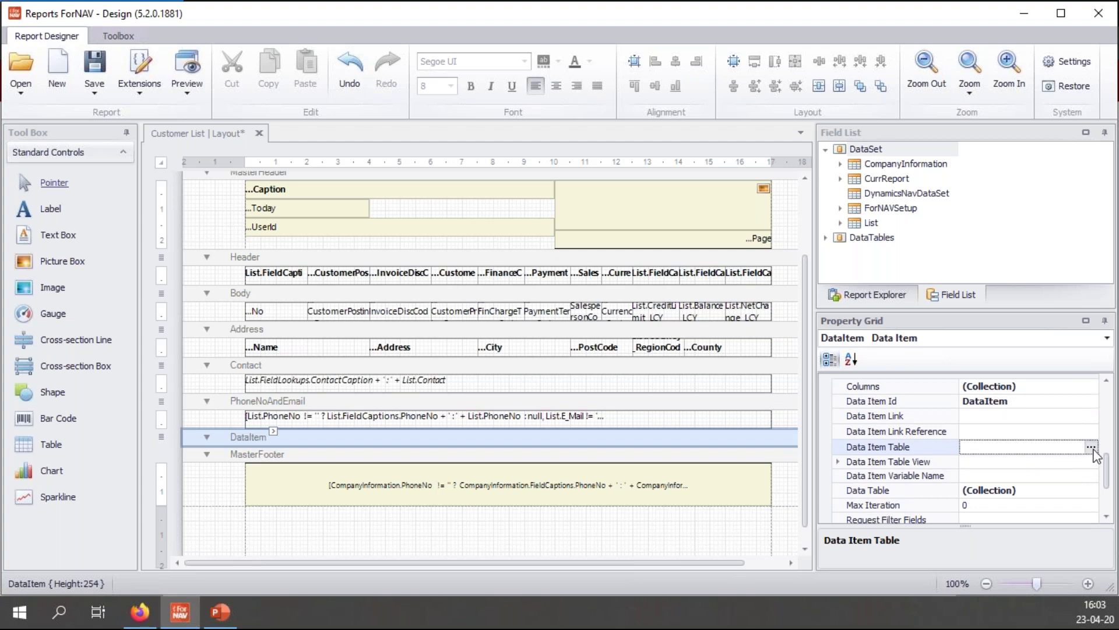
left_click(1090, 447)
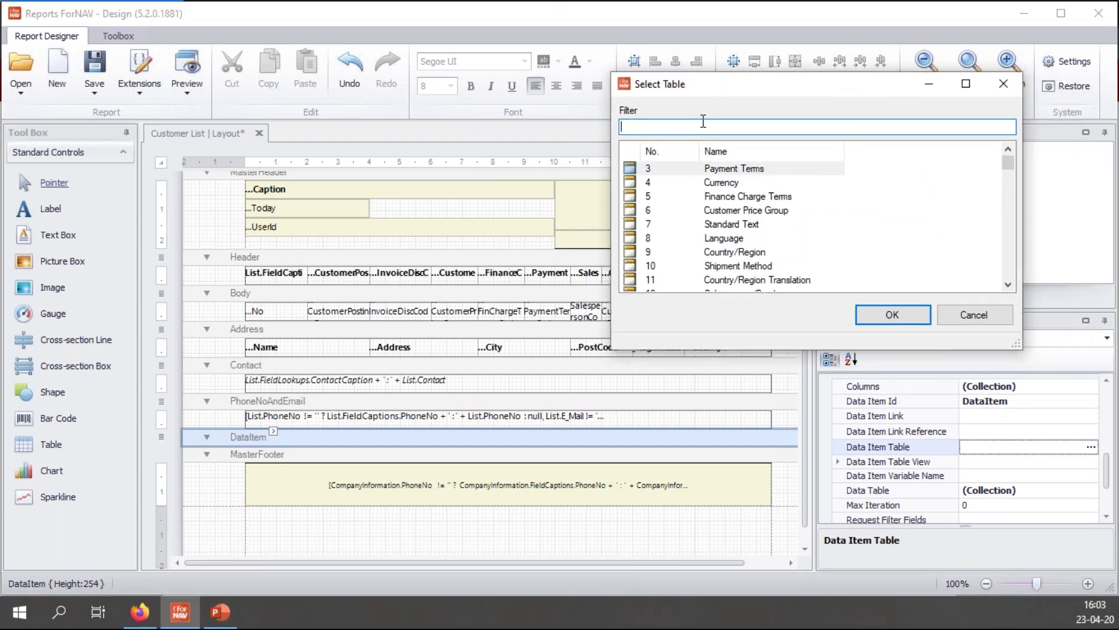
Filter for 'sales head' and set the data item table to Sales Header (36)
type("sales")
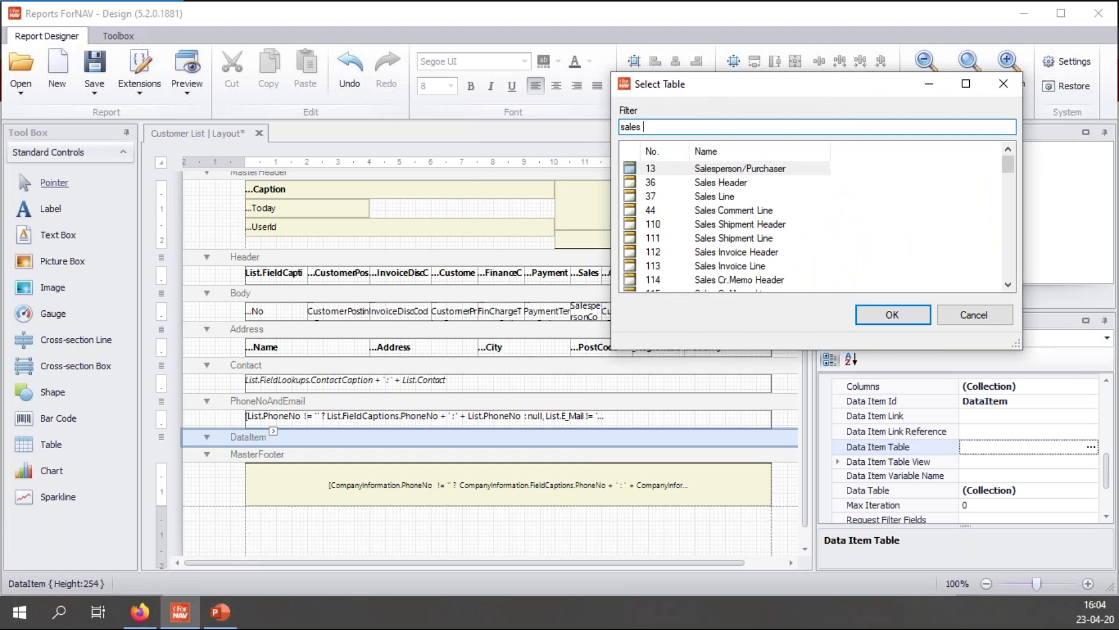
type(" head")
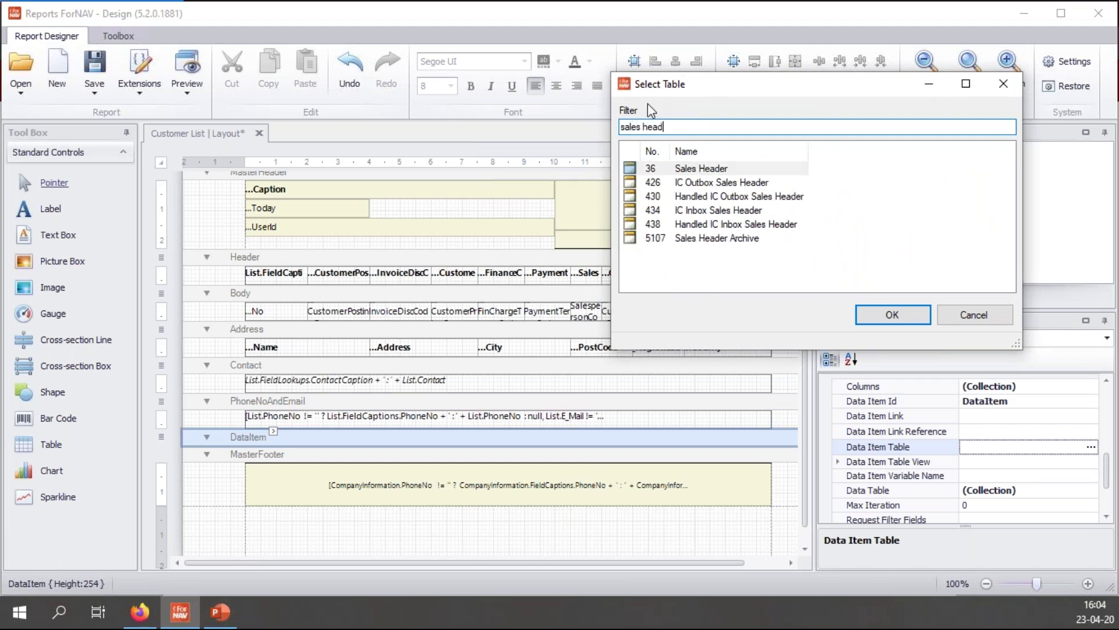
left_click(708, 170)
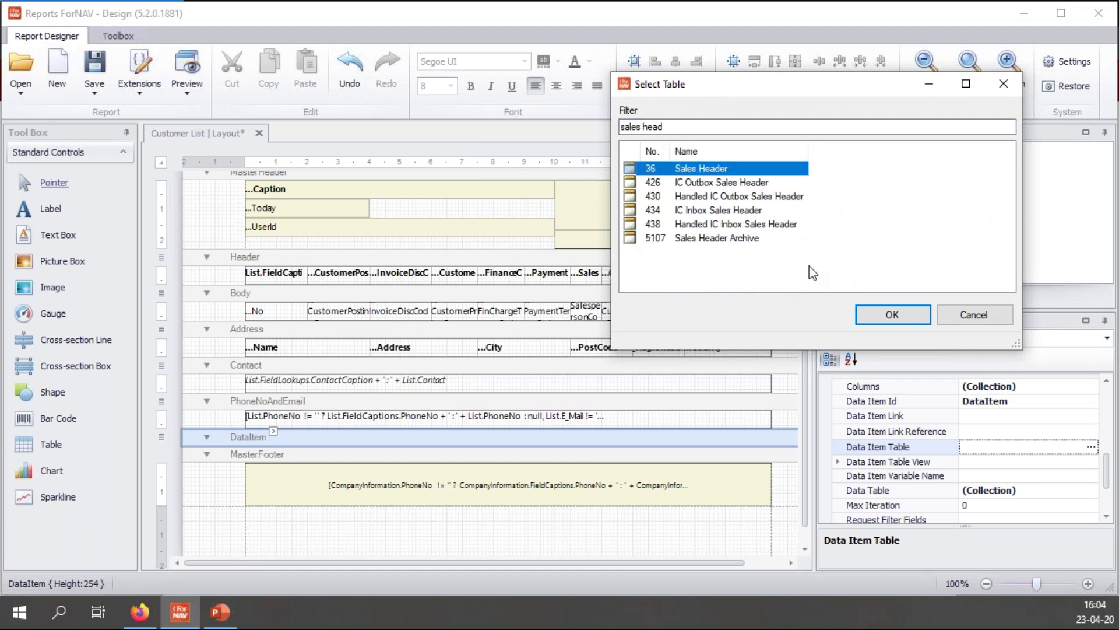
left_click(886, 317)
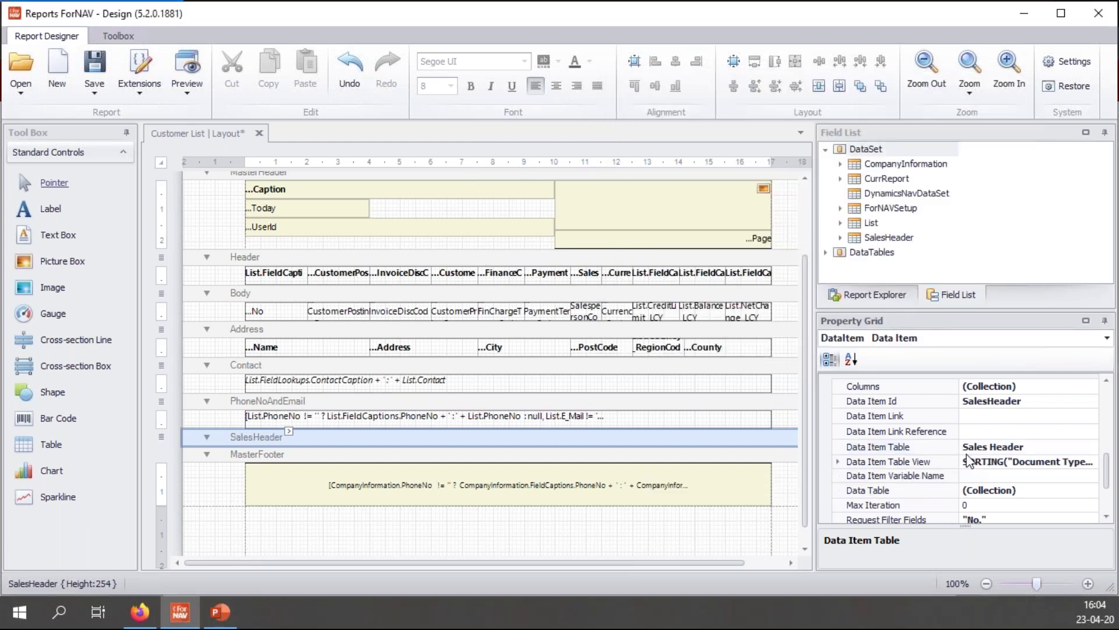
left_click(980, 416)
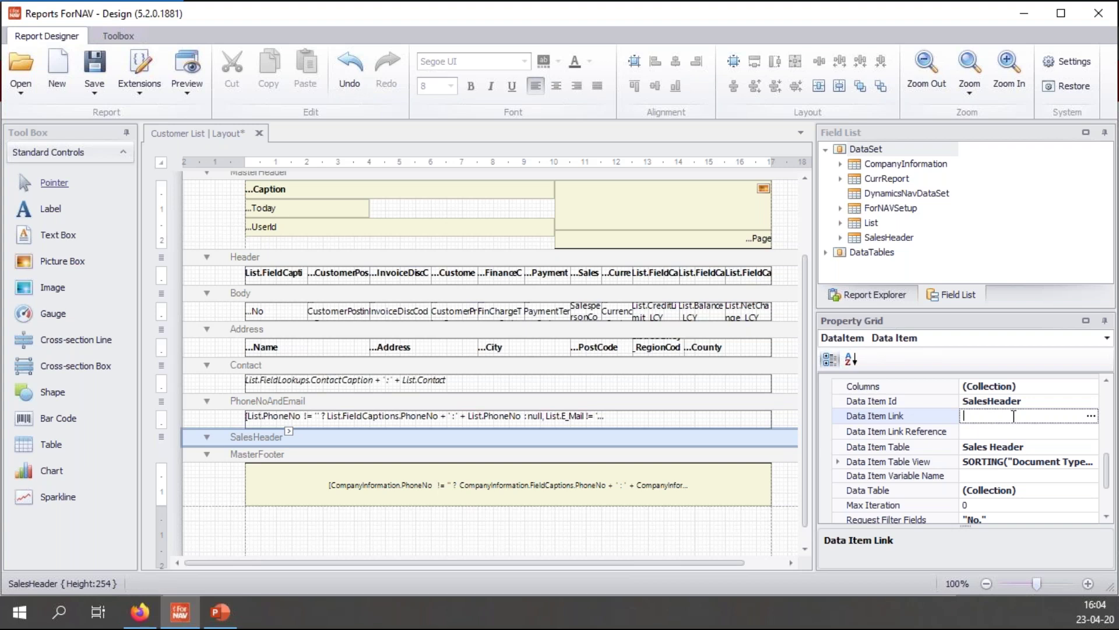
Set SalesHeader's Data Item Link so Sell-to Customer No. references the customer's No. field
left_click(1090, 416)
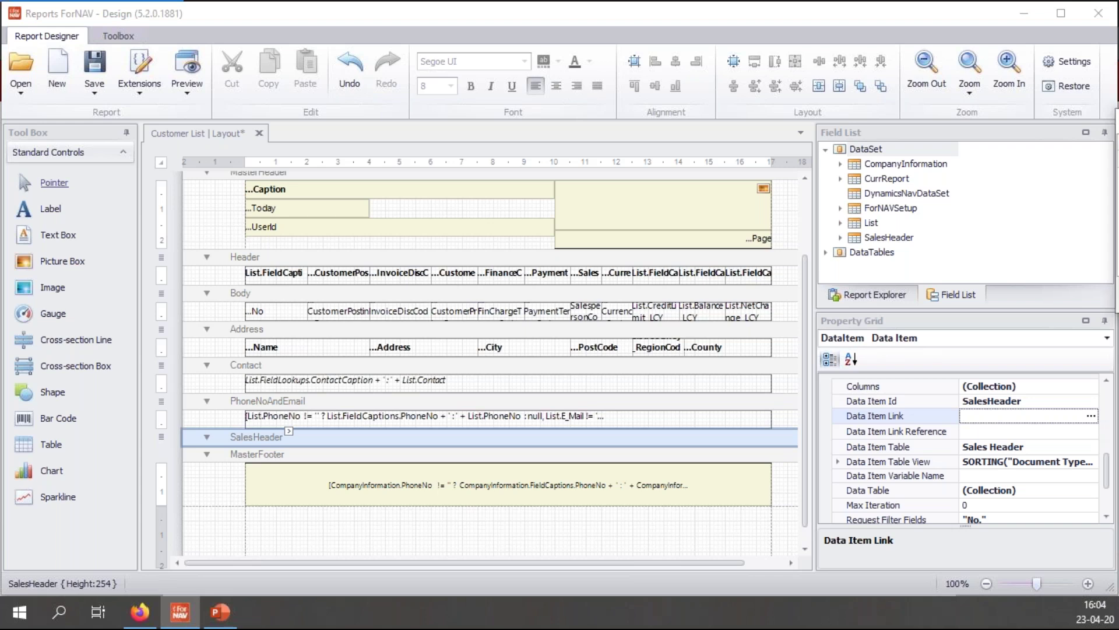
left_click_drag(955, 102, 878, 102)
left_click(848, 139)
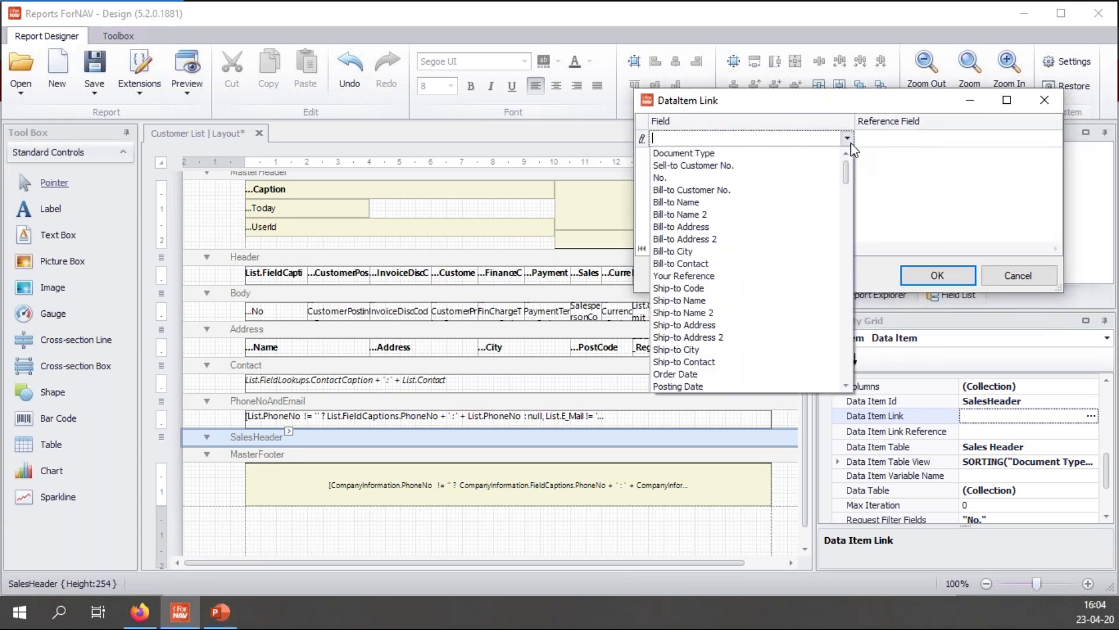
left_click(730, 167)
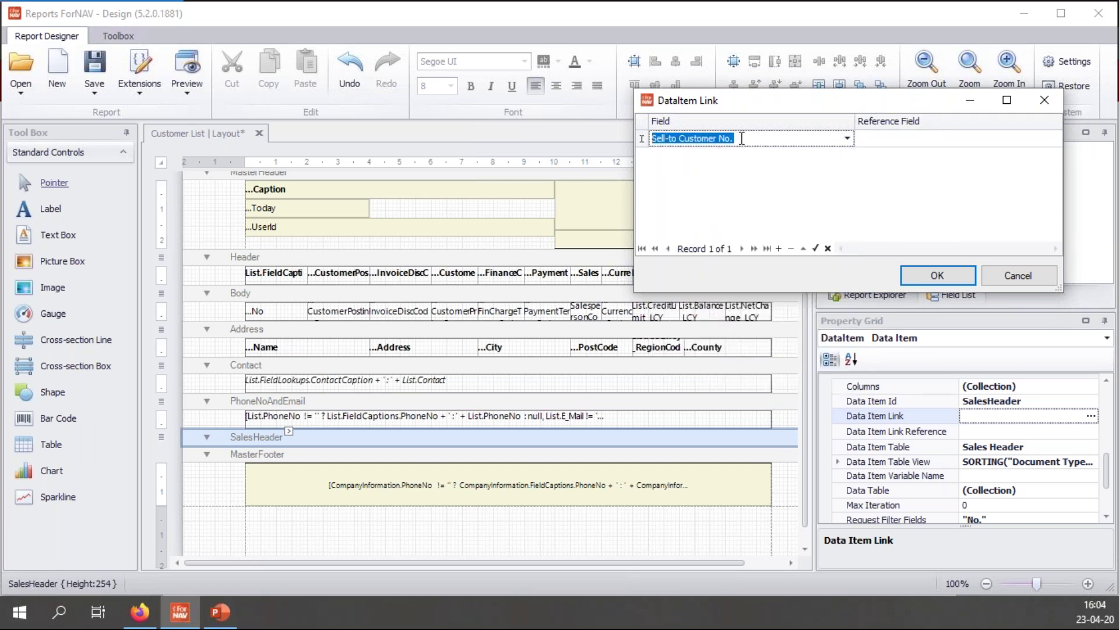
left_click(904, 143)
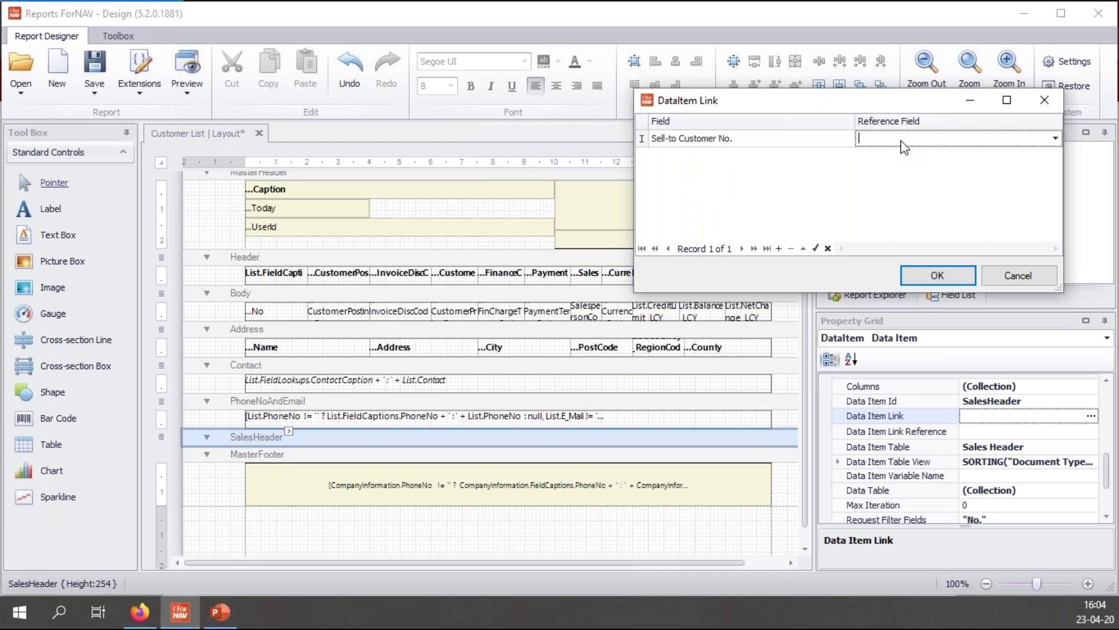
left_click(1056, 140)
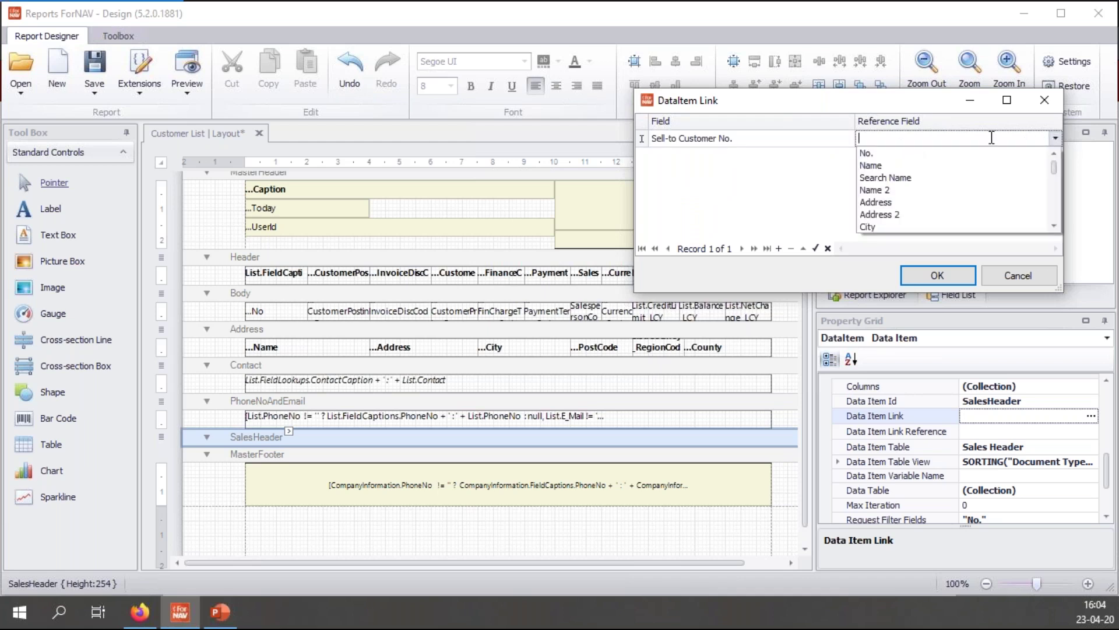
left_click(908, 150)
left_click(911, 138)
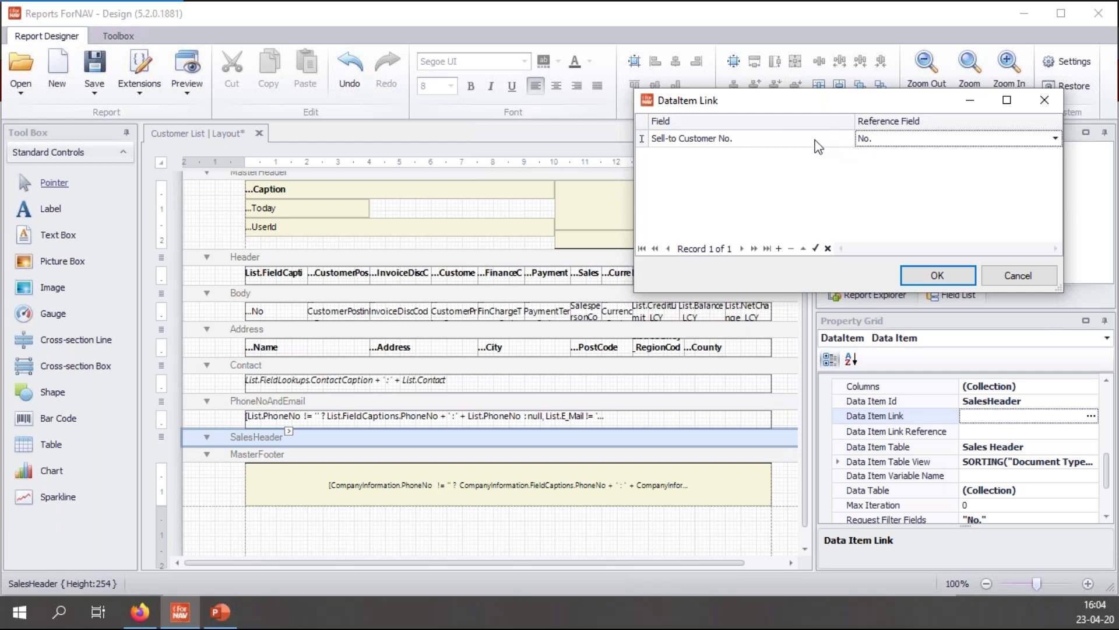
left_click(937, 275)
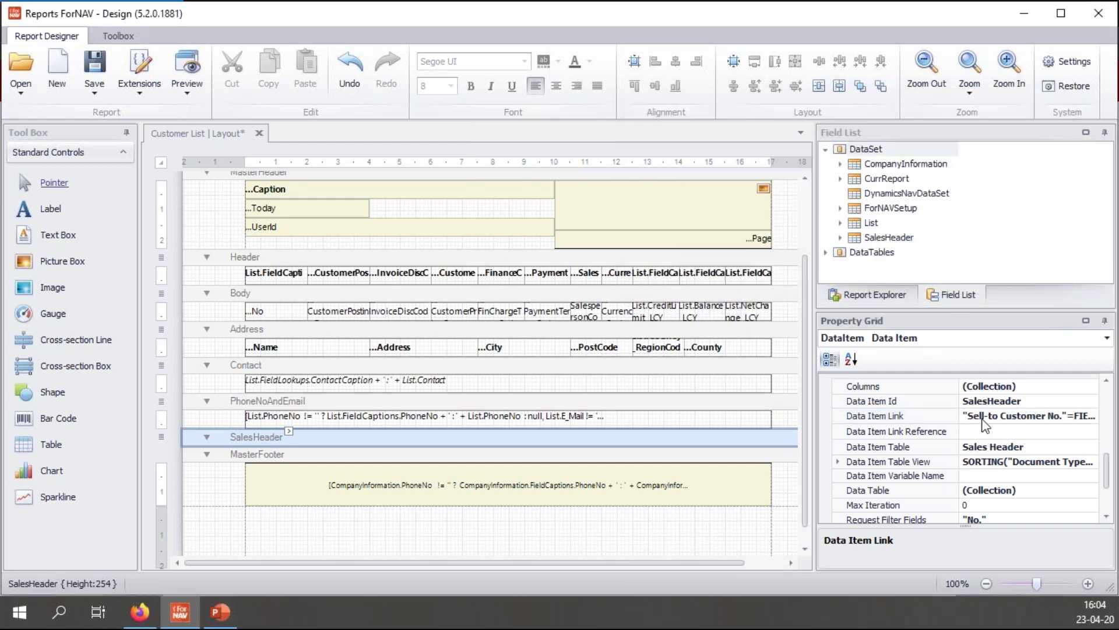
left_click(985, 430)
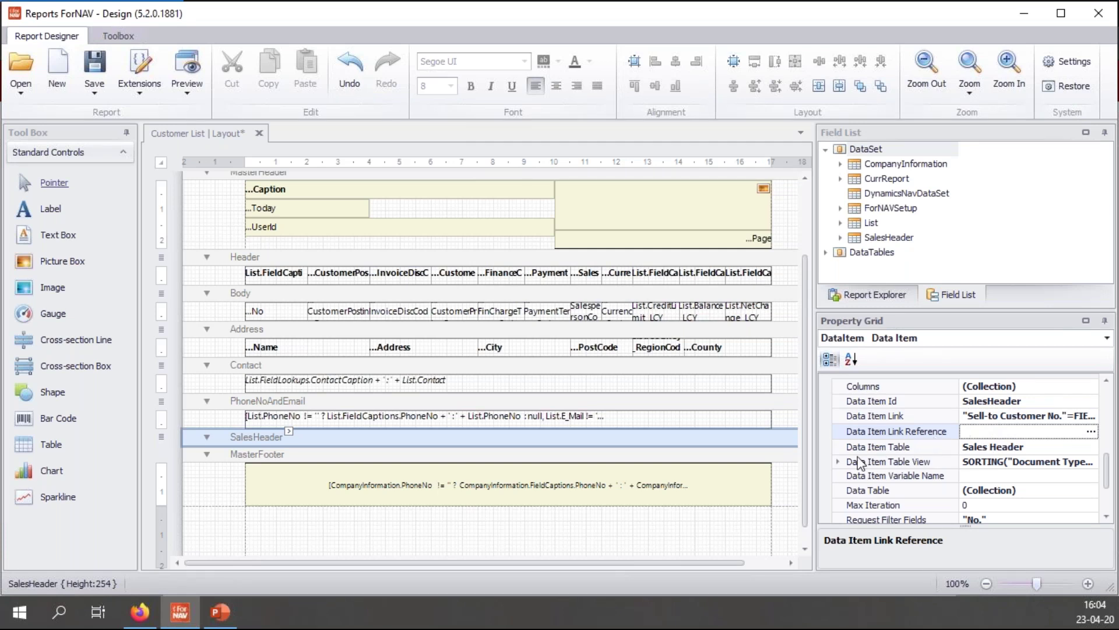
left_click(838, 462)
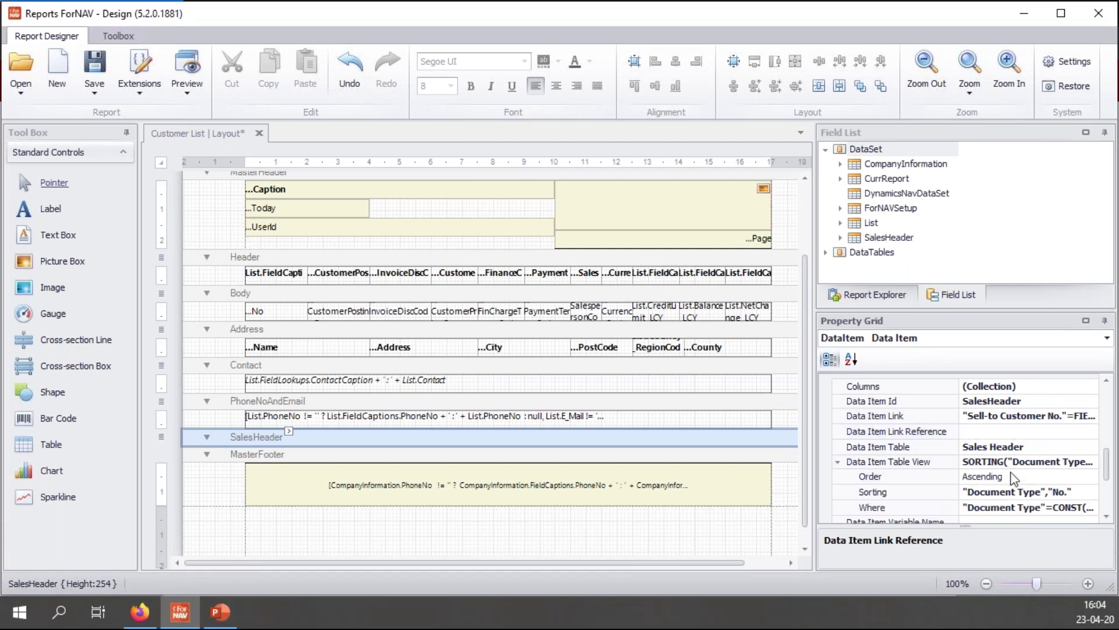
left_click(1032, 507)
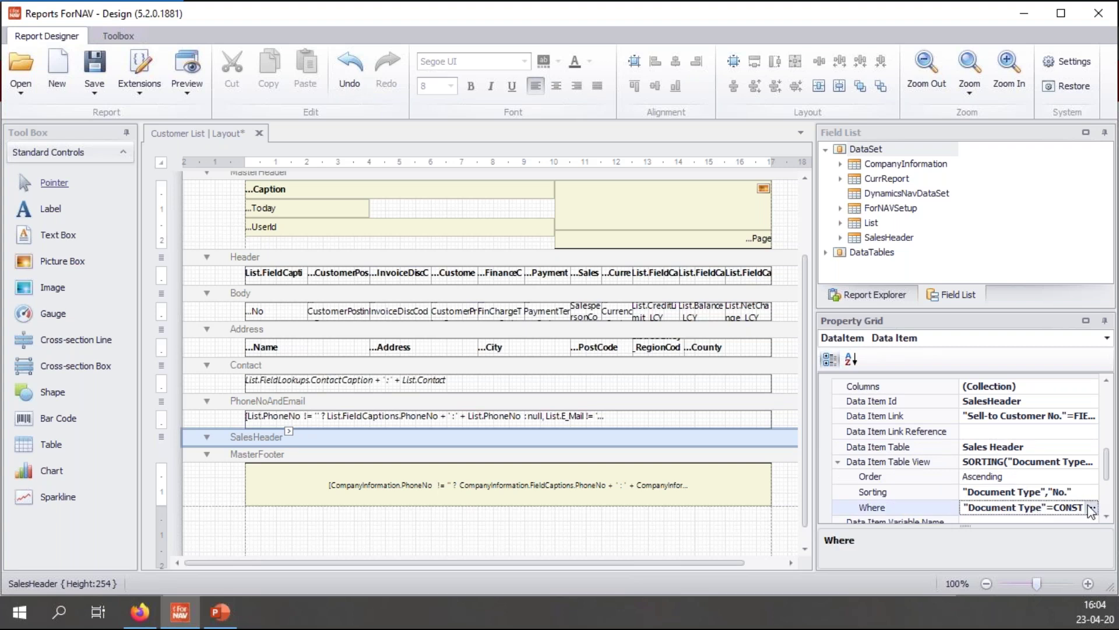
left_click(1091, 508)
left_click_drag(763, 134, 721, 126)
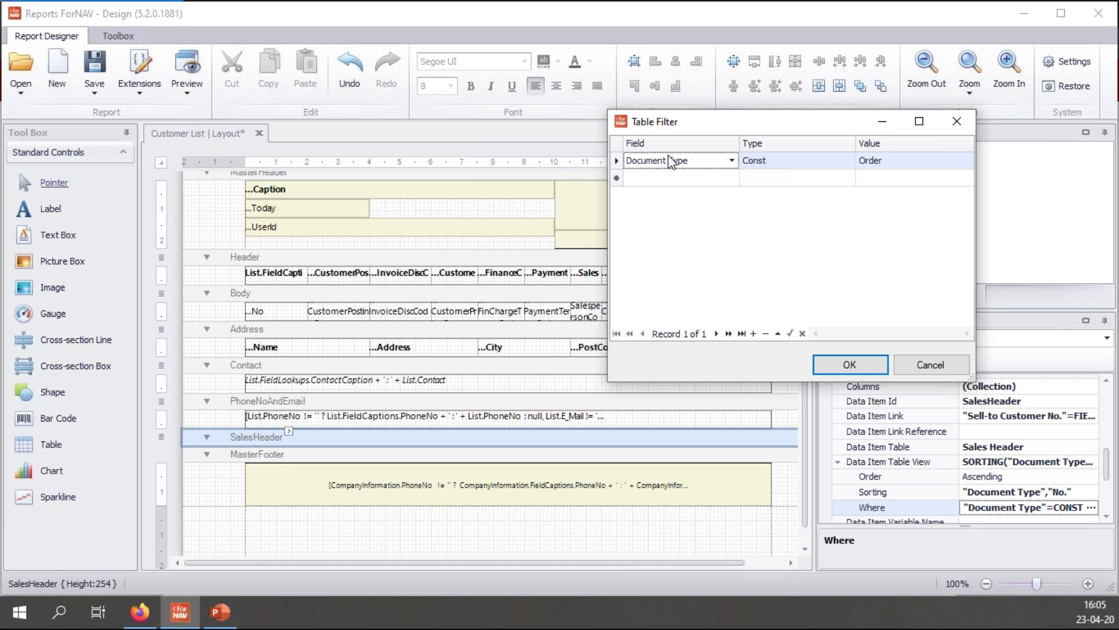
left_click(912, 164)
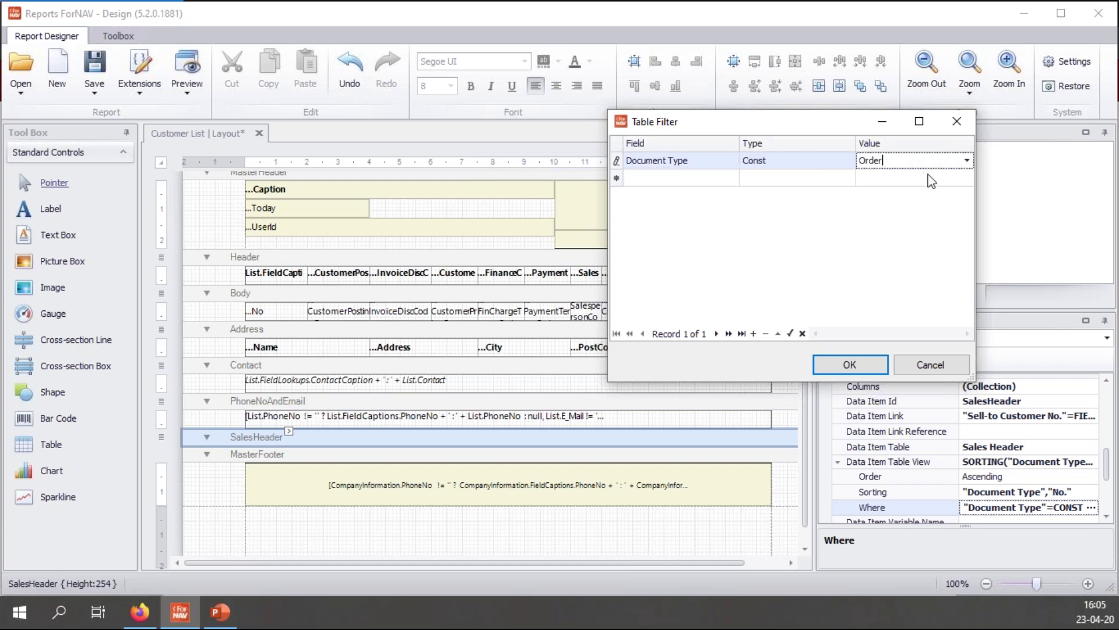
left_click(967, 161)
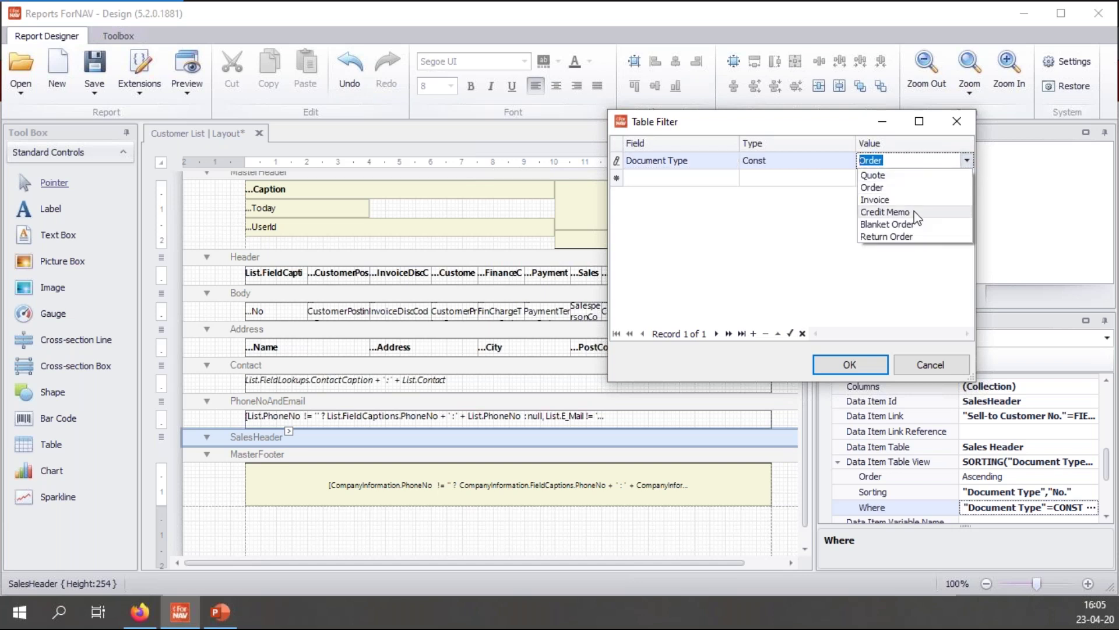
left_click(830, 163)
left_click(876, 161)
left_click(856, 364)
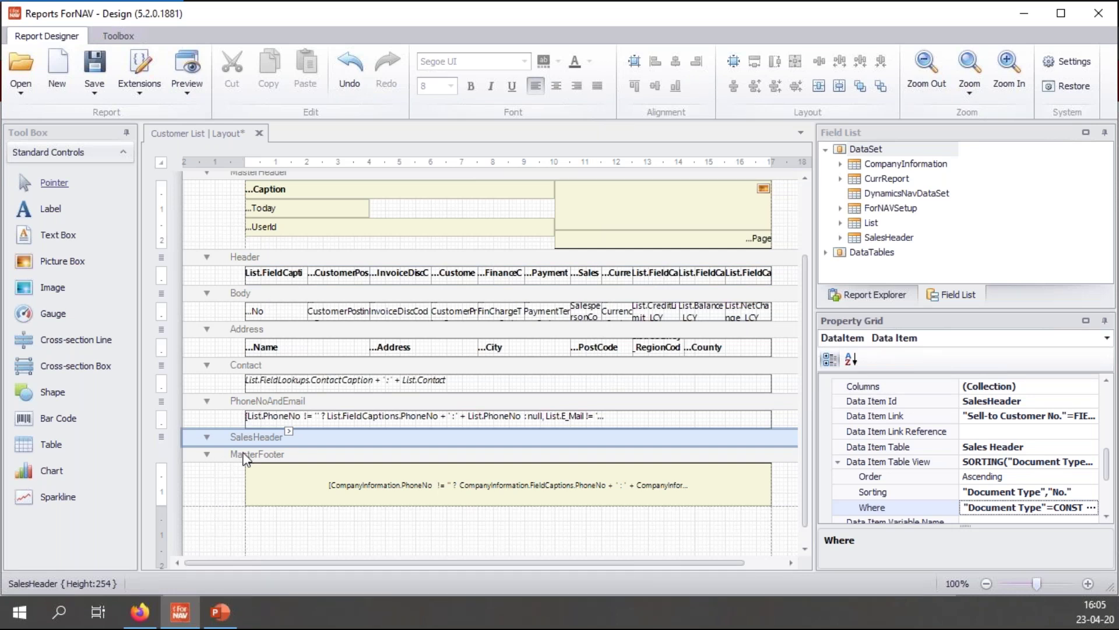
key("alt+Tab")
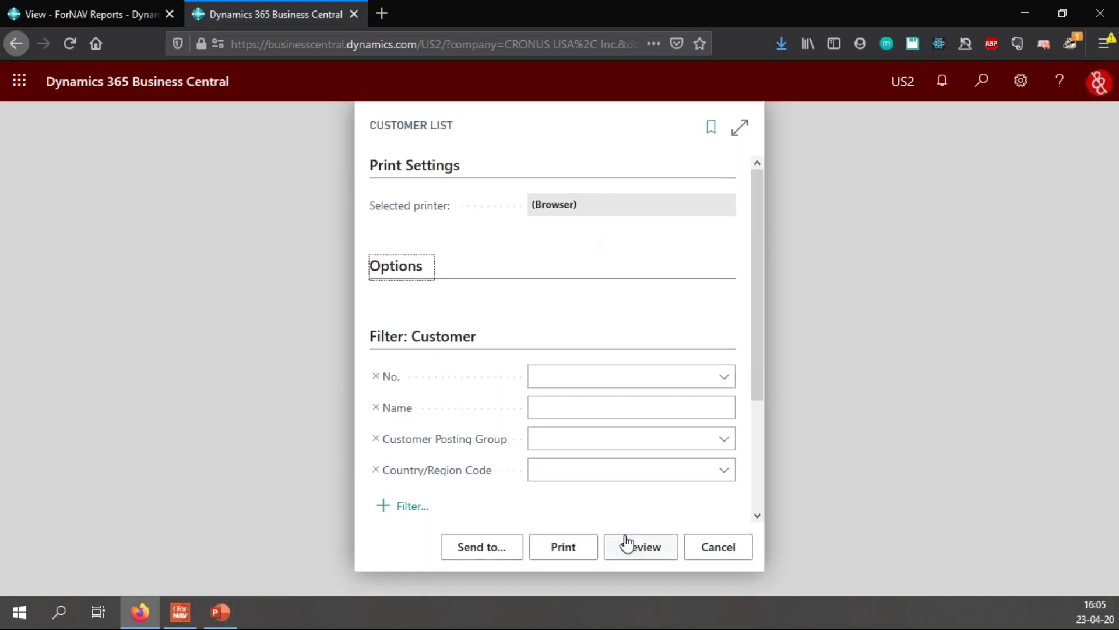
Render the Customer List preview, zoom in, then close it and switch to the slideshow
left_click(626, 543)
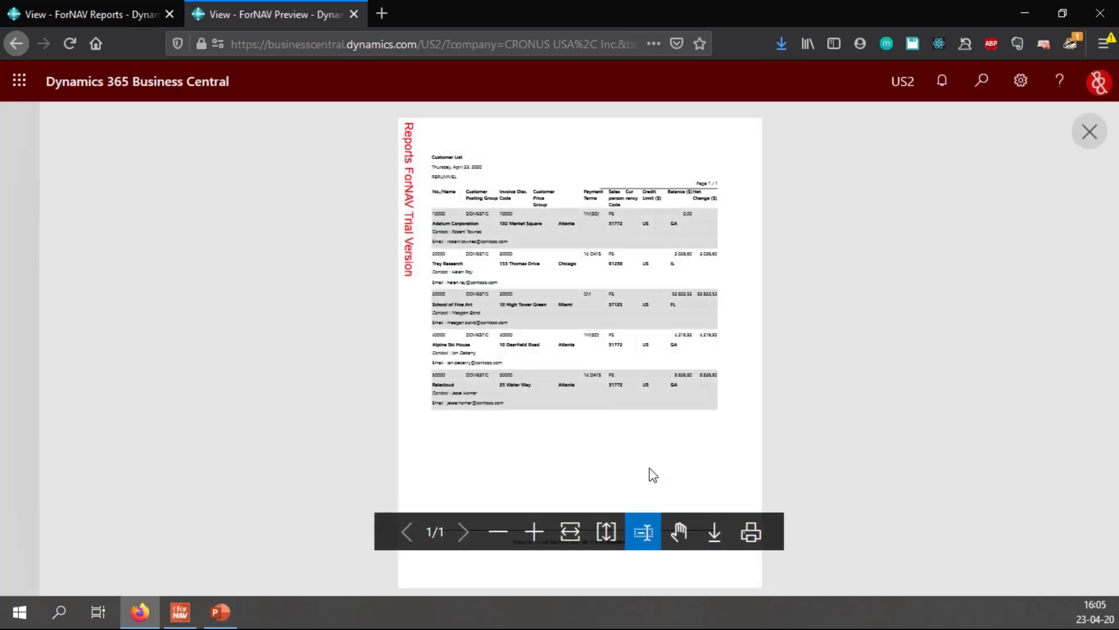
left_click(545, 536)
scroll(615, 423, "up", 1)
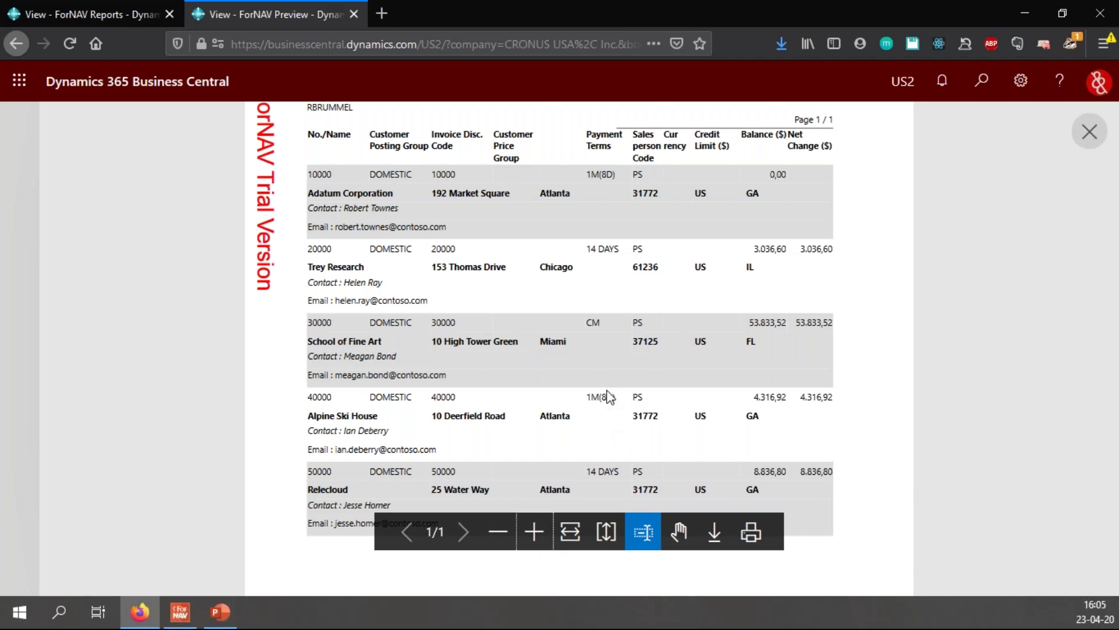
key("ctrl+w")
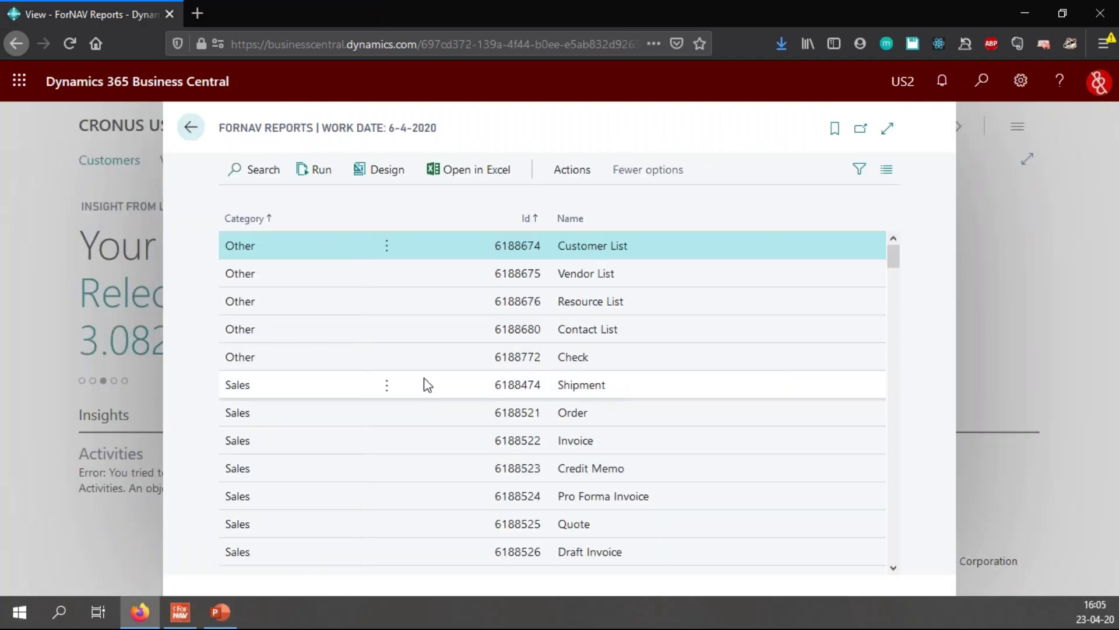
left_click(220, 611)
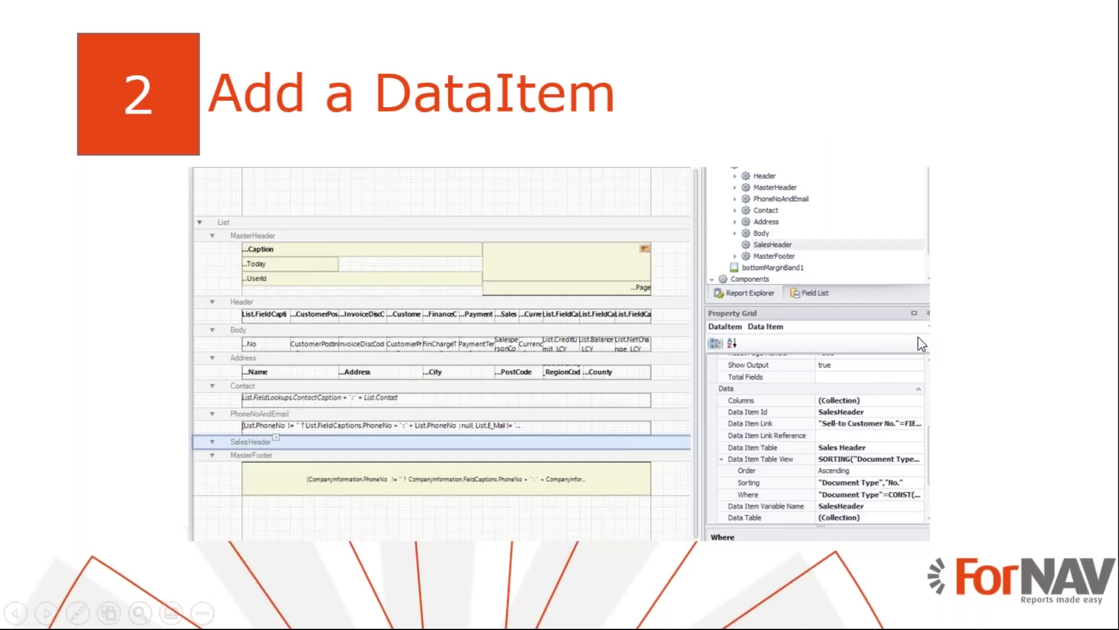
Advance to the 'Add layout sections and controls' slide
key("Right")
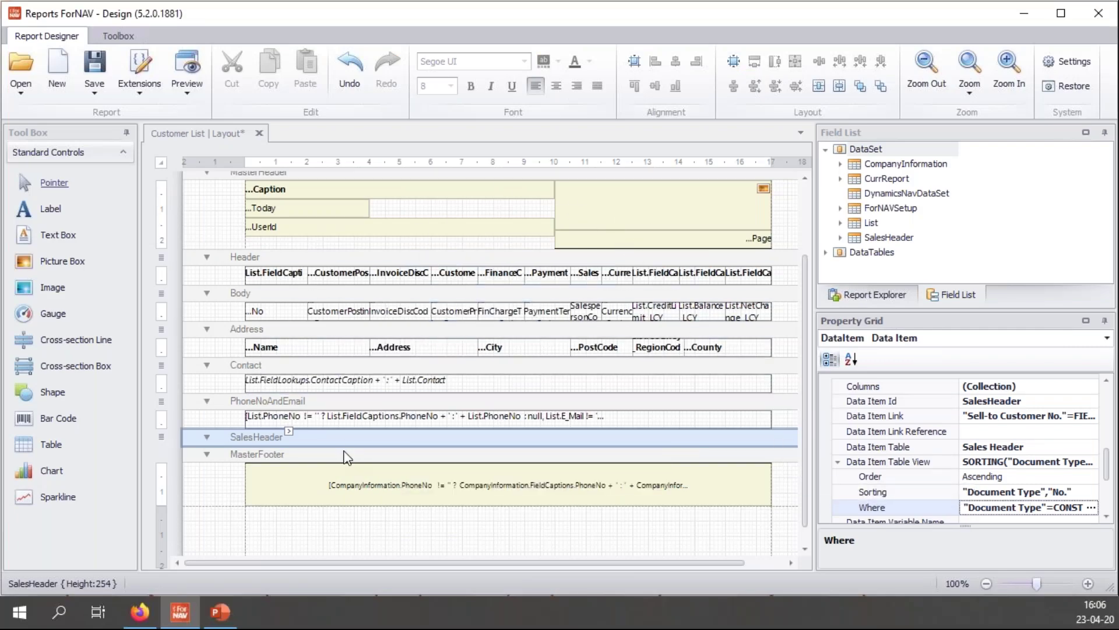
Leave SalesHeader's Sorting unchanged and insert a Header section under SalesHeader
left_click(1074, 494)
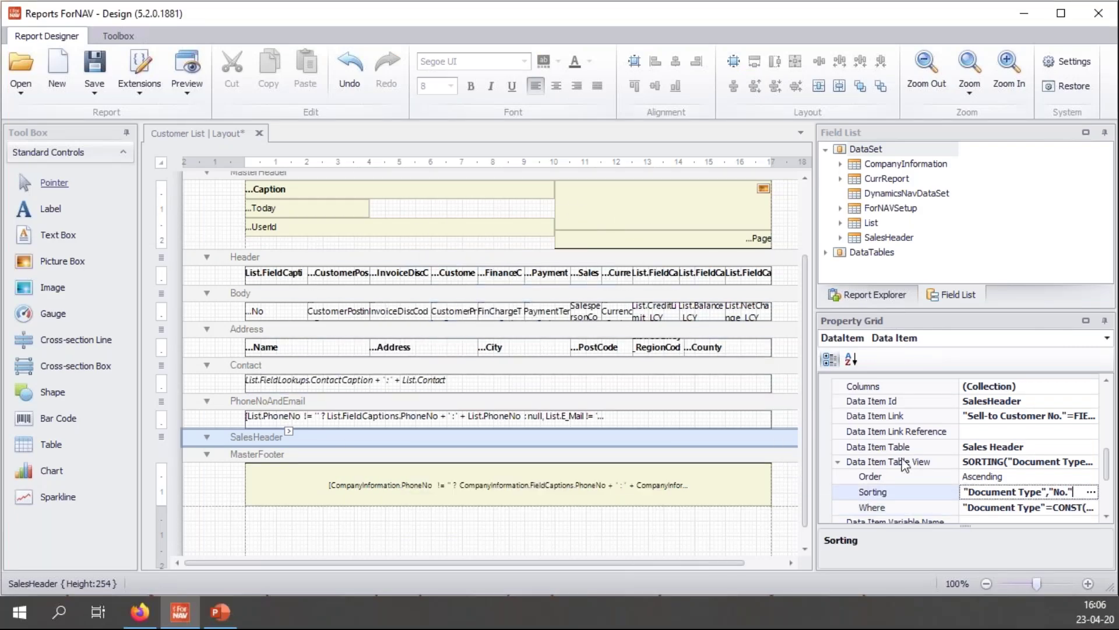
left_click(603, 443)
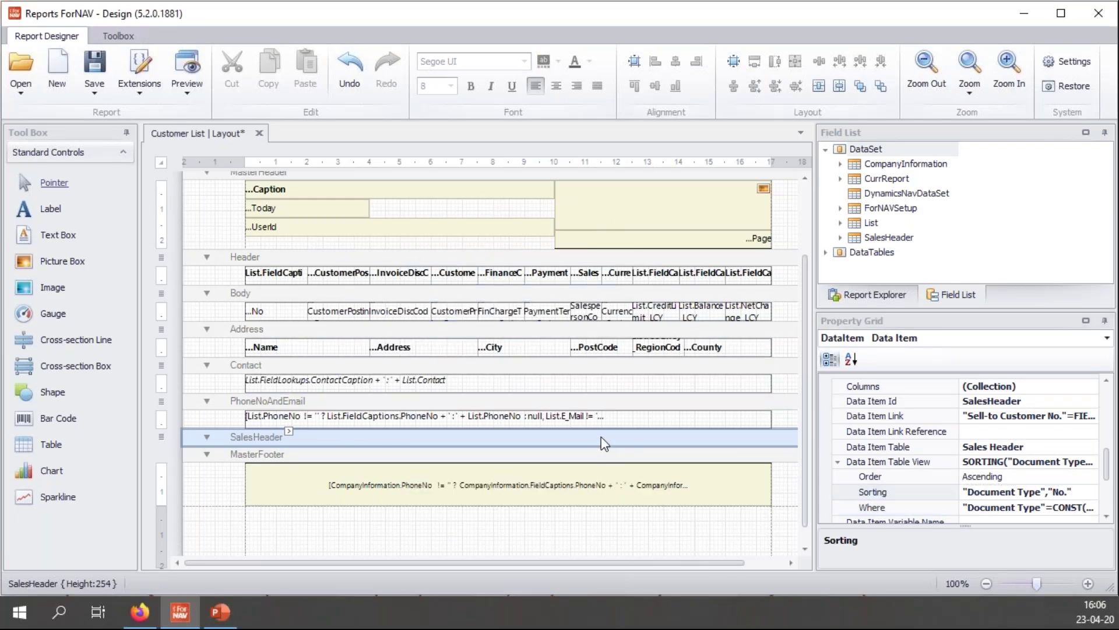
right_click(395, 442)
mouse_move(502, 334)
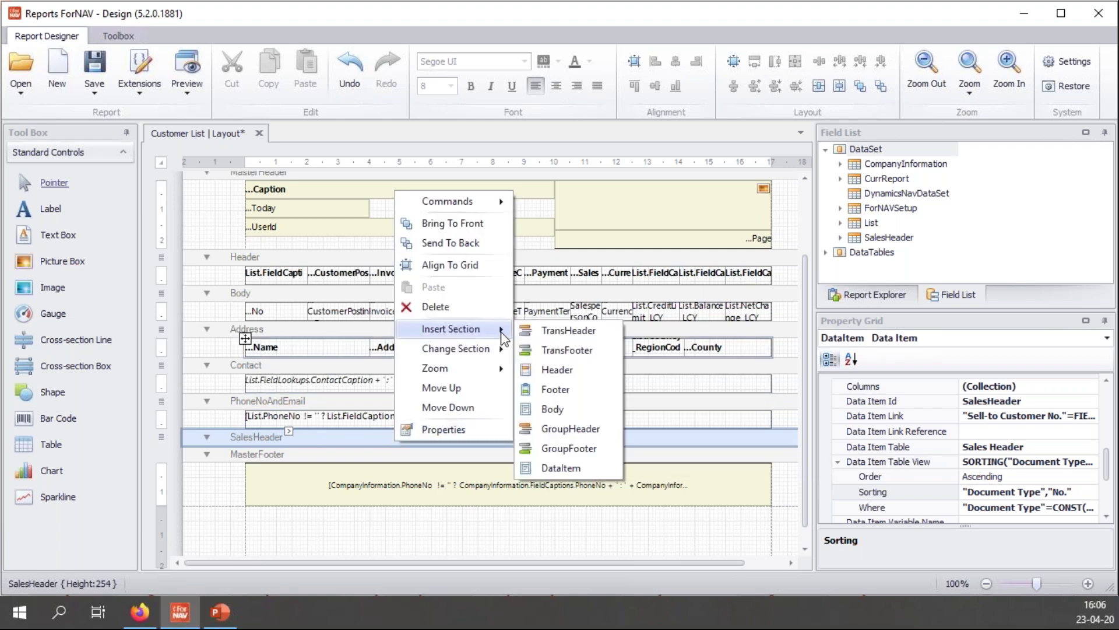
left_click(587, 368)
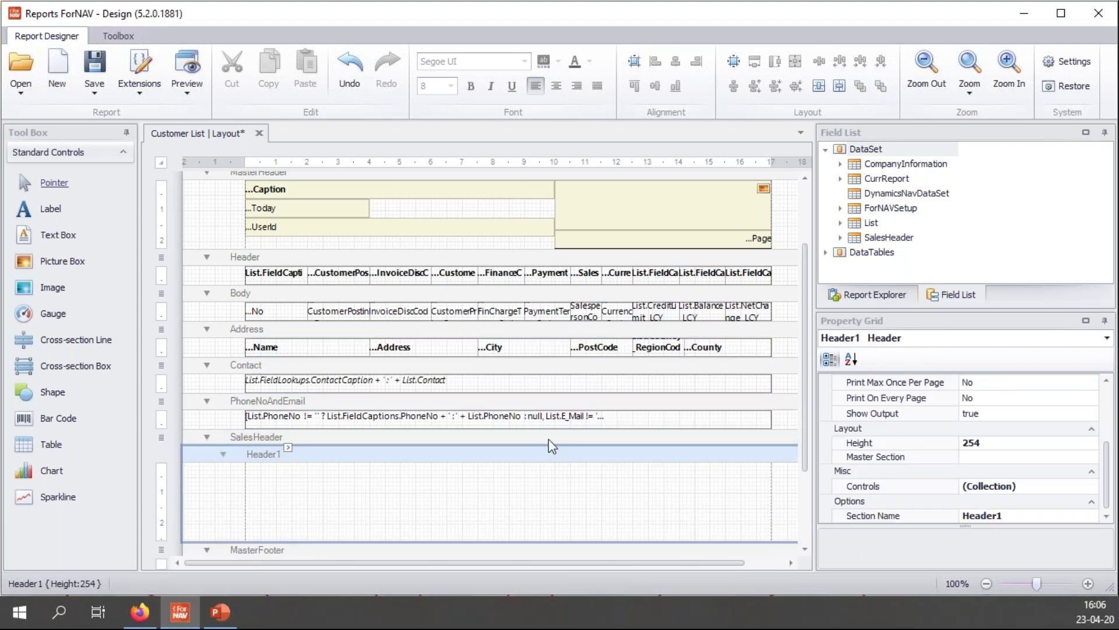
Insert a Body section under SalesHeader
right_click(549, 439)
mouse_move(641, 333)
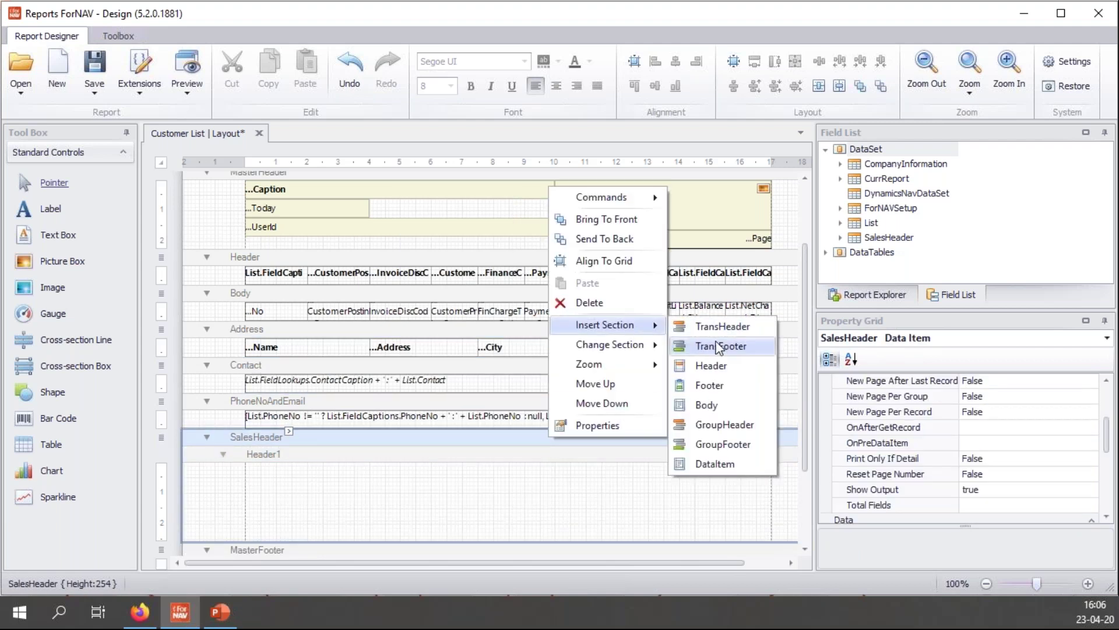
left_click(721, 405)
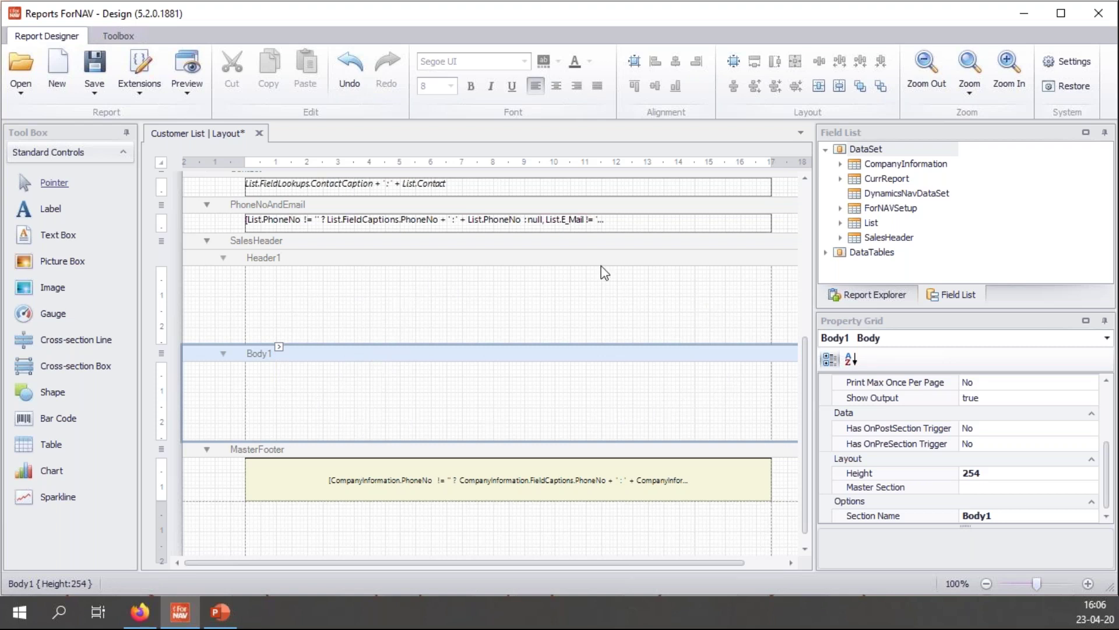
Drop SalesHeader's No, DocumentDate and Status fields as a row in Body1 and shrink Body1
left_click(667, 267)
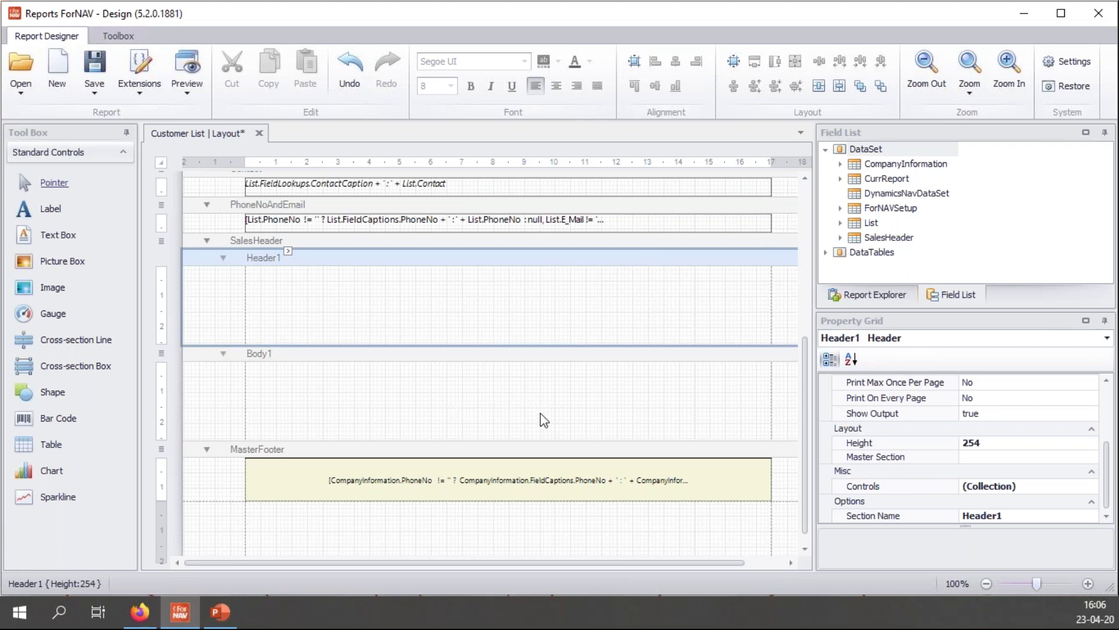
left_click(841, 238)
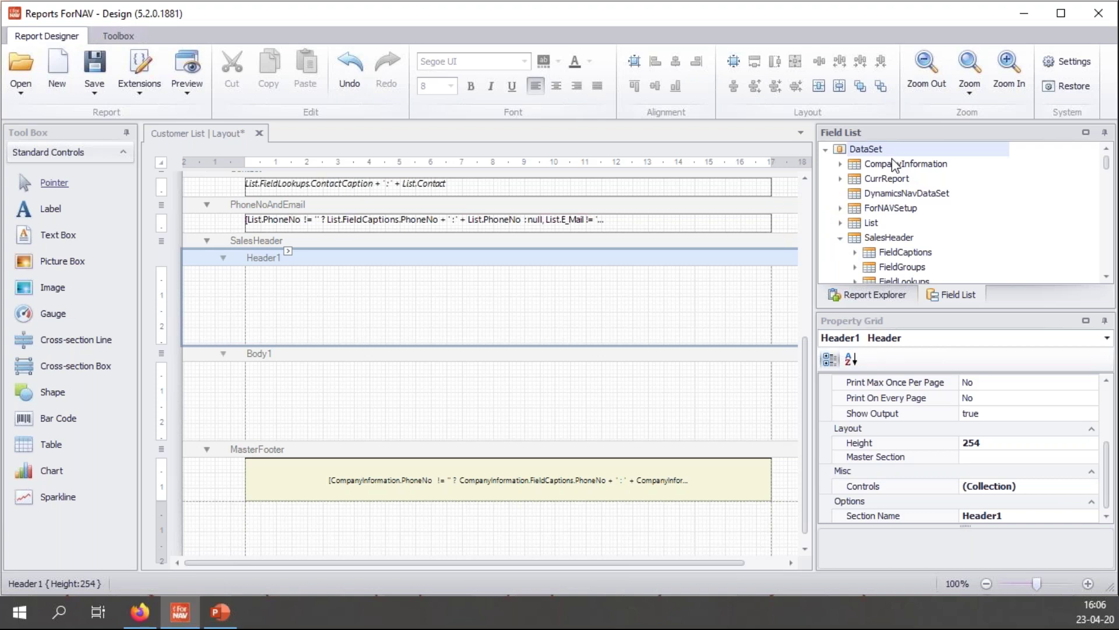
scroll(914, 252, "down", 1)
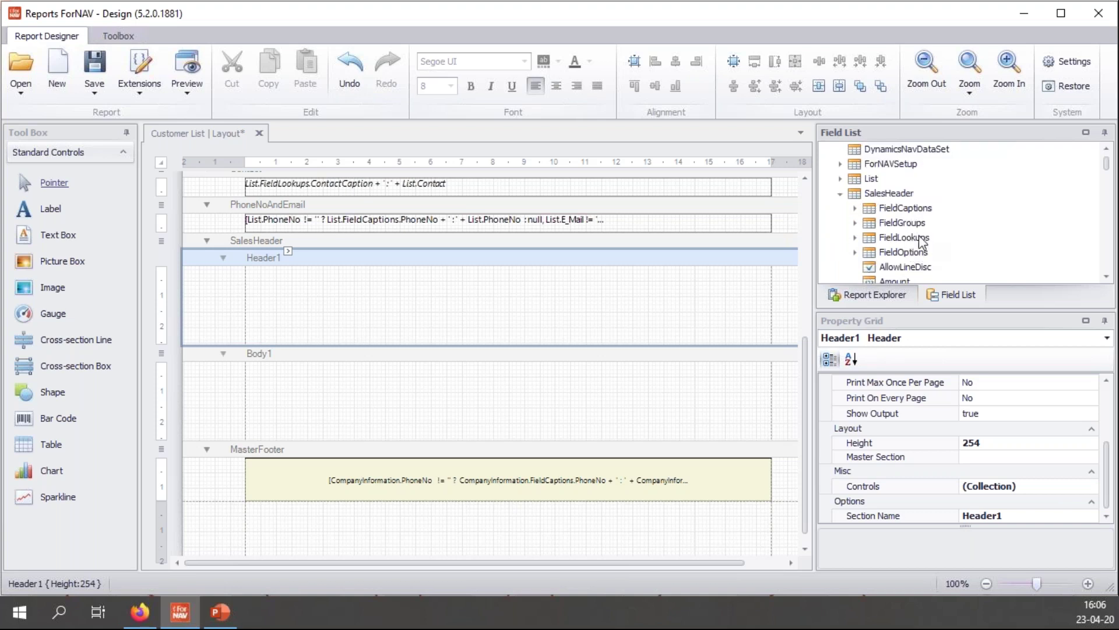
scroll(920, 241, "down", 1)
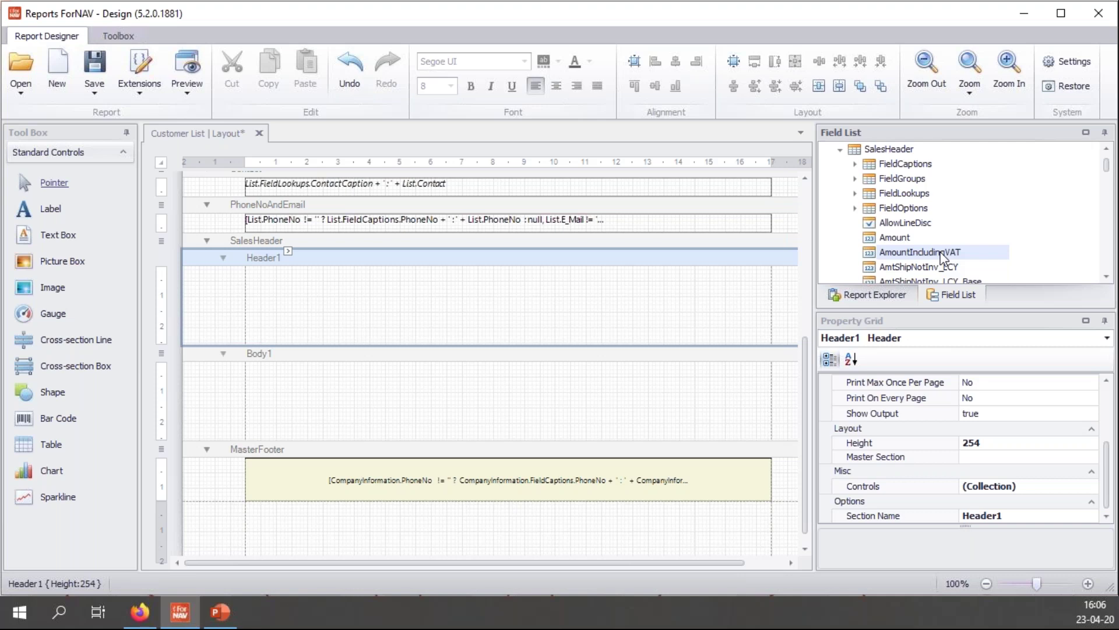
type("no")
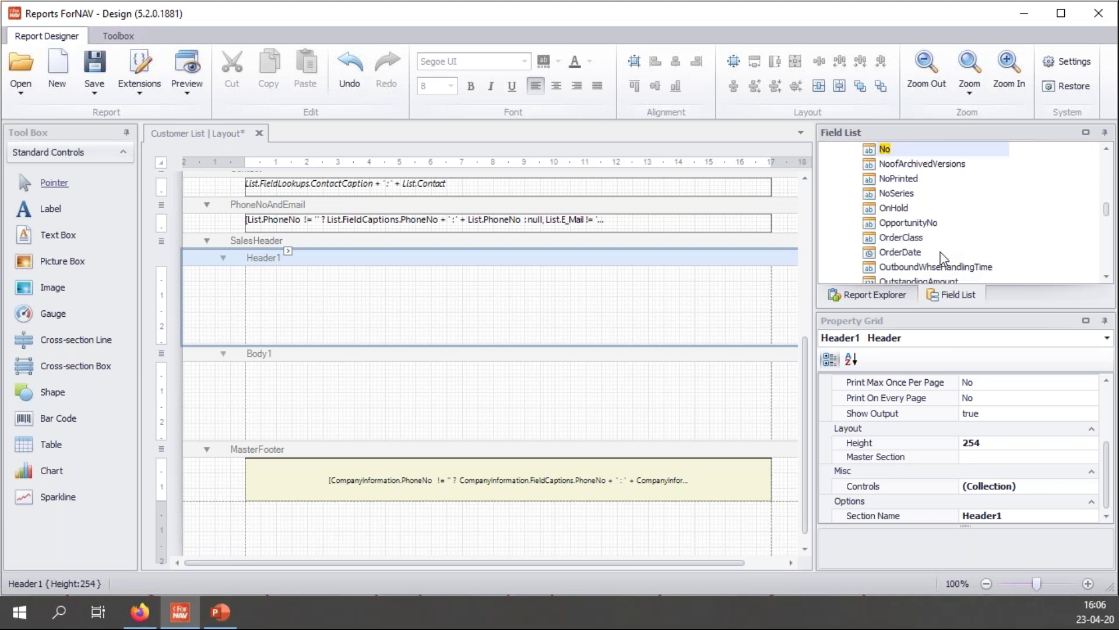
scroll(947, 218, "up", 12)
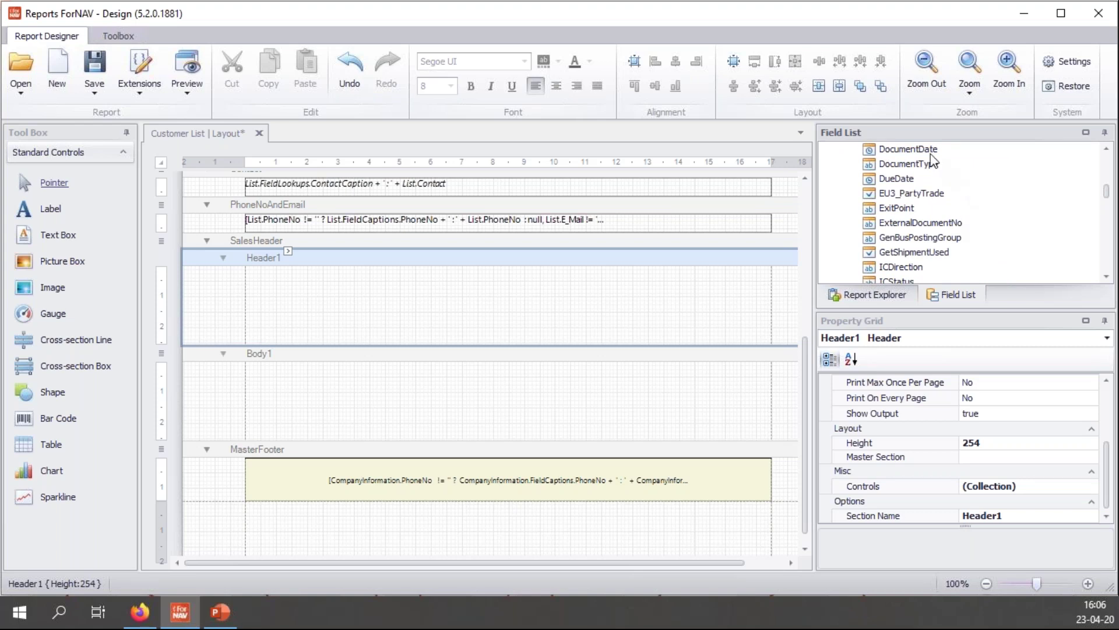
scroll(1034, 233, "down", 5)
scroll(1027, 233, "down", 5)
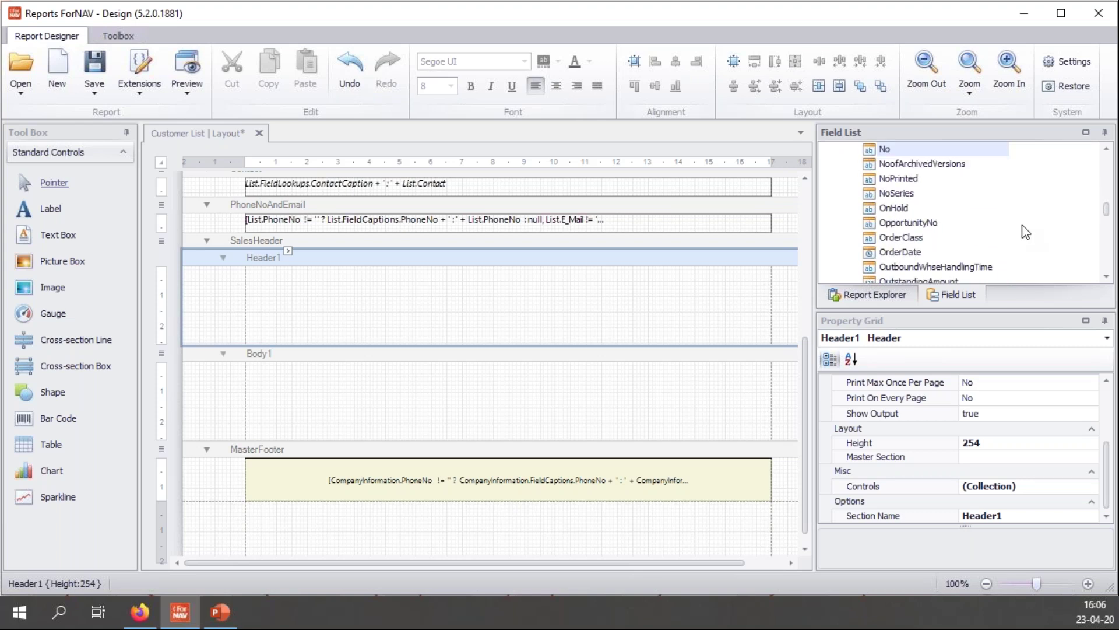
scroll(1026, 232, "down", 20)
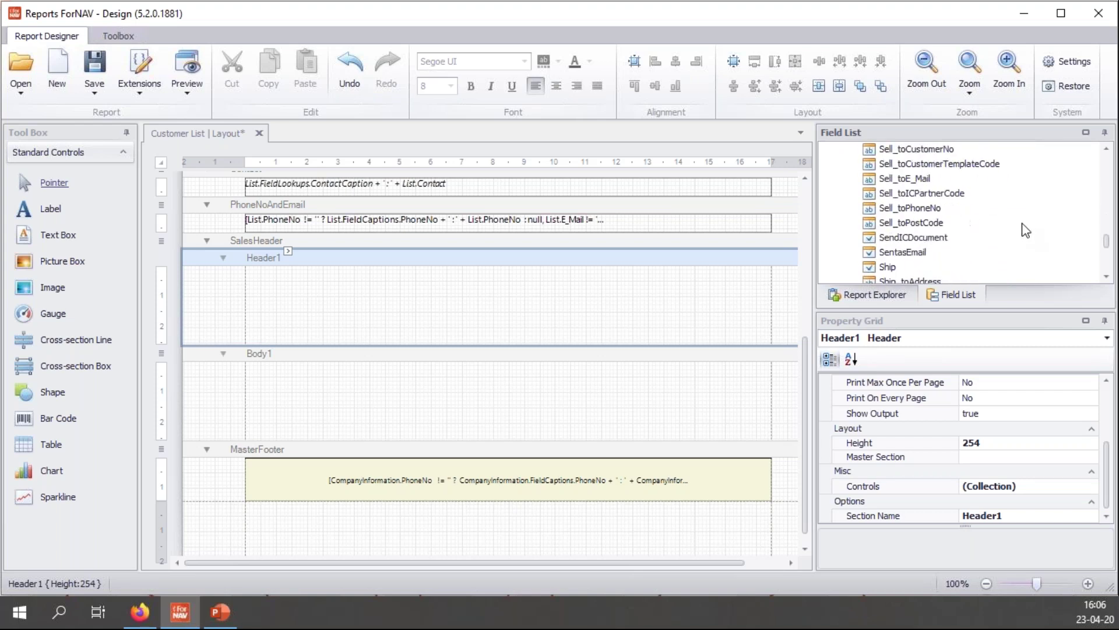
scroll(1025, 231, "down", 10)
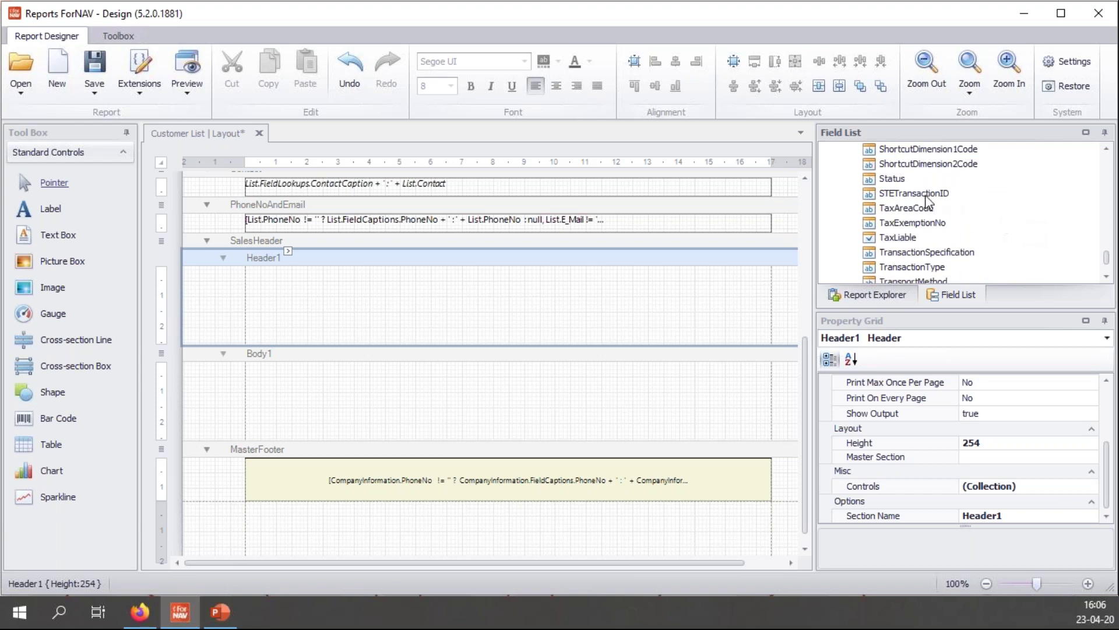
left_click(902, 184)
left_click_drag(902, 184, 693, 350)
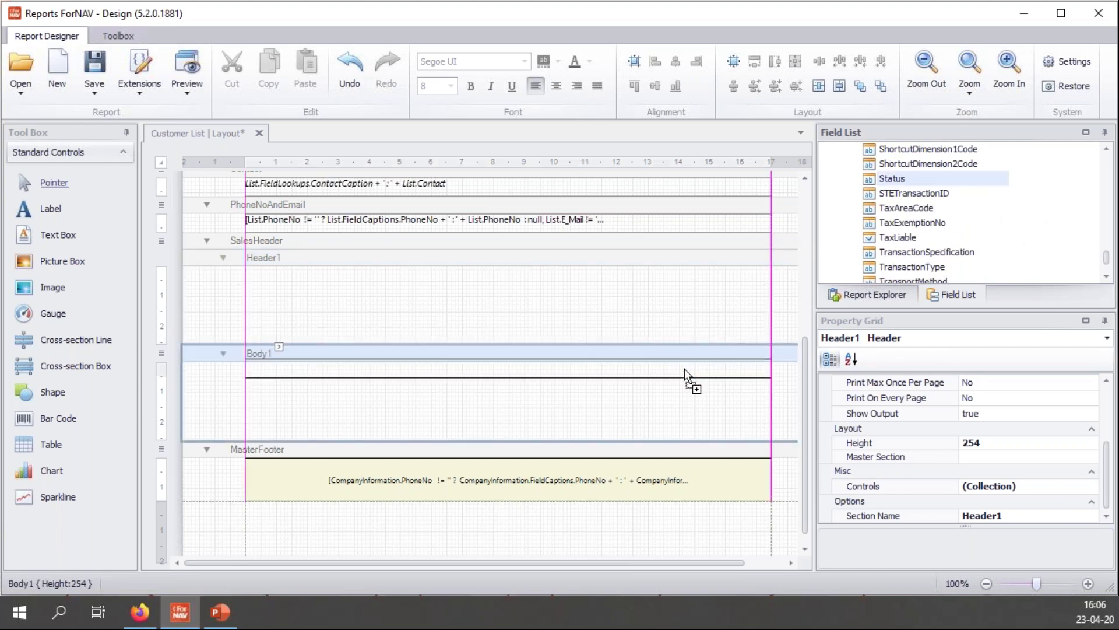
left_click_drag(684, 369, 686, 371)
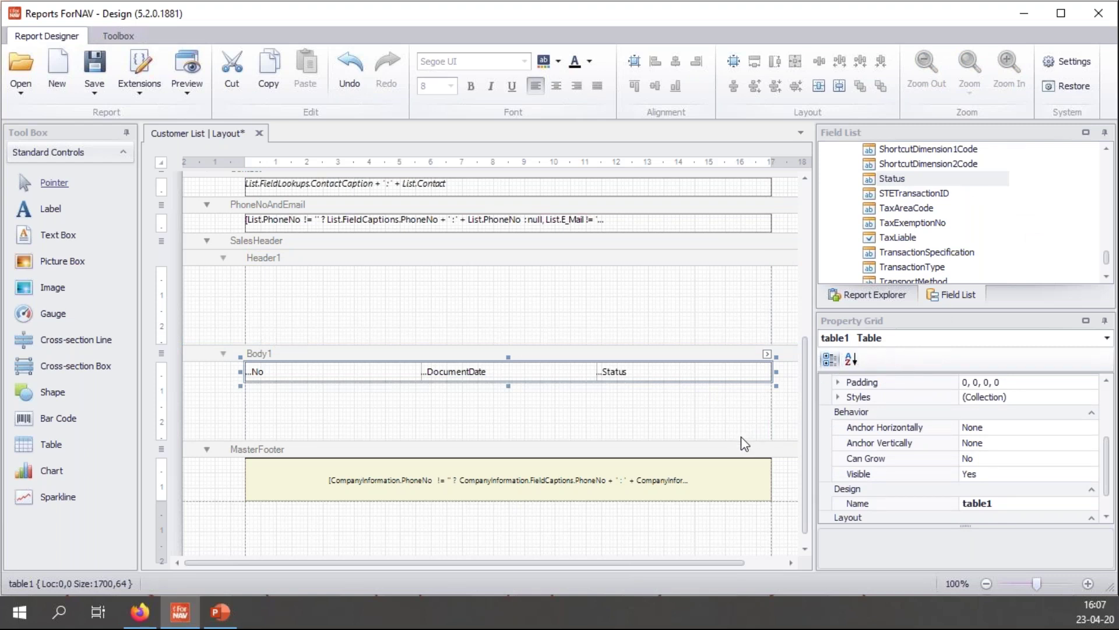
left_click_drag(742, 439, 744, 383)
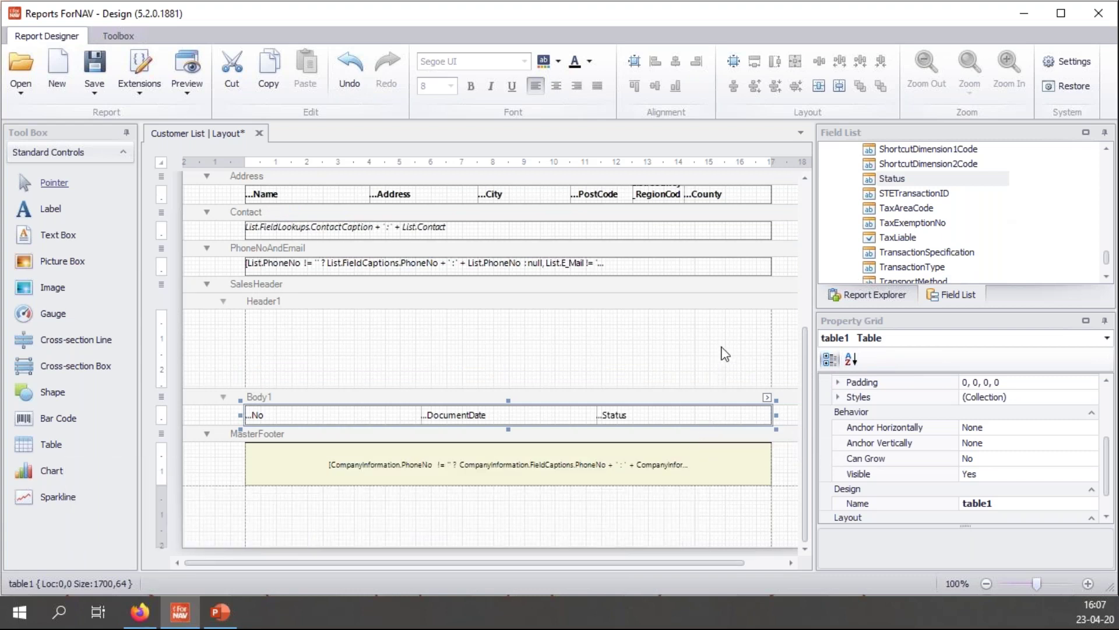
Place the No, DocumentDate and Status field captions as a row in Header1 and shrink it
scroll(1029, 237, "up", 5)
scroll(1028, 237, "up", 15)
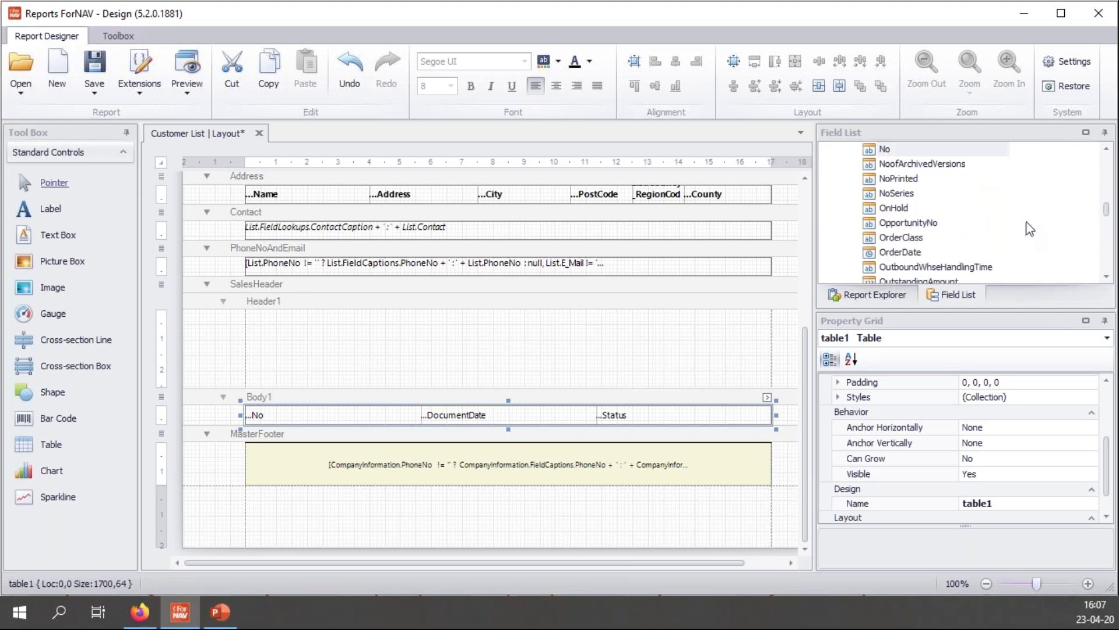
scroll(1029, 218, "up", 1)
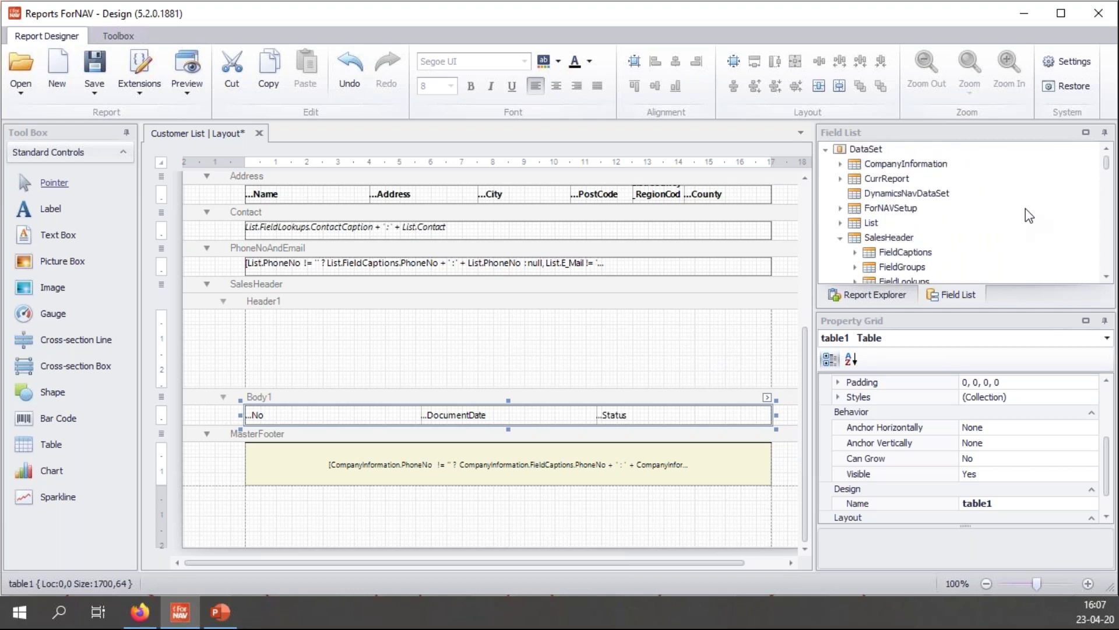
scroll(972, 215, "down", 1)
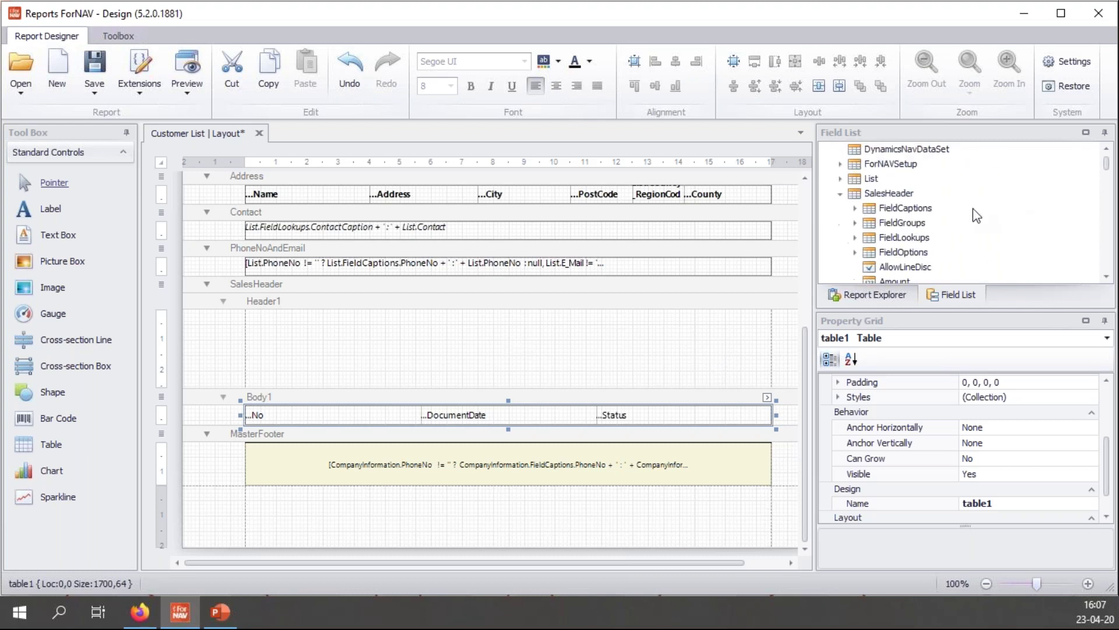
left_click(854, 208)
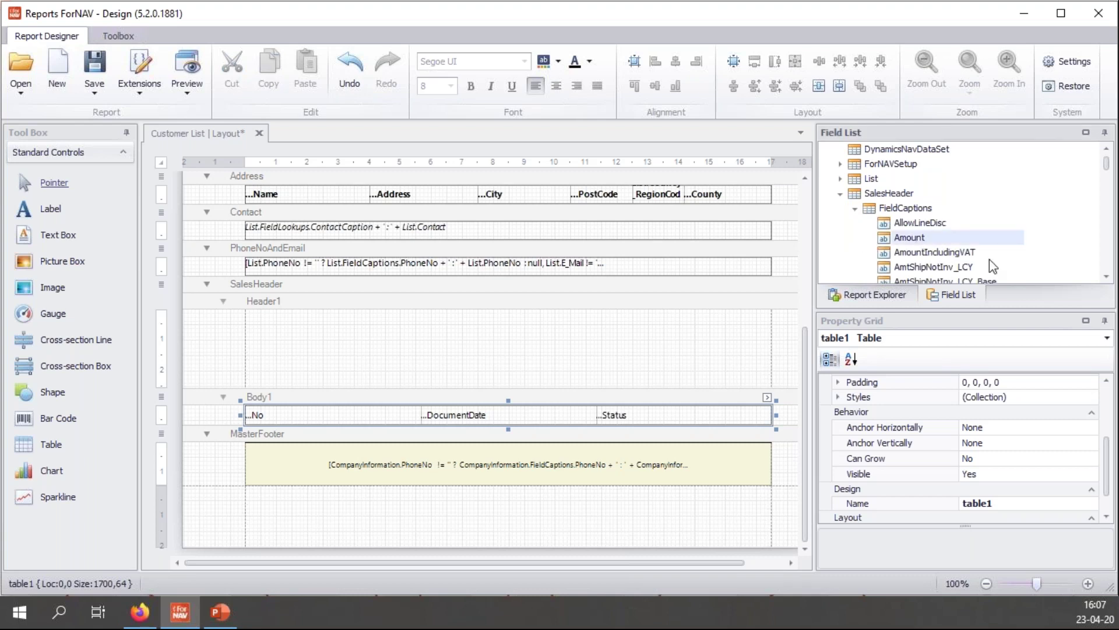
type("no")
scroll(983, 217, "up", 15)
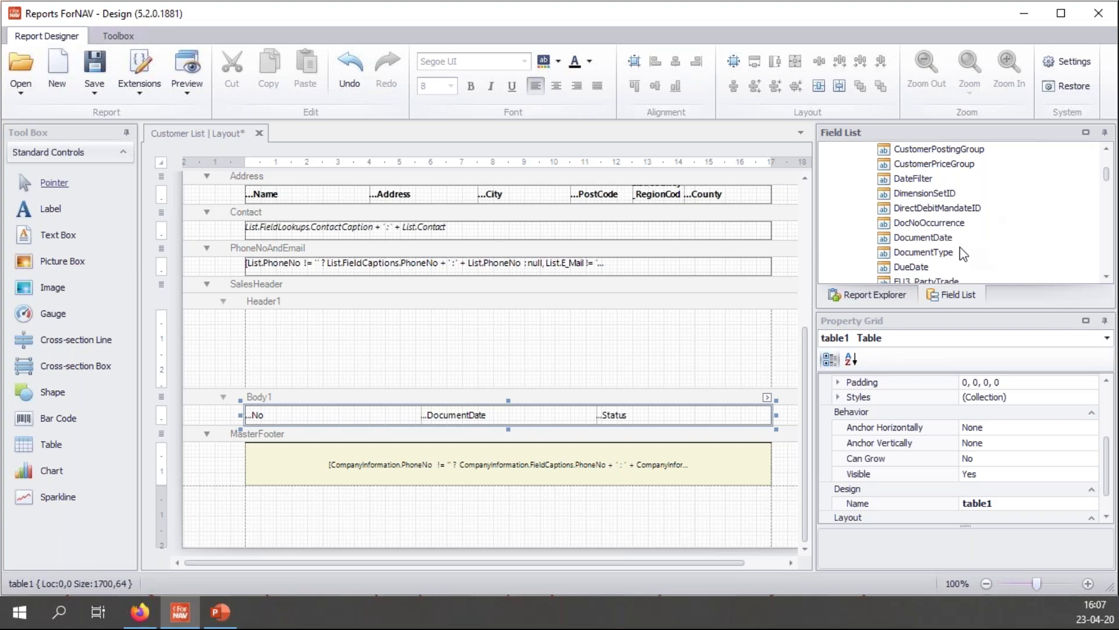
left_click(939, 237)
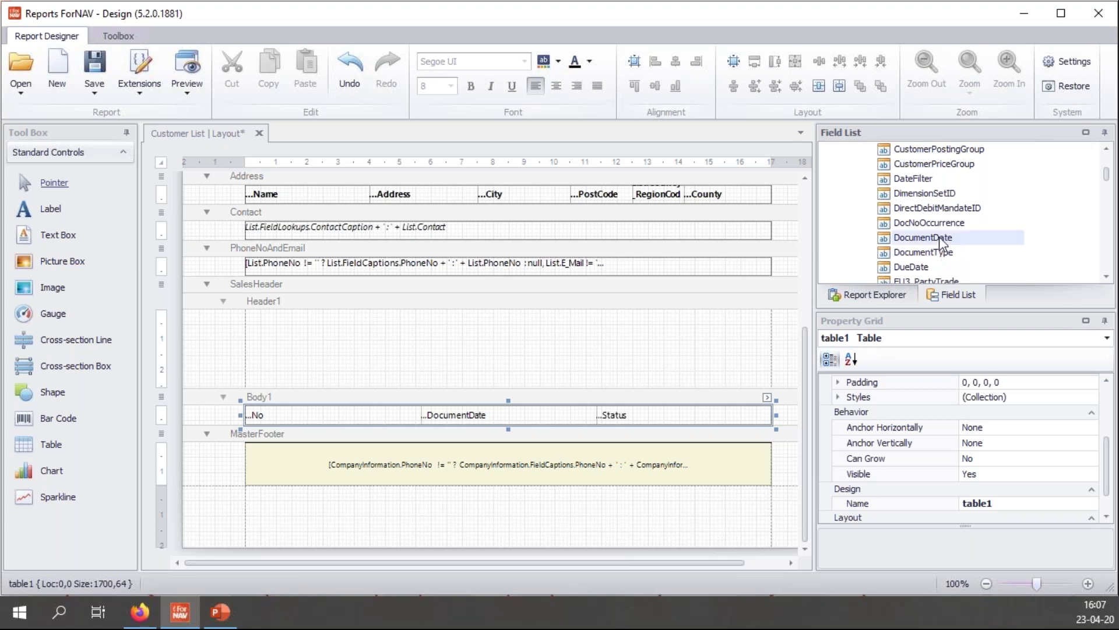
scroll(1034, 236, "down", 12)
scroll(1033, 235, "down", 15)
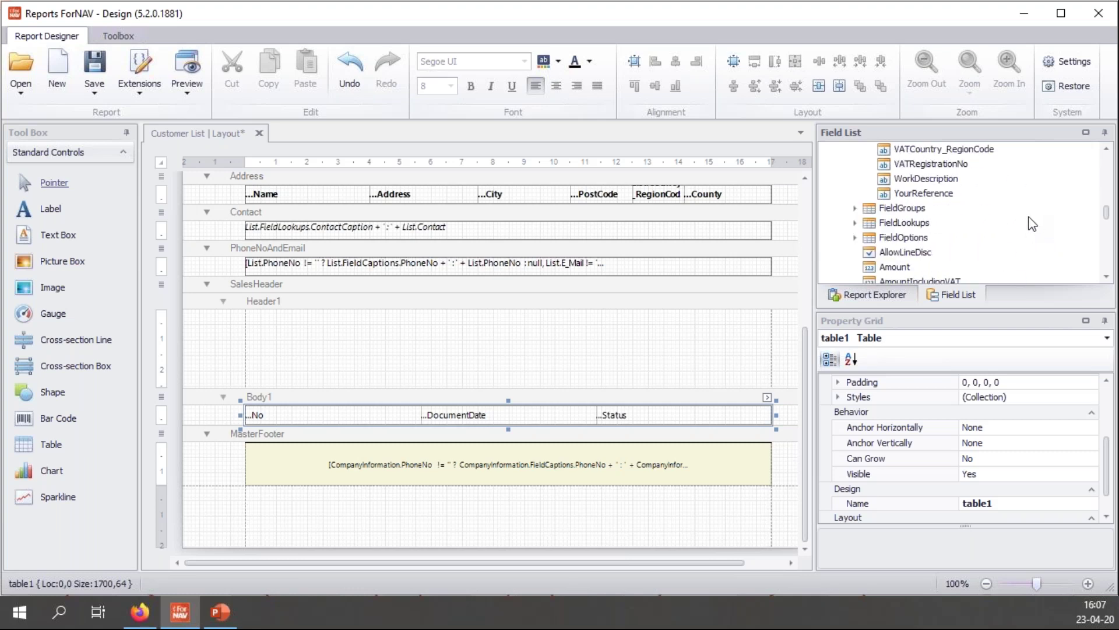
scroll(1029, 222, "down", 1)
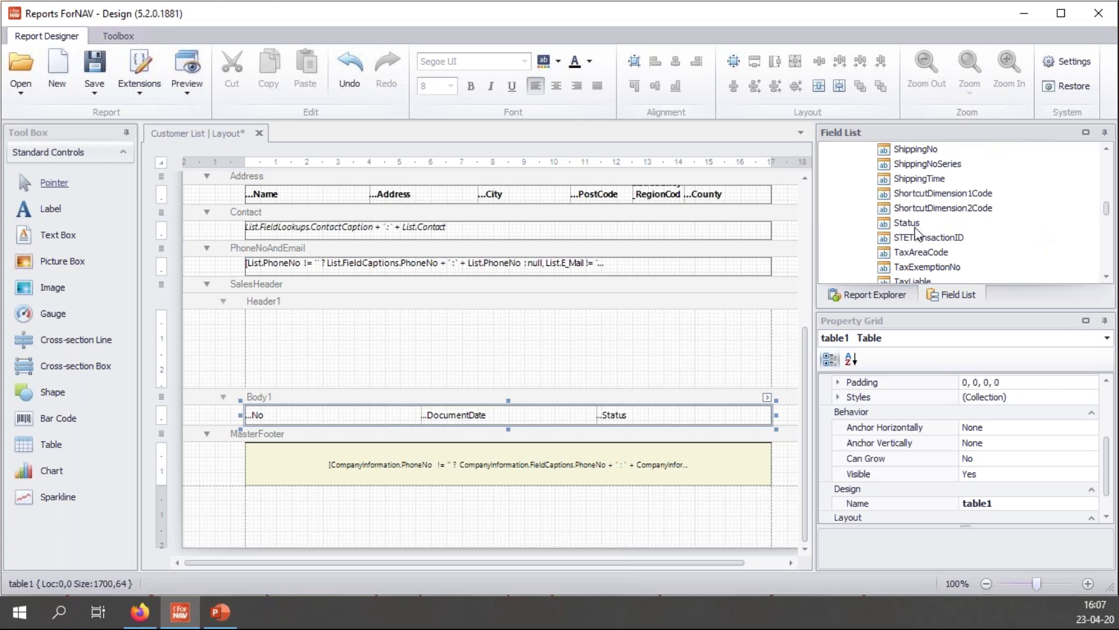
left_click(917, 224)
left_click_drag(918, 224, 726, 318)
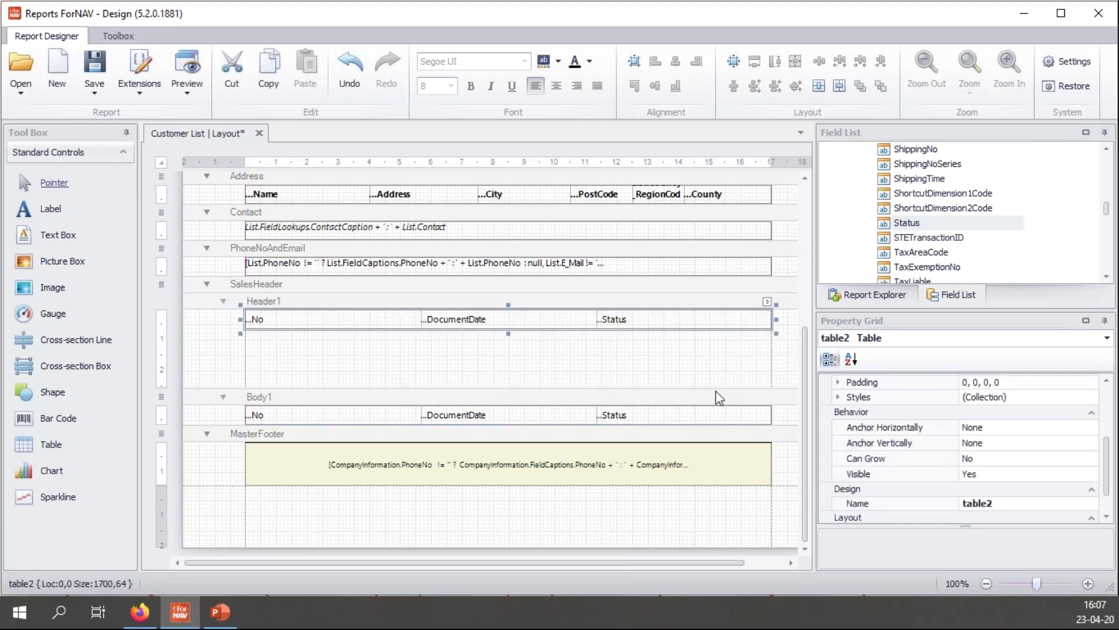
left_click_drag(718, 397, 722, 335)
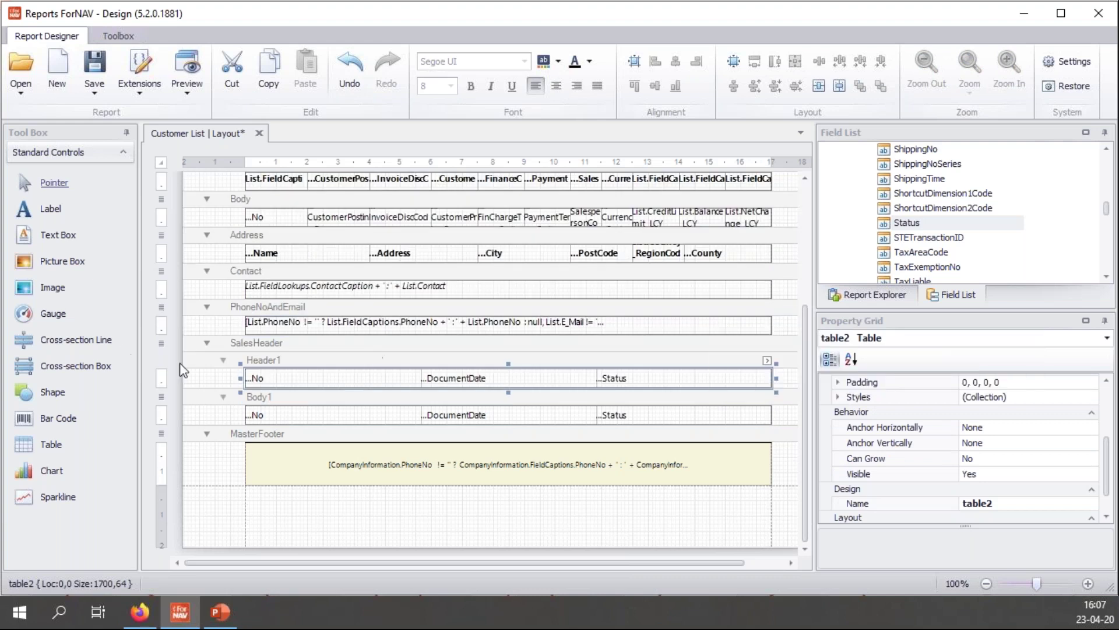
Give the Header1 and Body1 rows a blue background with white text, then preview the report
left_click(558, 61)
left_click(656, 155)
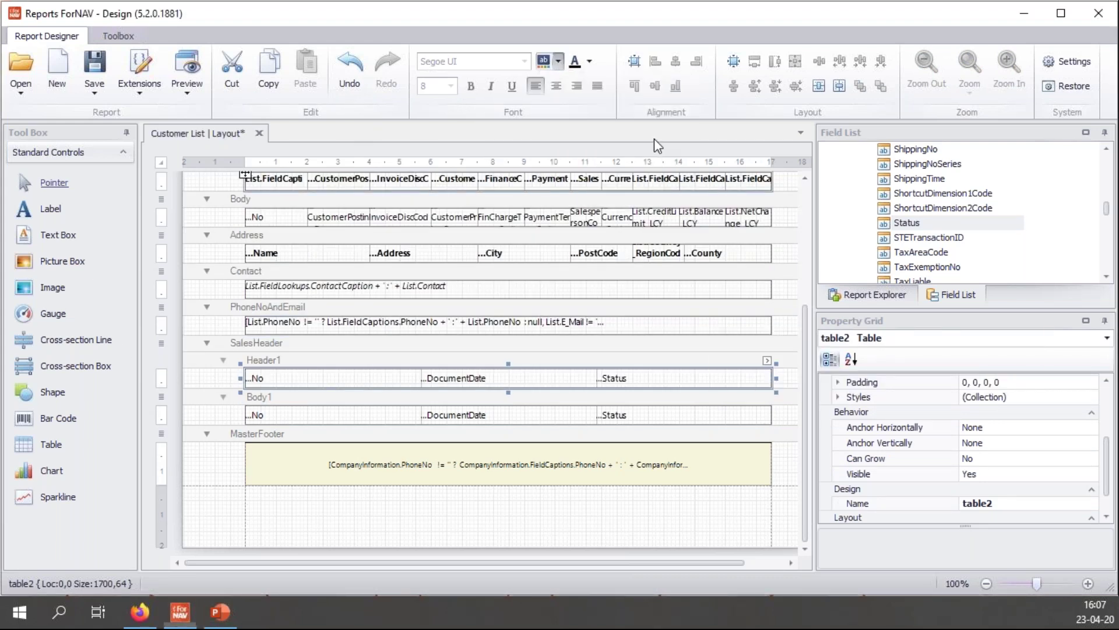
left_click(589, 61)
left_click(585, 103)
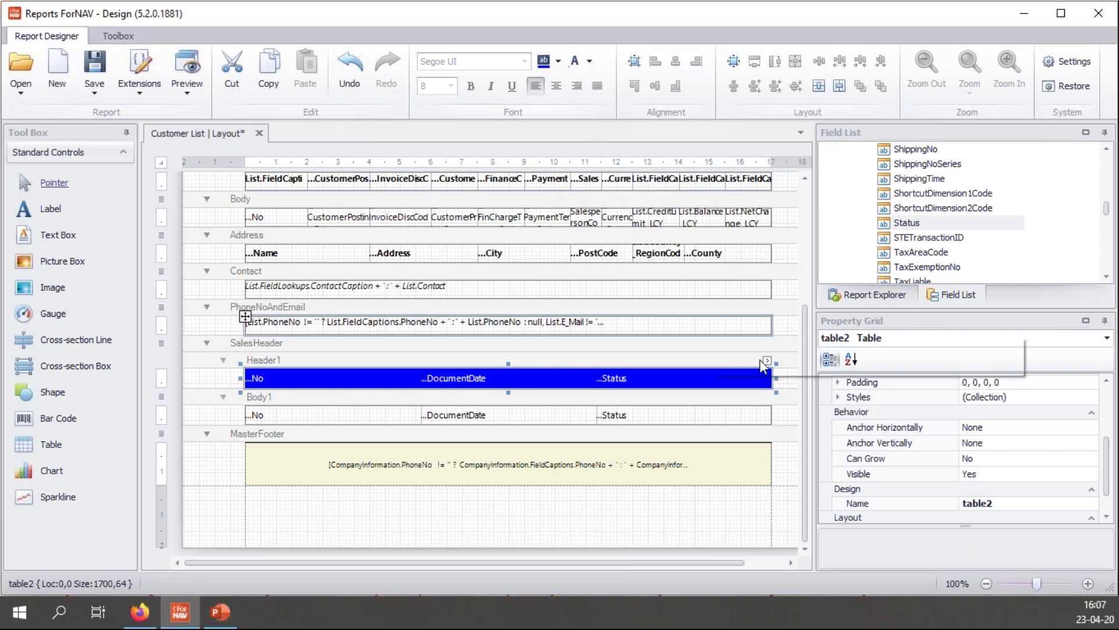
left_click(785, 415)
left_click_drag(786, 416, 240, 433)
left_click(543, 61)
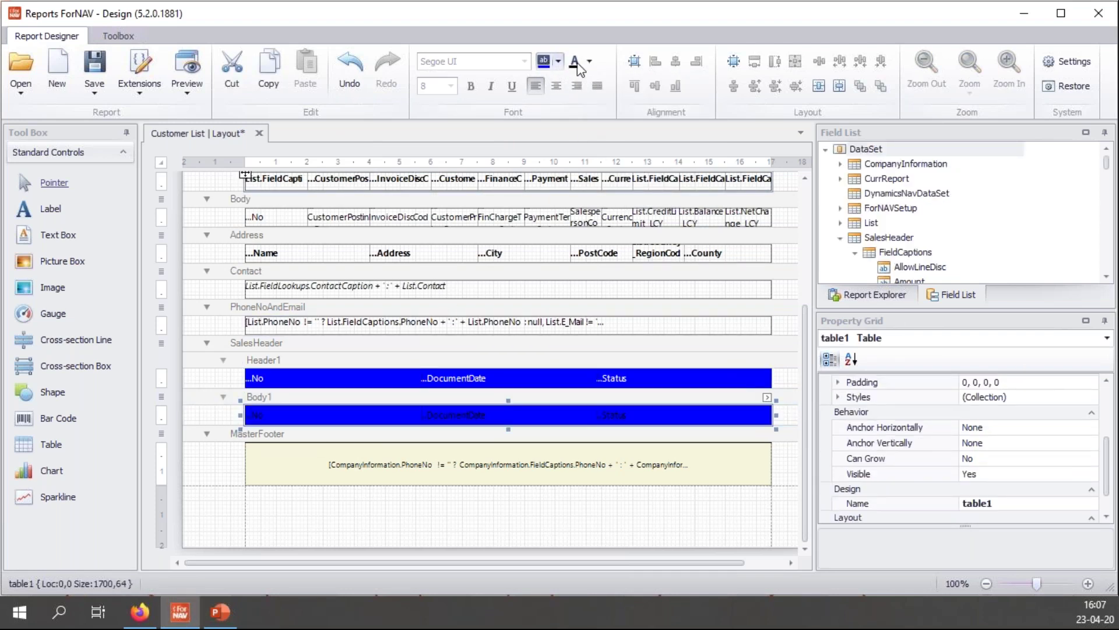
left_click(589, 61)
left_click(585, 103)
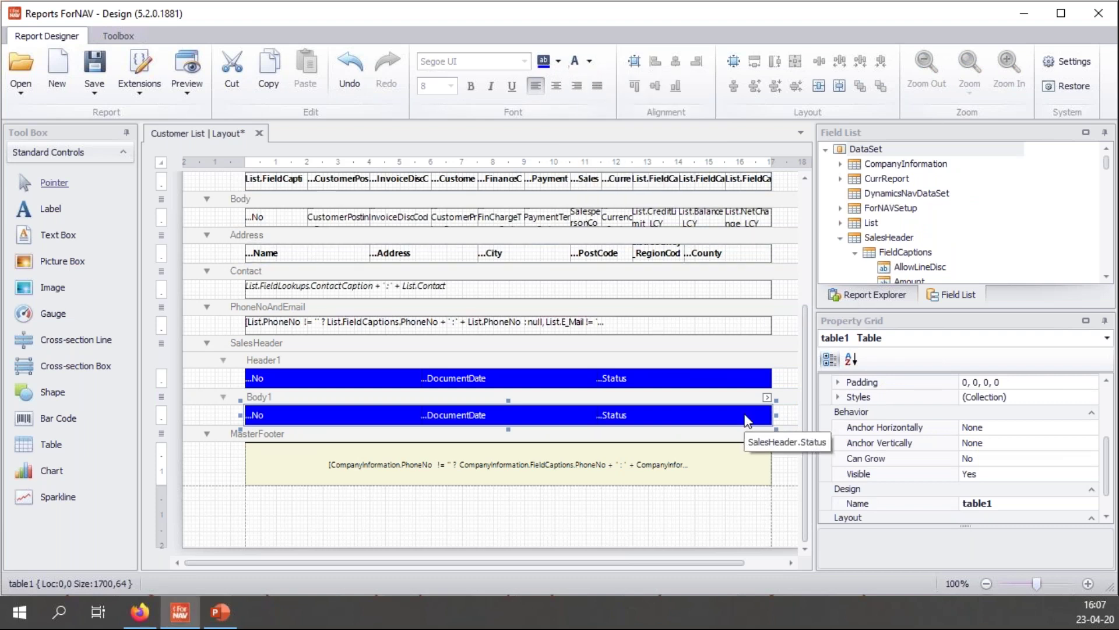
left_click(182, 71)
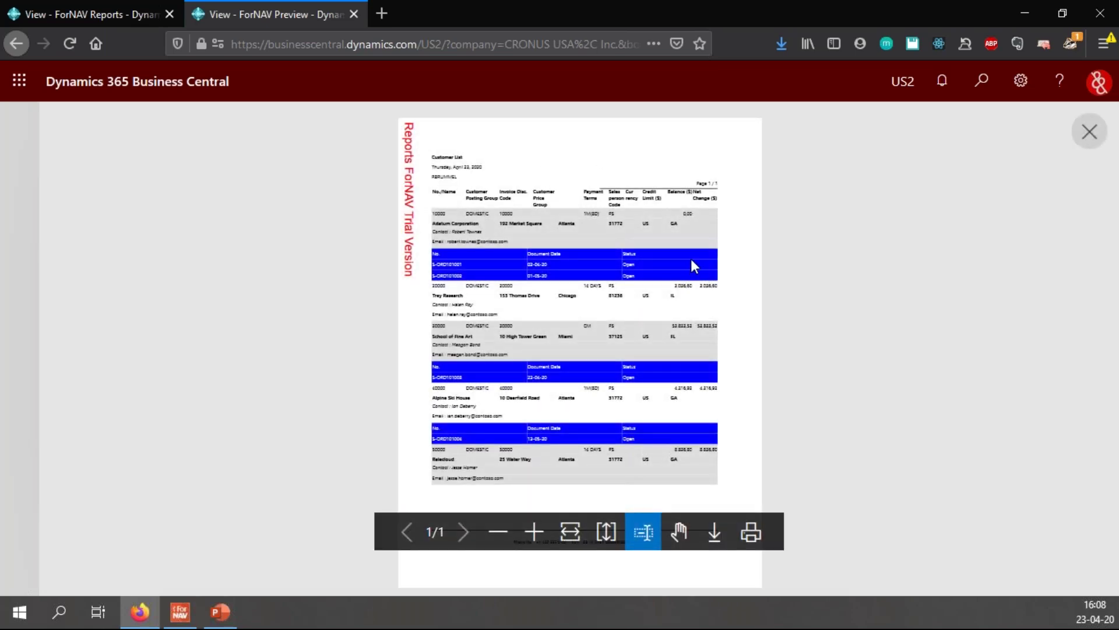
Zoom into the Business Central report preview to check the blue sales-order rows, then close it
left_click(534, 533)
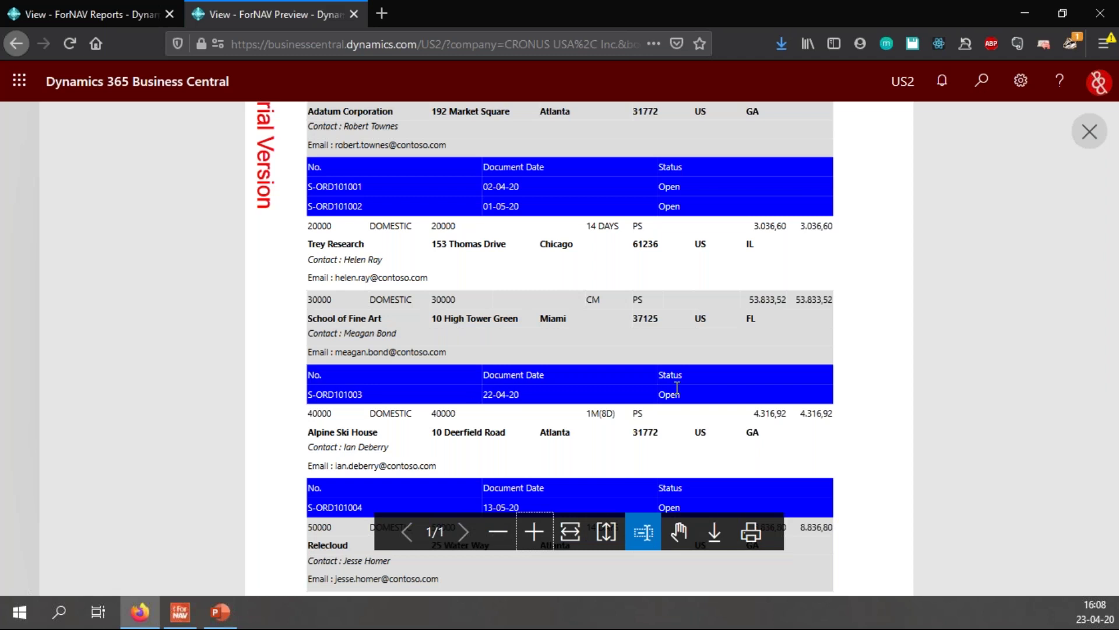
scroll(680, 394, "up", 2)
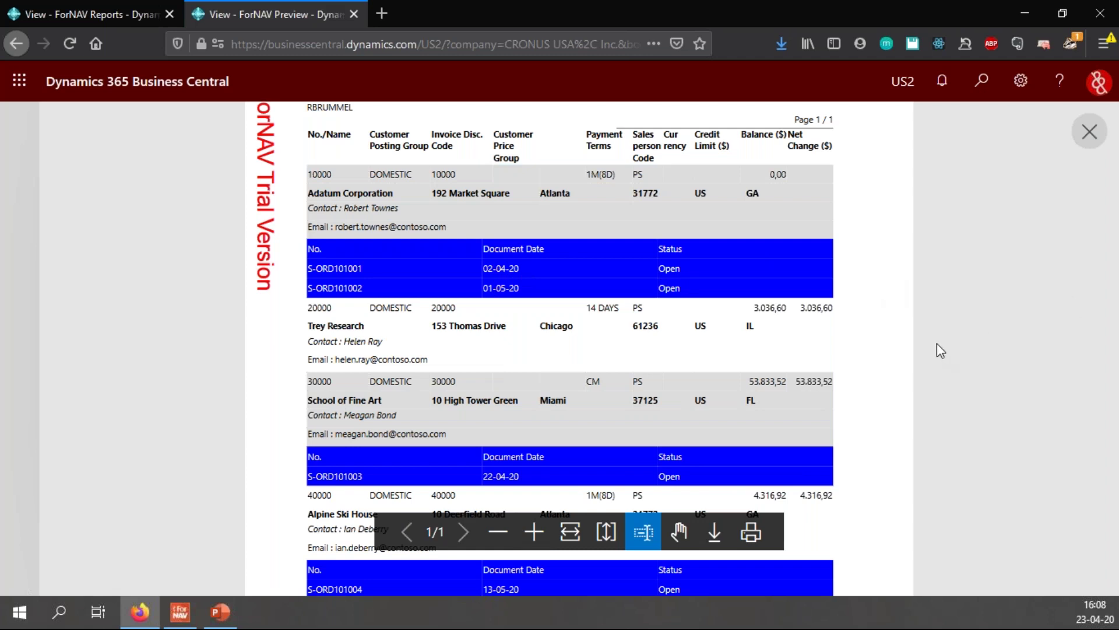
key("ctrl+w")
left_click(219, 612)
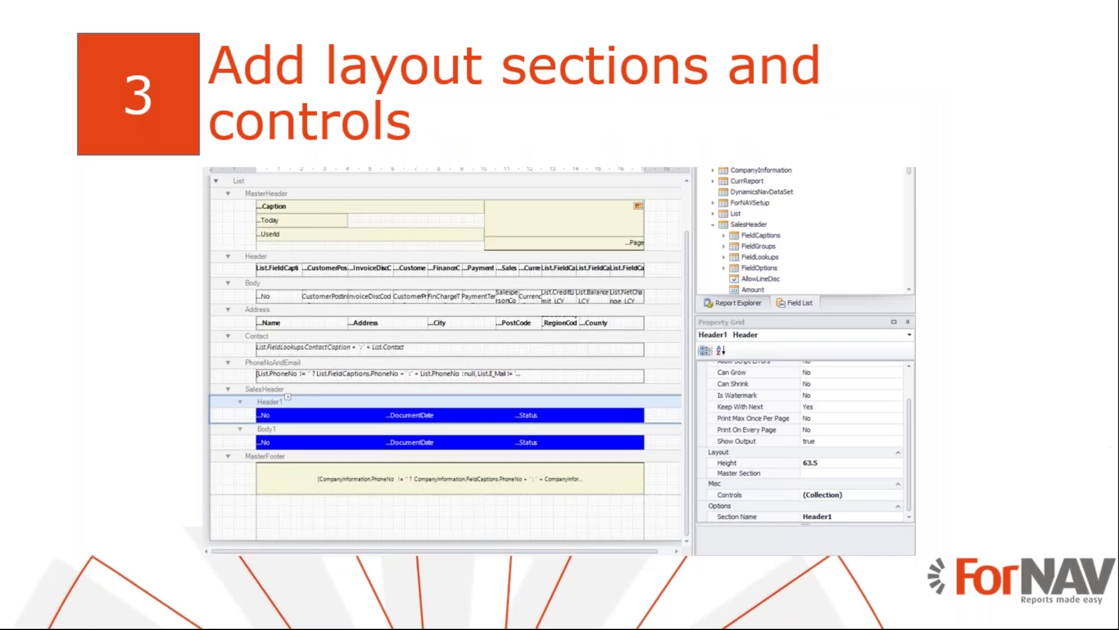
Advance PowerPoint to slide 4, 'Add sorting and filtering', and return to the ForNAV designer
key("Right")
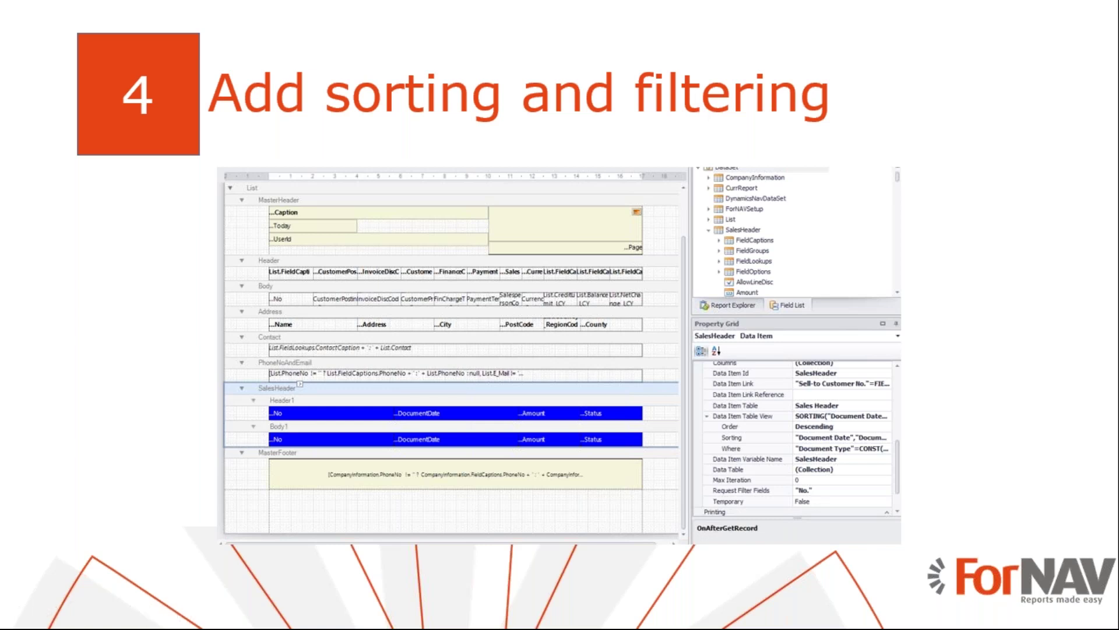
key("alt+Tab")
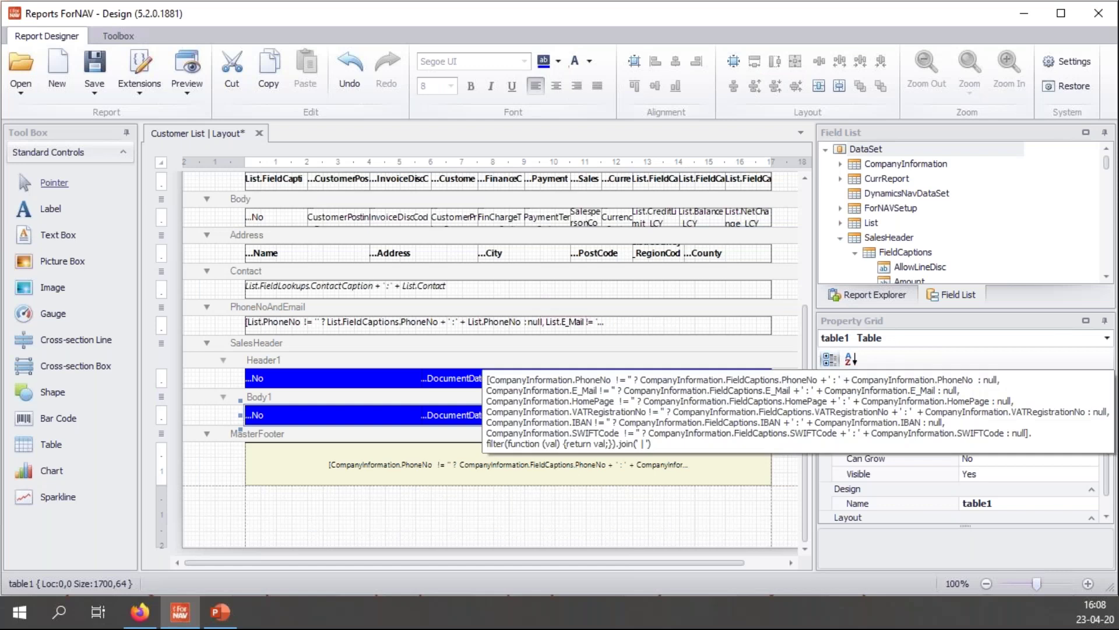
Select the SalesHeader data item and expand its table view properties
left_click(596, 347)
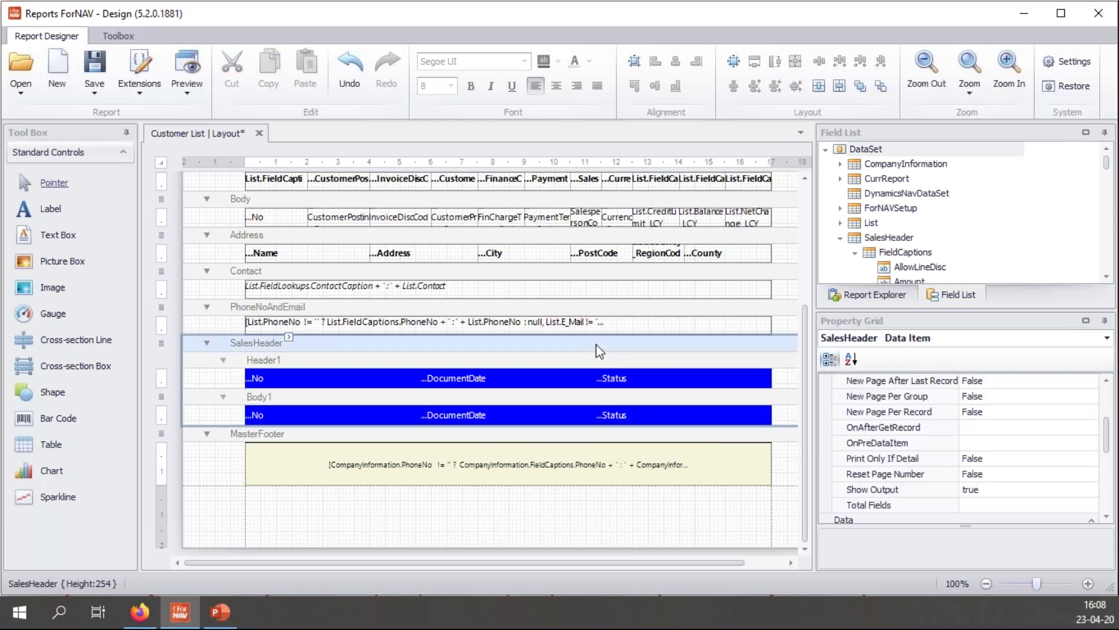
scroll(1110, 446, "down", 2)
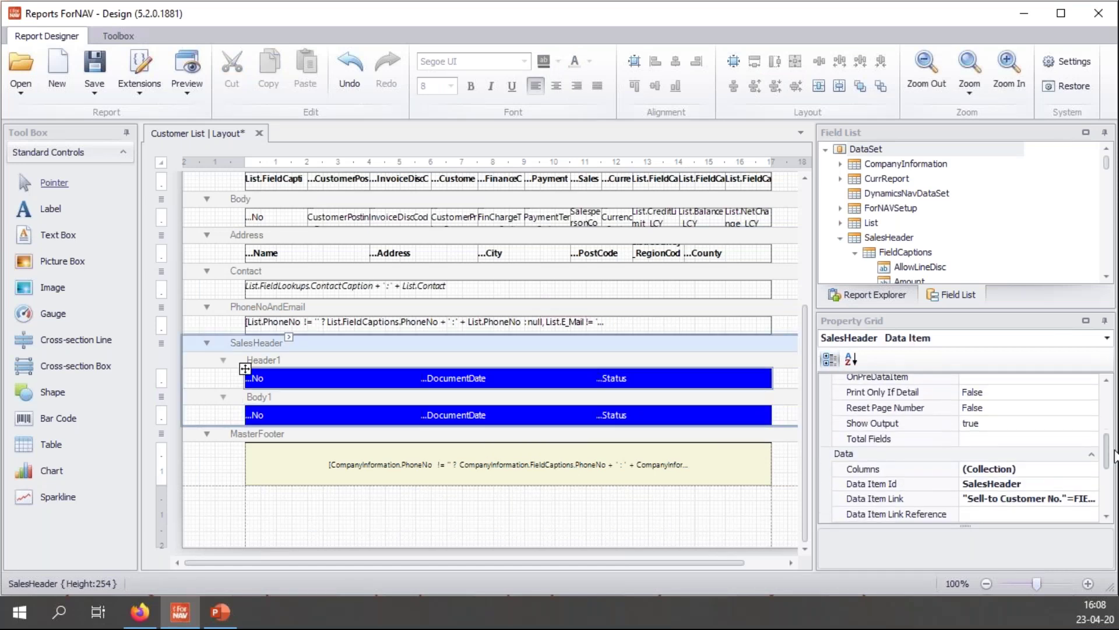
scroll(1110, 454, "down", 3)
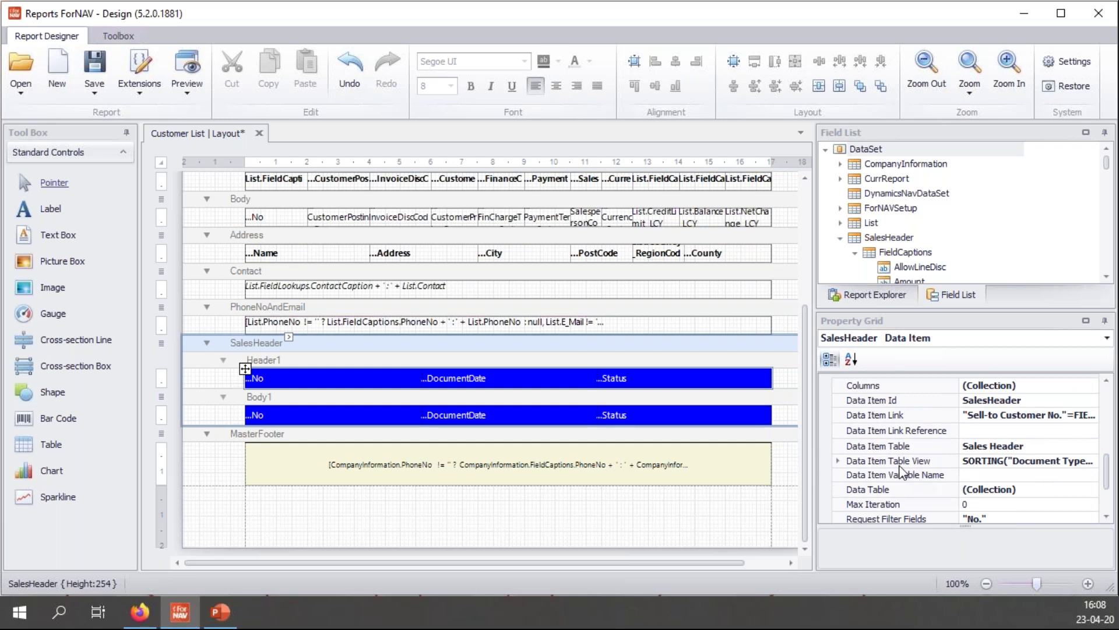
left_click(839, 464)
scroll(1037, 467, "down", 3)
scroll(1036, 470, "up", 1)
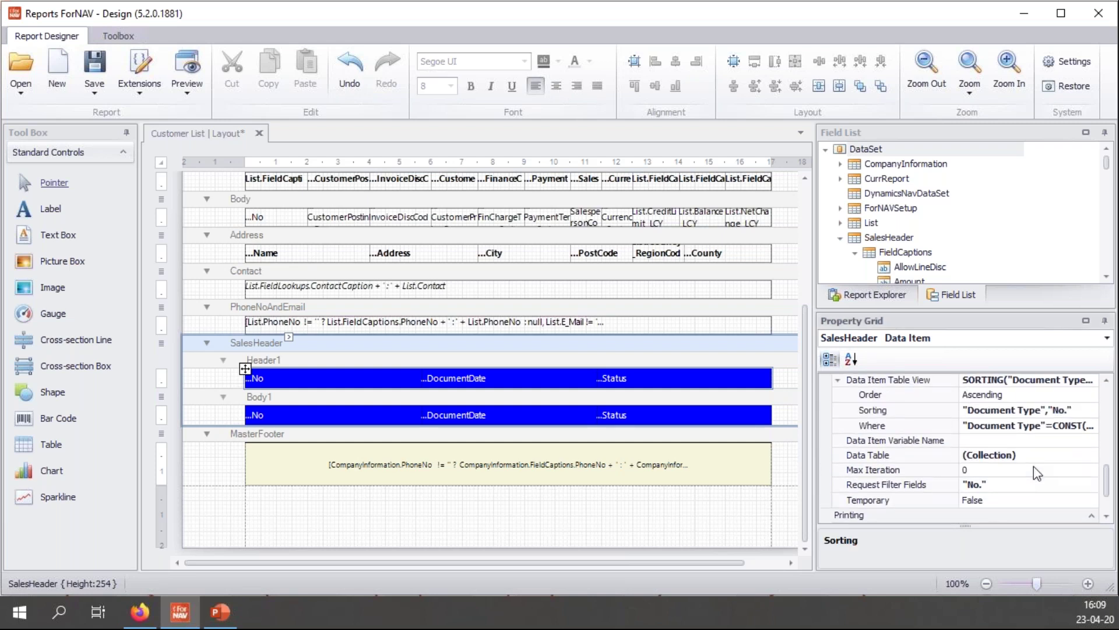
scroll(1037, 473, "up", 3)
scroll(1067, 474, "down", 3)
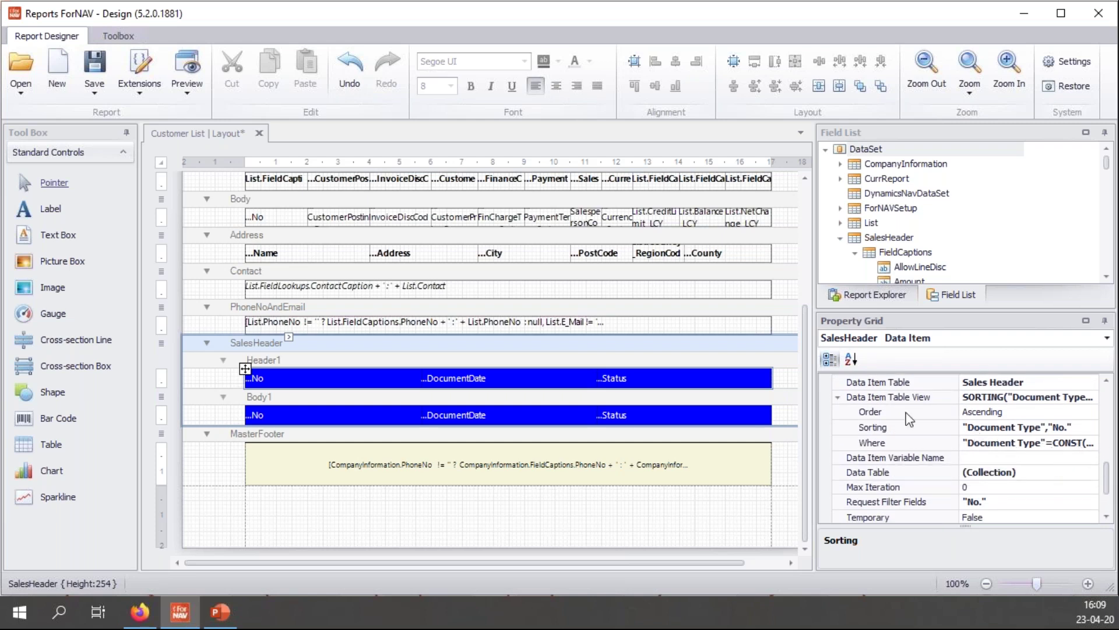
Set SalesHeader's sort Order to Descending and bring up the sort-field chooser
left_click(1048, 412)
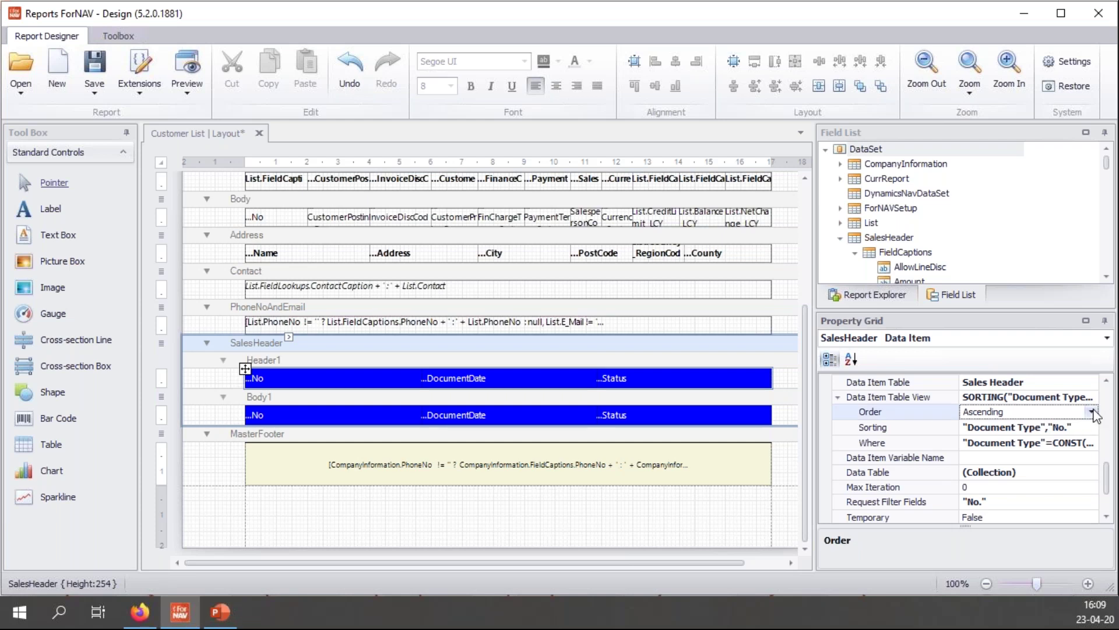
left_click(1091, 411)
left_click(1055, 438)
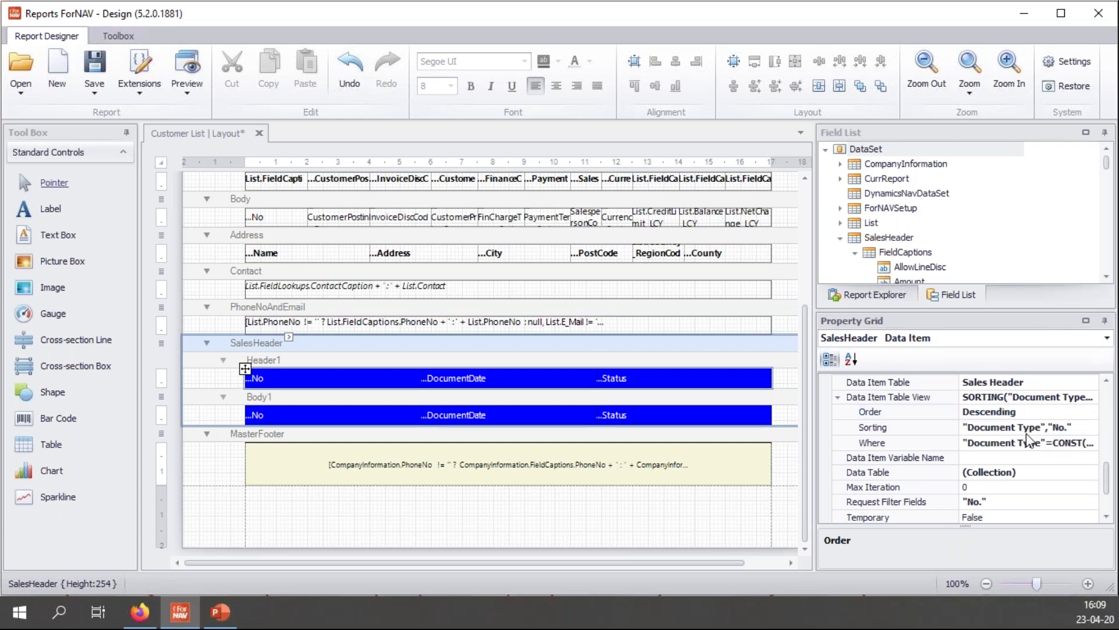
left_click(1064, 428)
left_click(1091, 427)
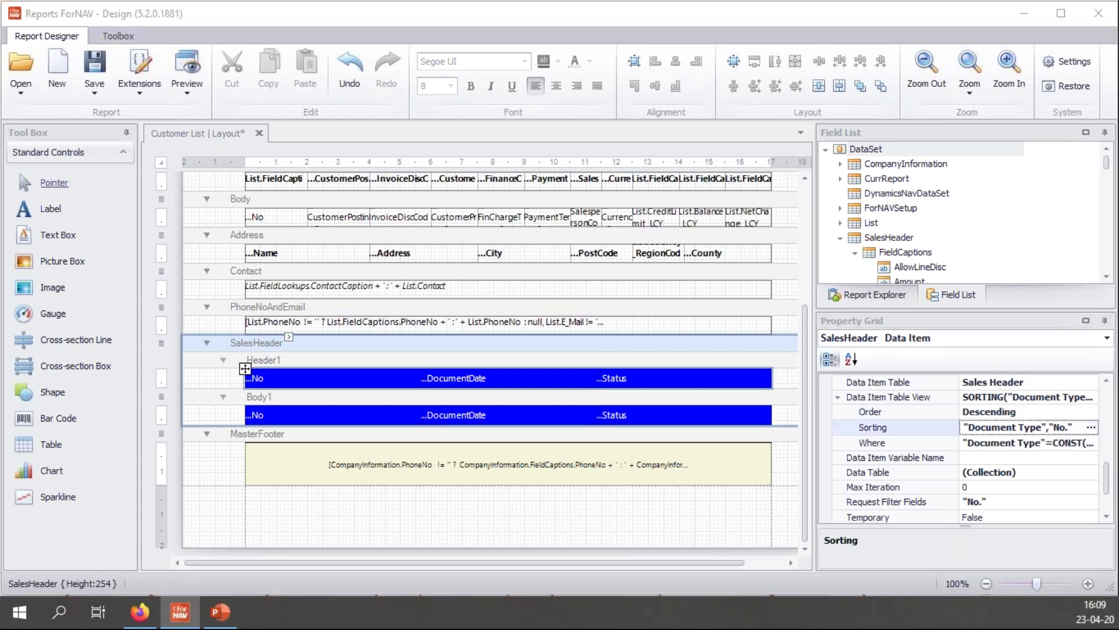
Add Document Date to the sort fields and move it above Document Type and No
left_click_drag(726, 127, 668, 100)
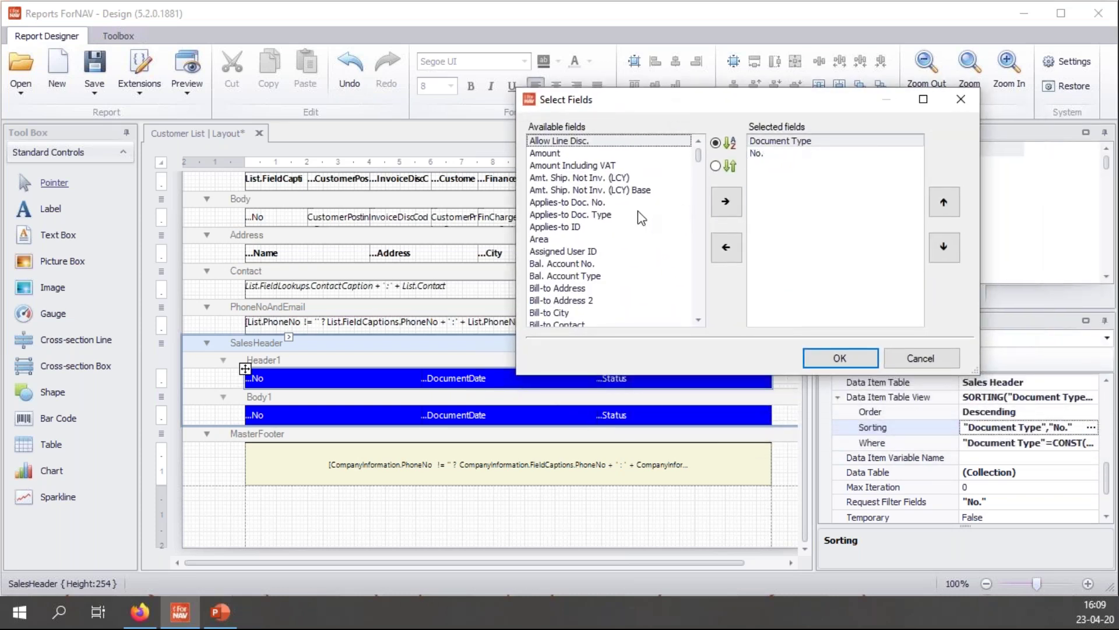
scroll(590, 220, "down", 6)
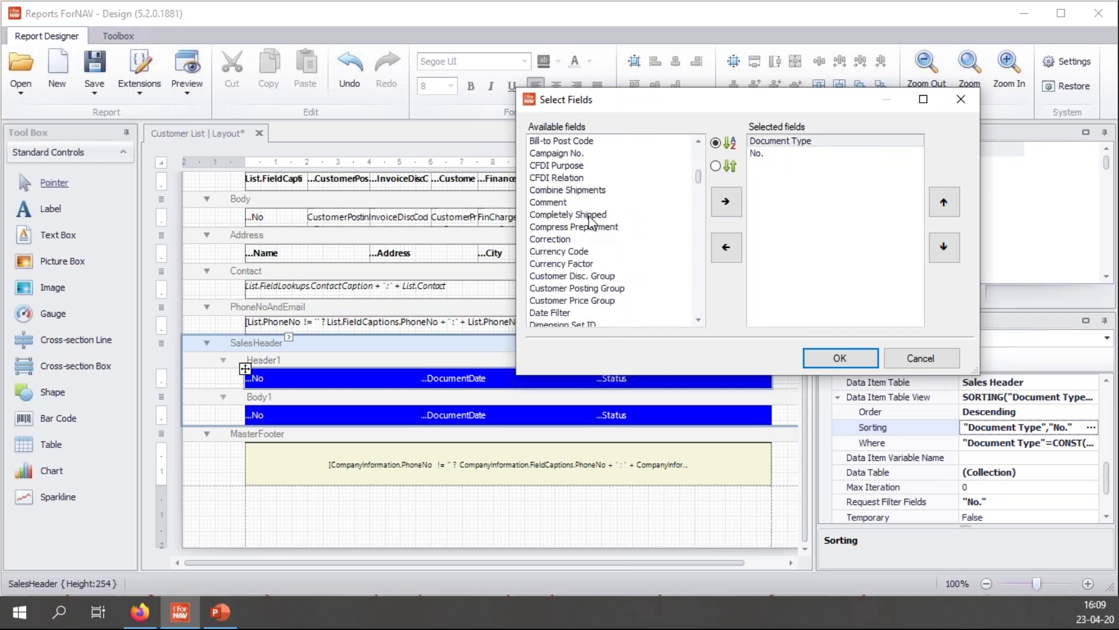
scroll(590, 221, "down", 3)
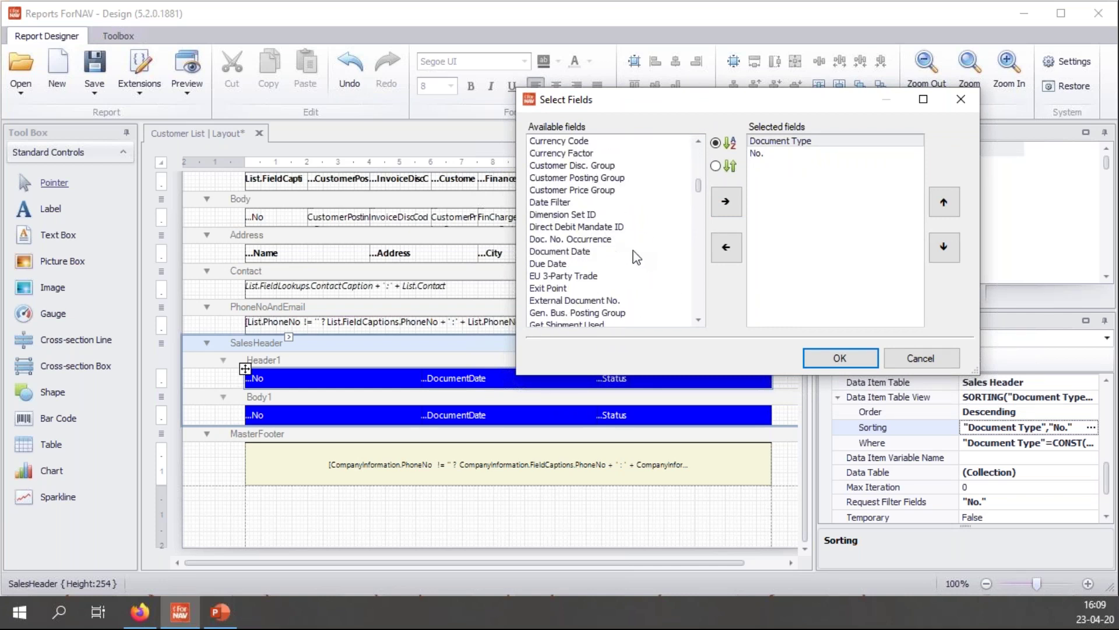
left_click(581, 251)
left_click(726, 201)
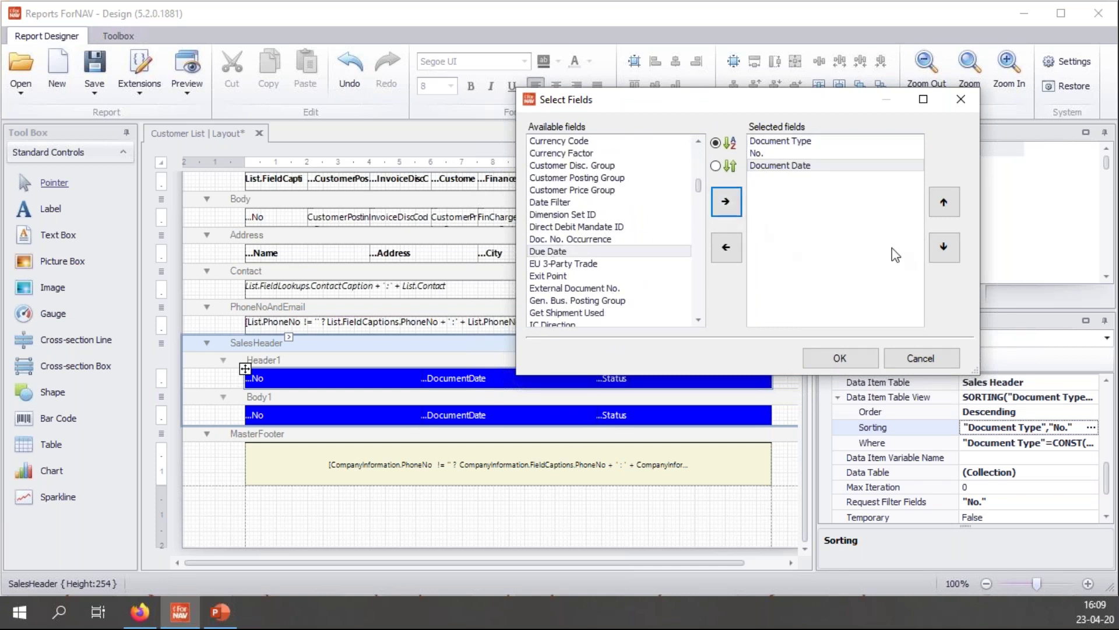
left_click(946, 205)
left_click(946, 208)
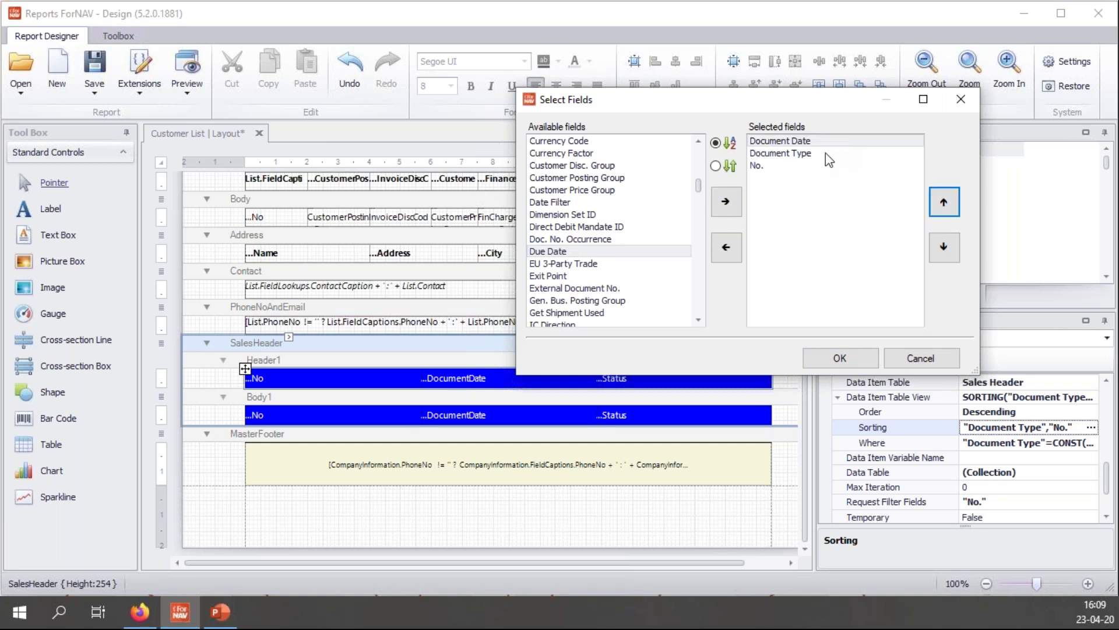
left_click(844, 363)
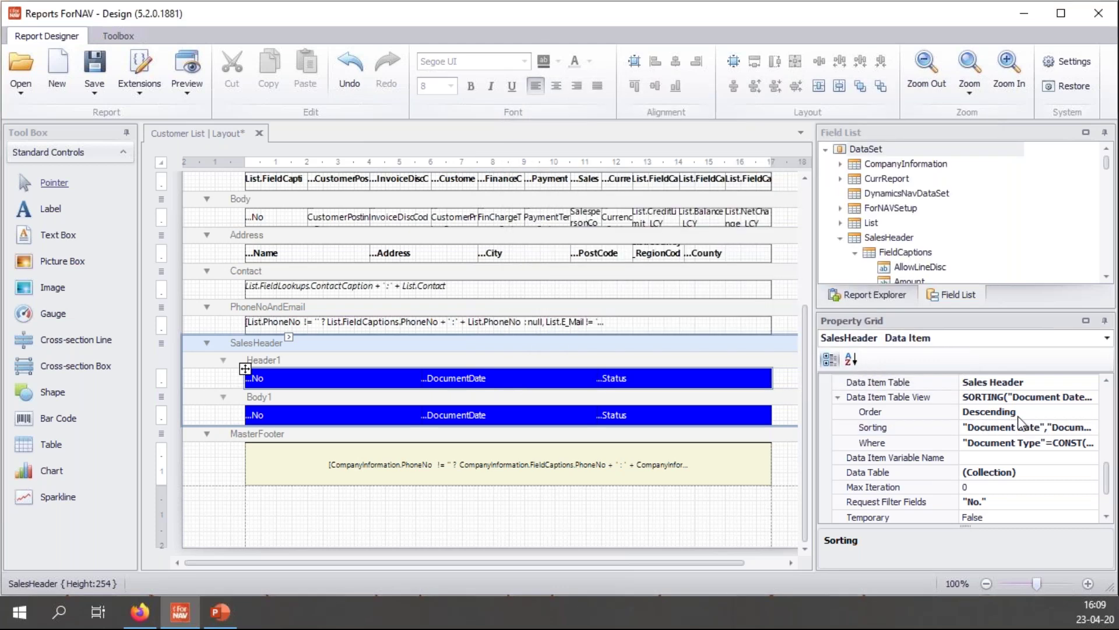
left_click(1018, 413)
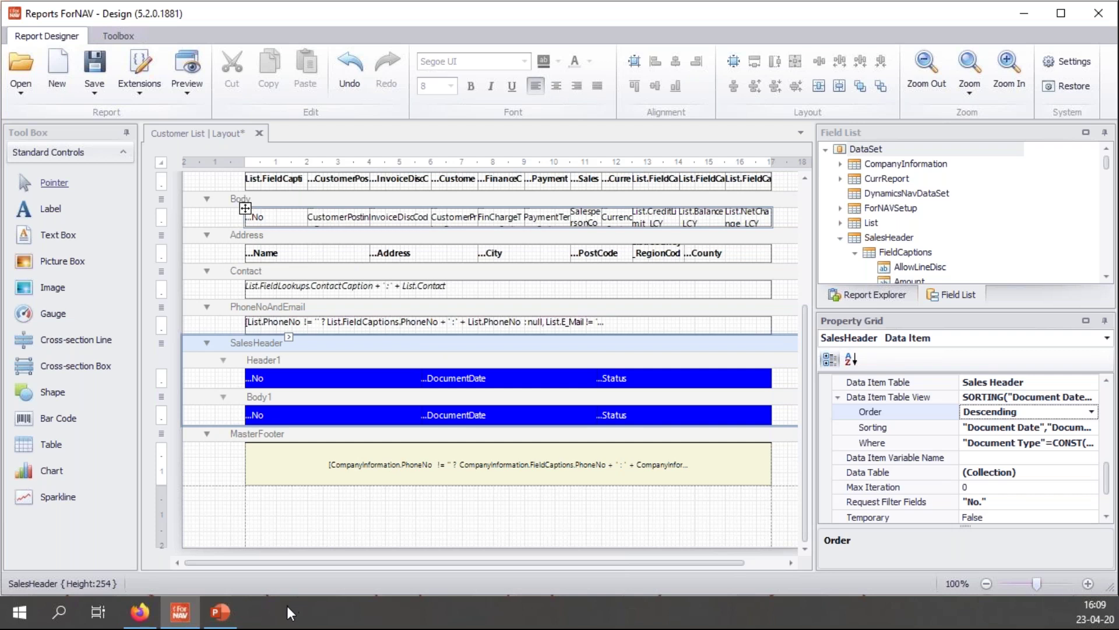
Preview the Customer List in Business Central, confirm newest Document Date first, then return to the designer
key("alt+Tab")
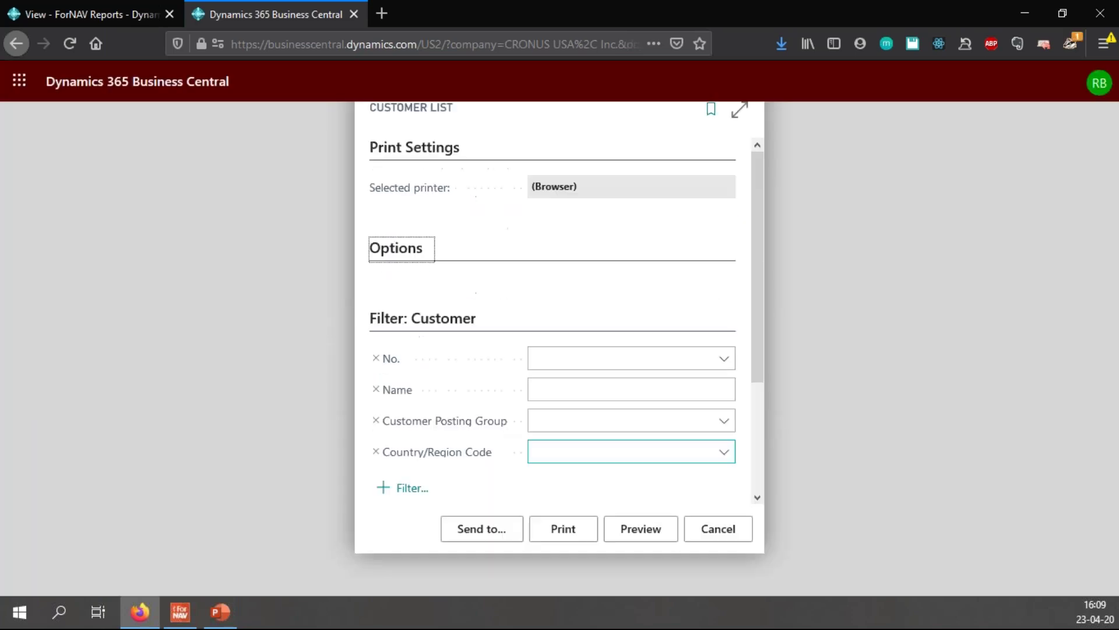
left_click(622, 548)
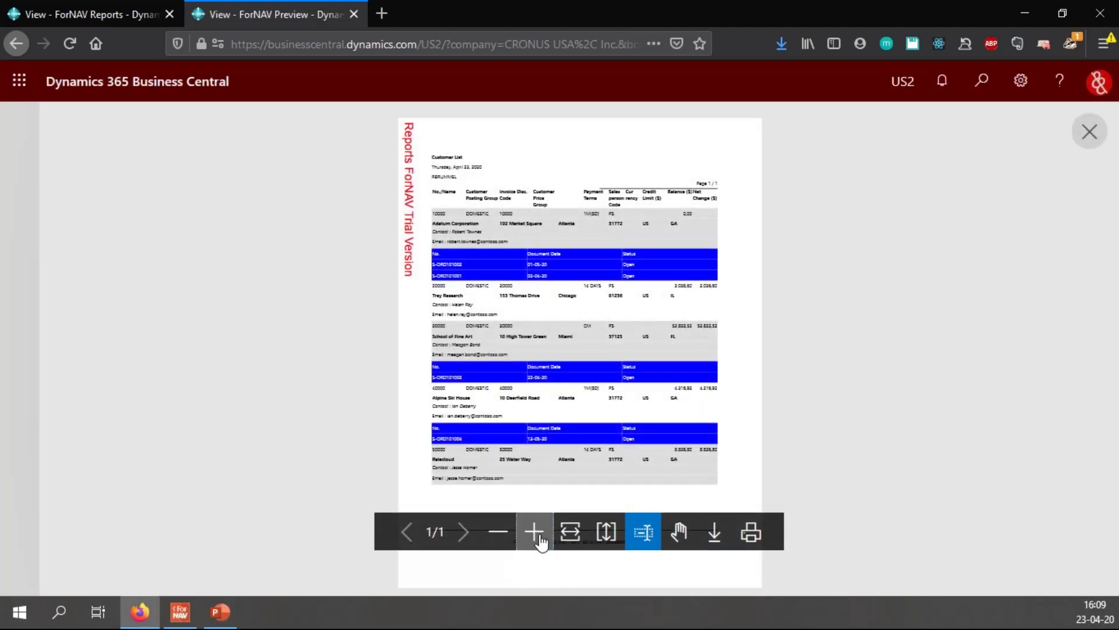
left_click(534, 532)
scroll(736, 417, "up", 2)
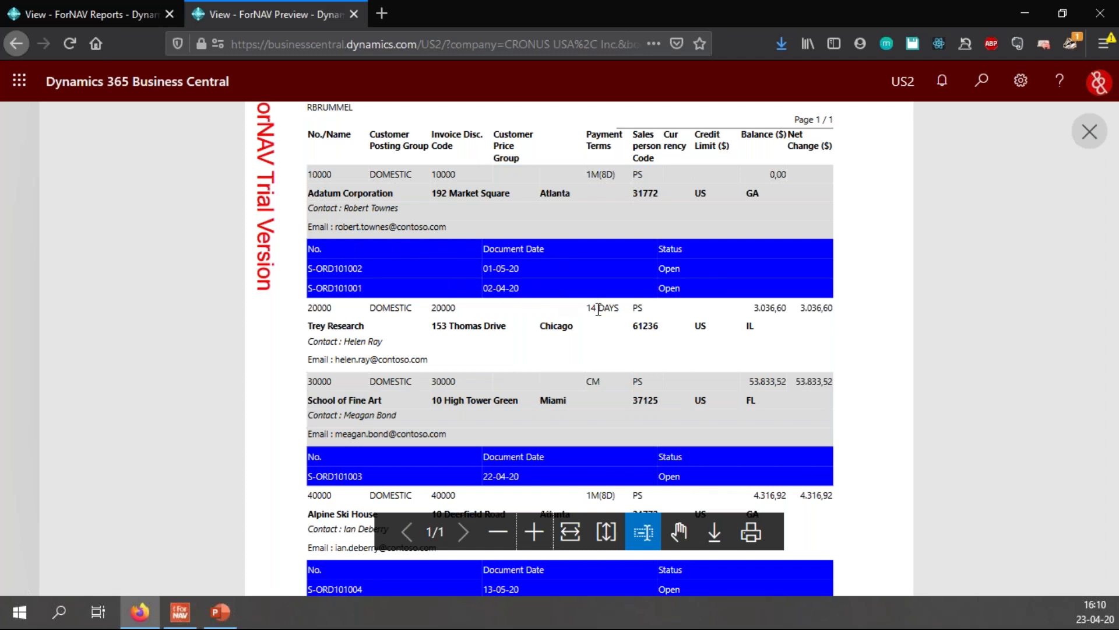
key("ctrl+w")
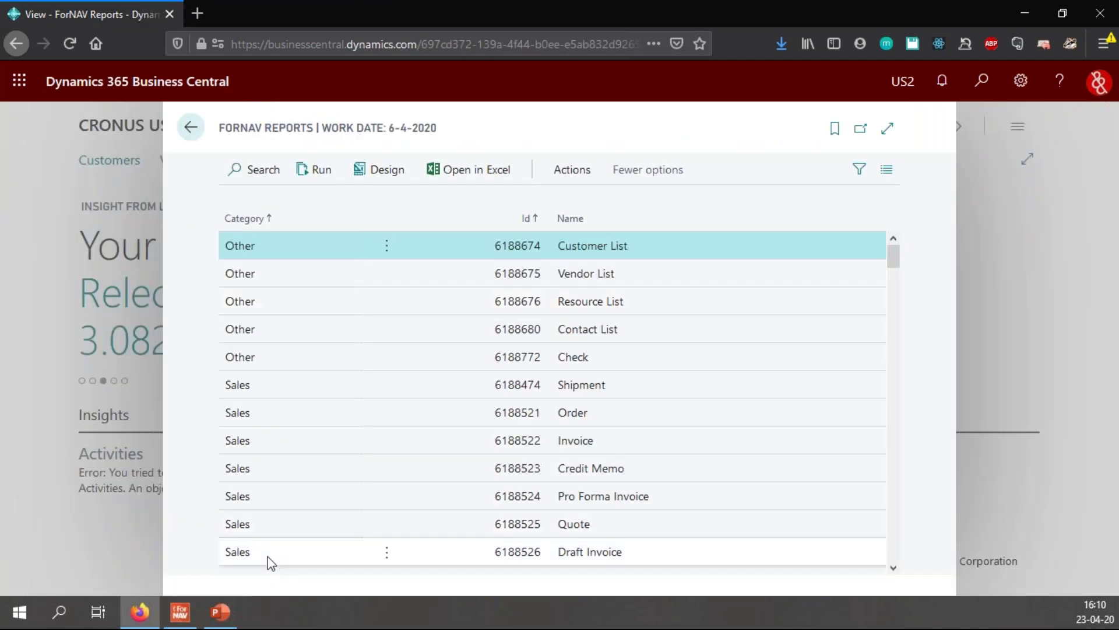
left_click(180, 612)
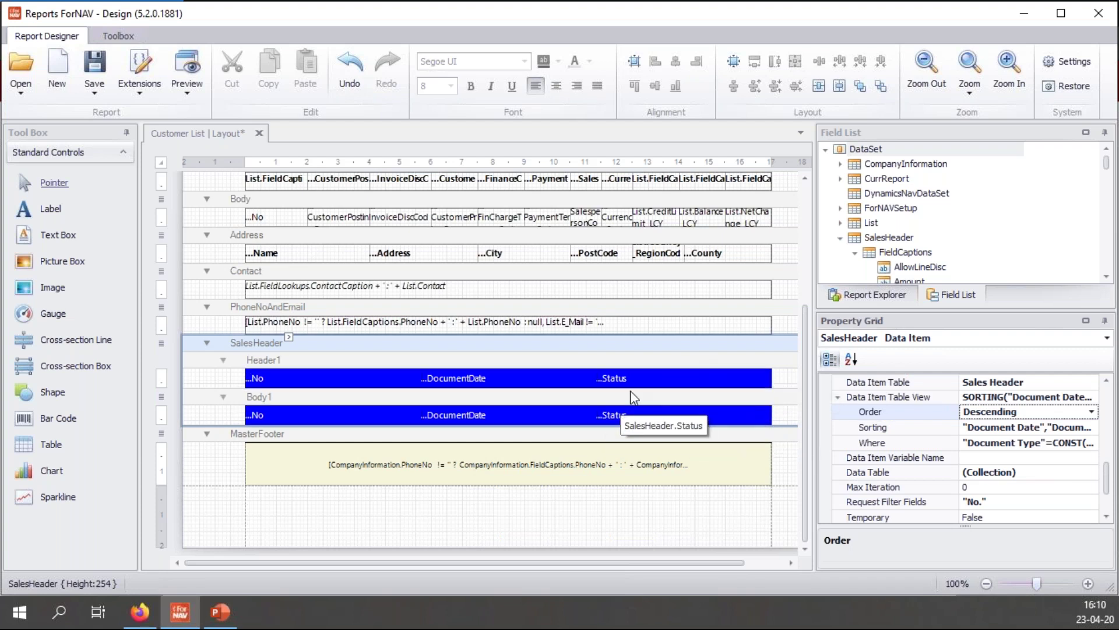
Insert a new cell before Status in both the body and header SalesHeader rows
right_click(662, 416)
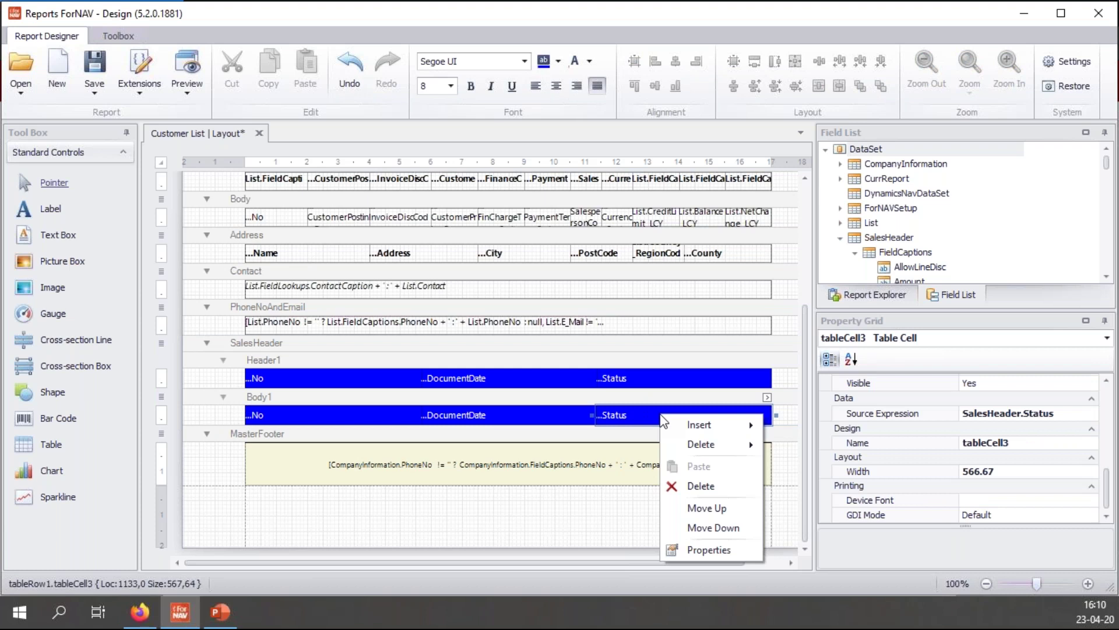
mouse_move(705, 425)
left_click(820, 499)
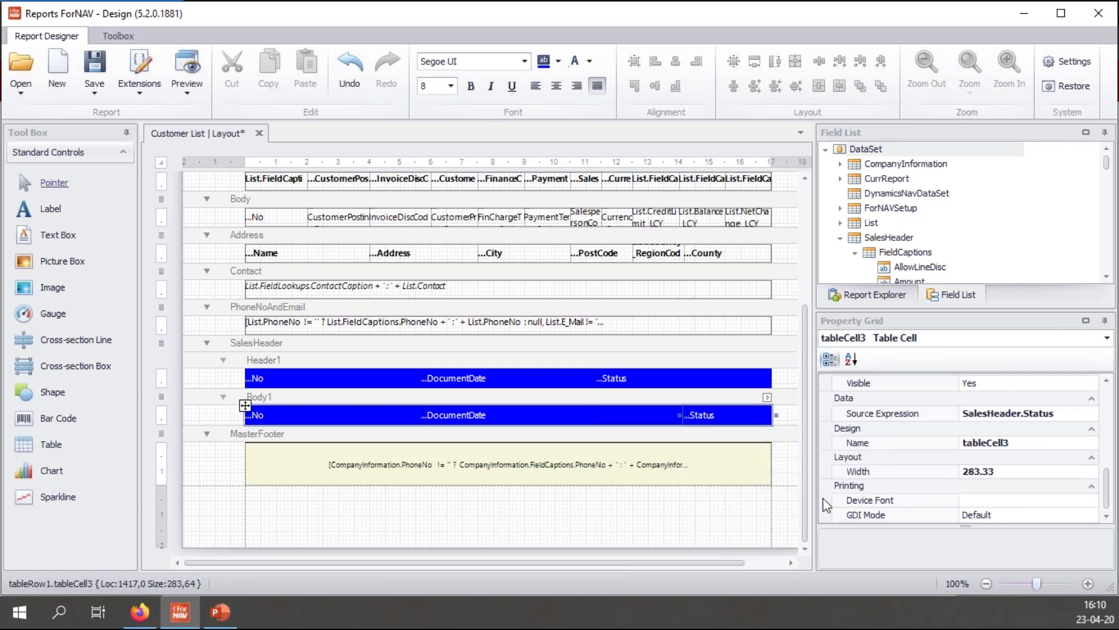
right_click(674, 374)
mouse_move(706, 385)
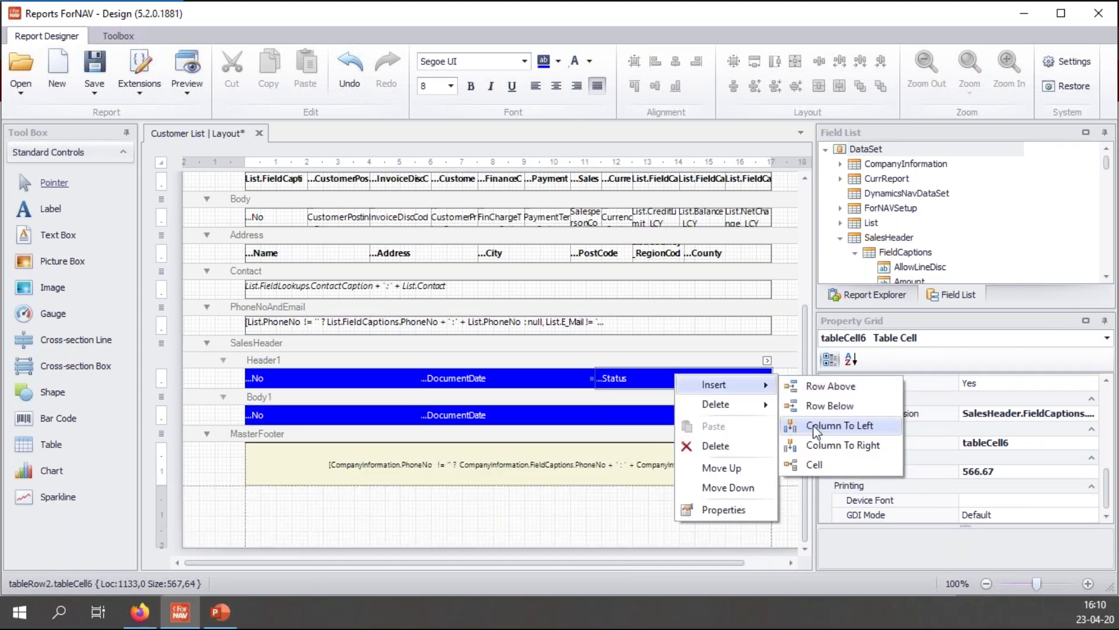
left_click(822, 465)
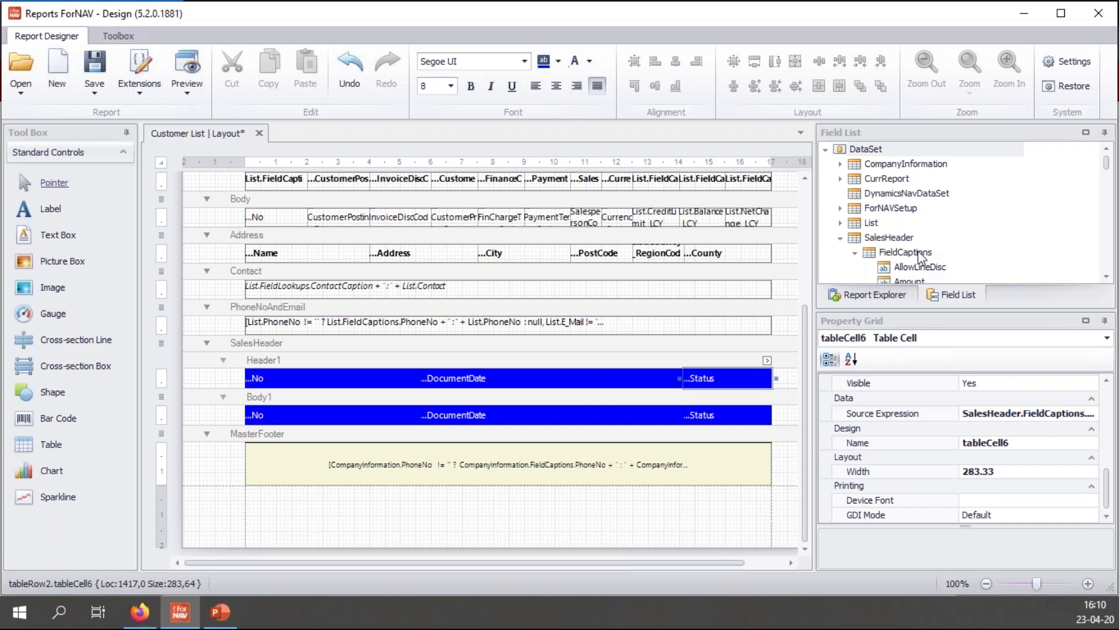
Place FieldCaptions.Amount in the Header1 cell and the Amount field in the Body1 cell
scroll(921, 256, "down", 1)
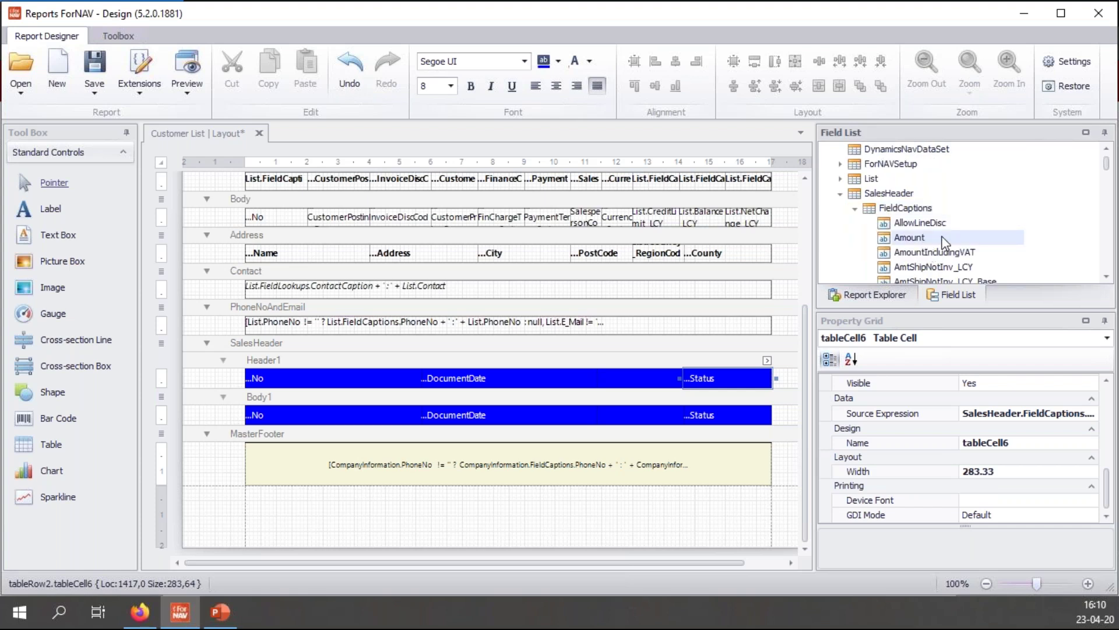
left_click_drag(920, 241, 633, 382)
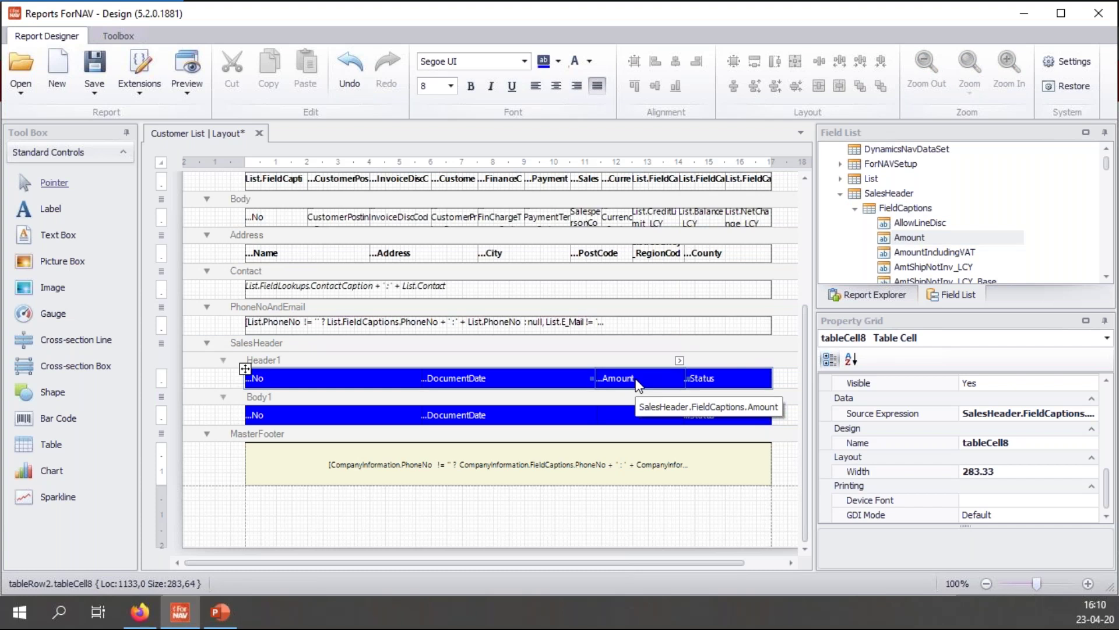
left_click(855, 208)
scroll(972, 233, "down", 1)
left_click_drag(905, 237, 664, 421)
left_click(739, 418)
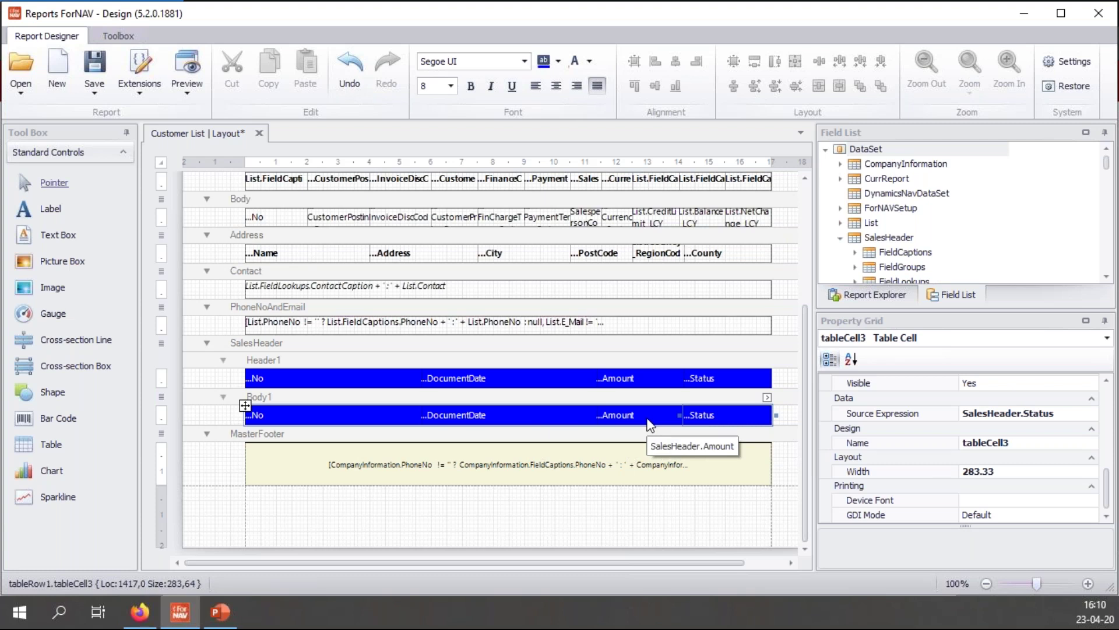
left_click(670, 343)
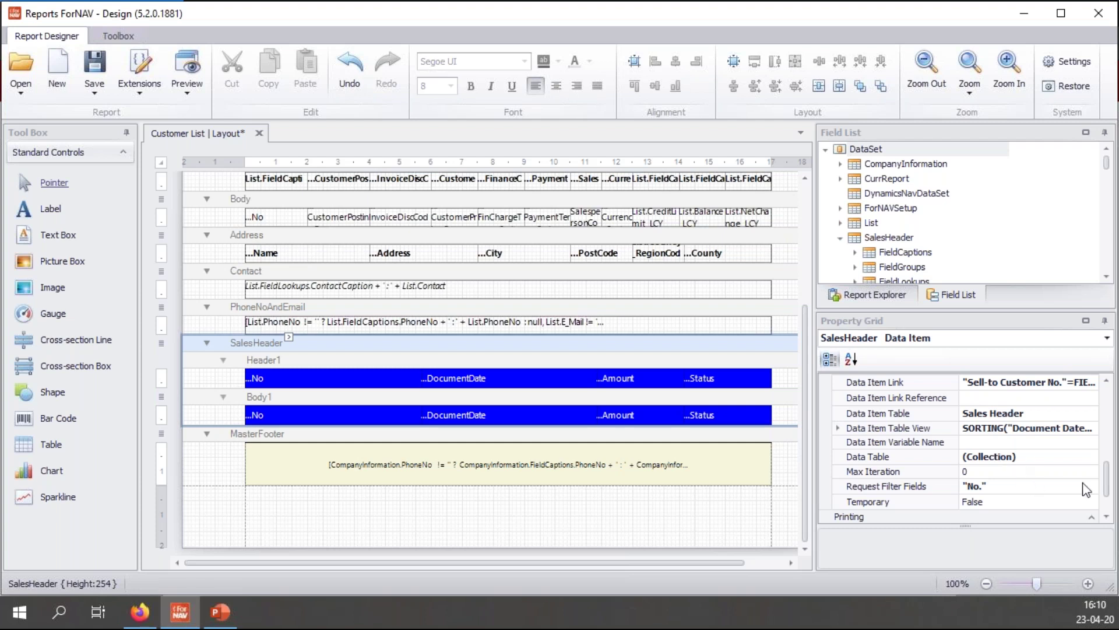
Add Amount to SalesHeader's Calculated Fields in the Property Grid
scroll(1109, 478, "up", 2)
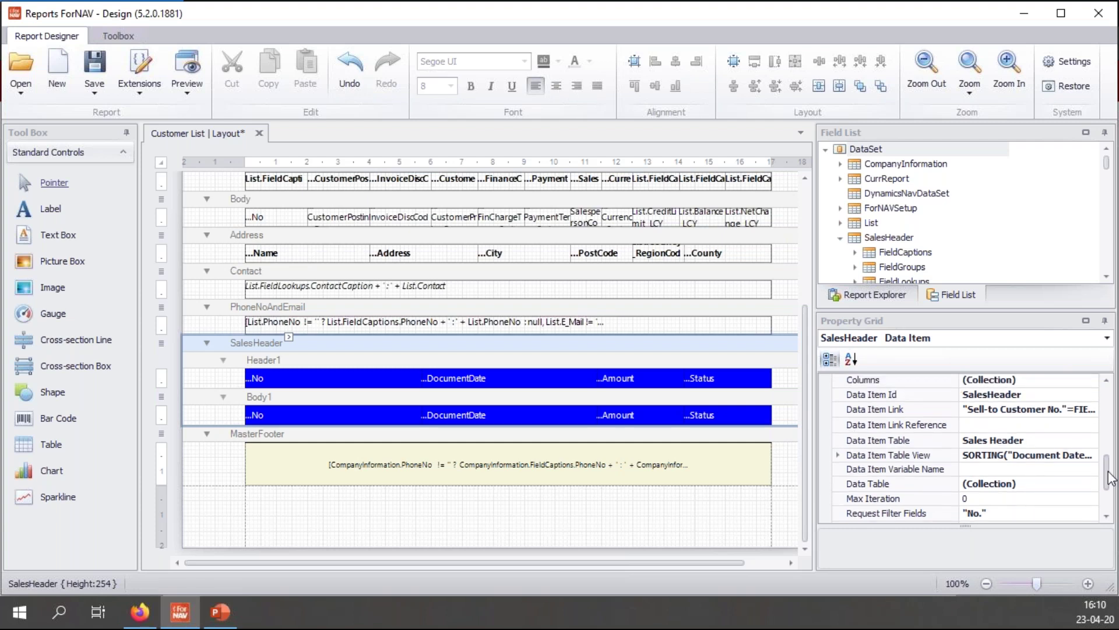
scroll(1109, 478, "up", 1)
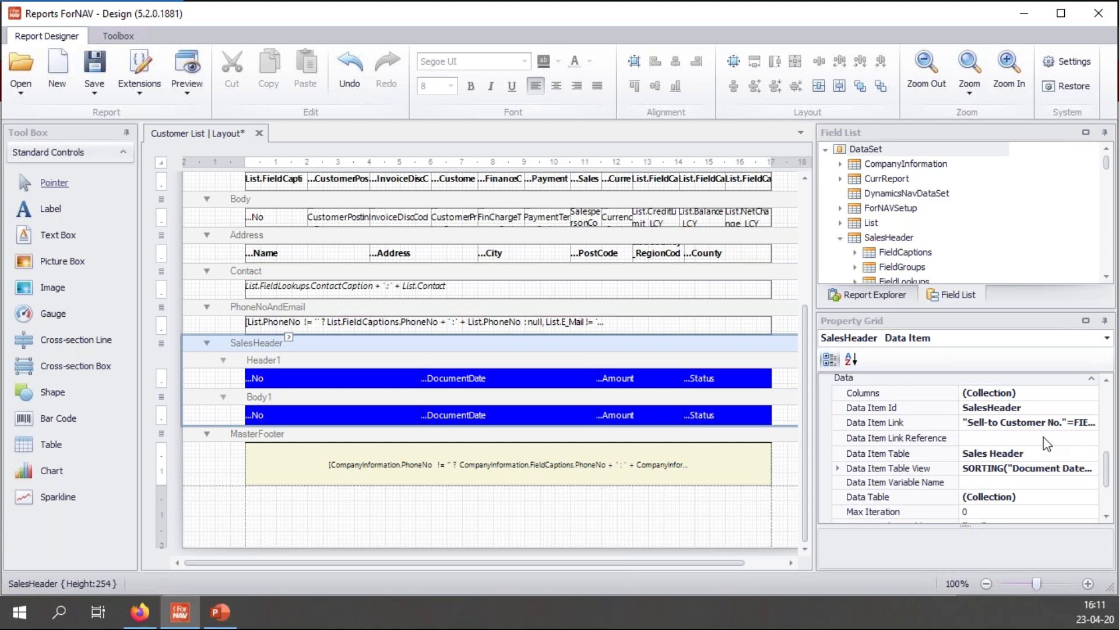
scroll(1047, 444, "down", 5)
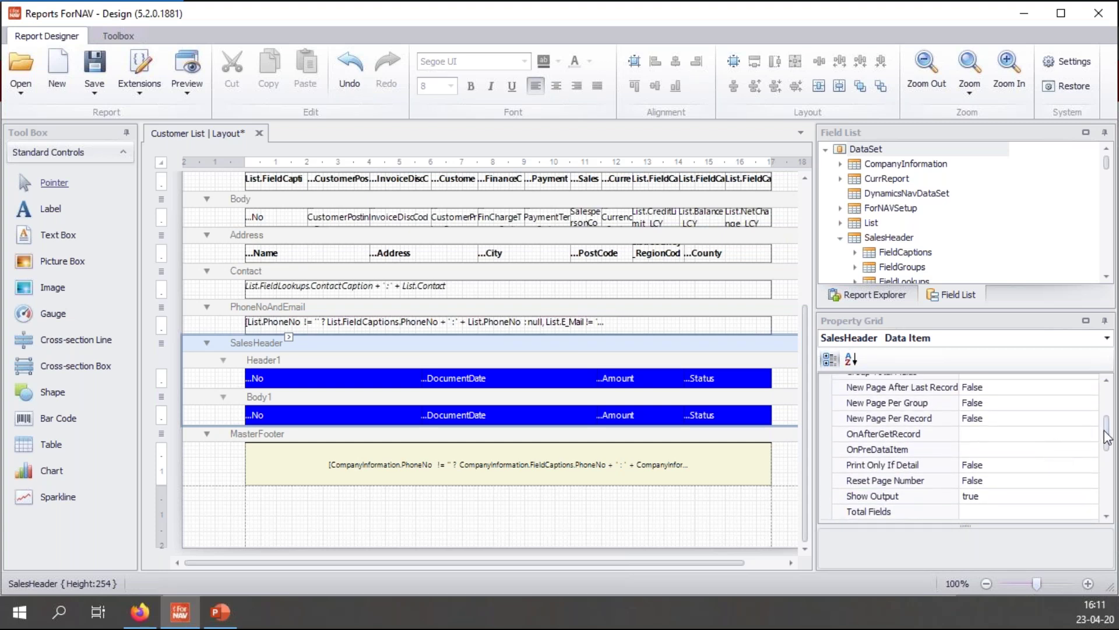
left_click_drag(1108, 438, 1109, 405)
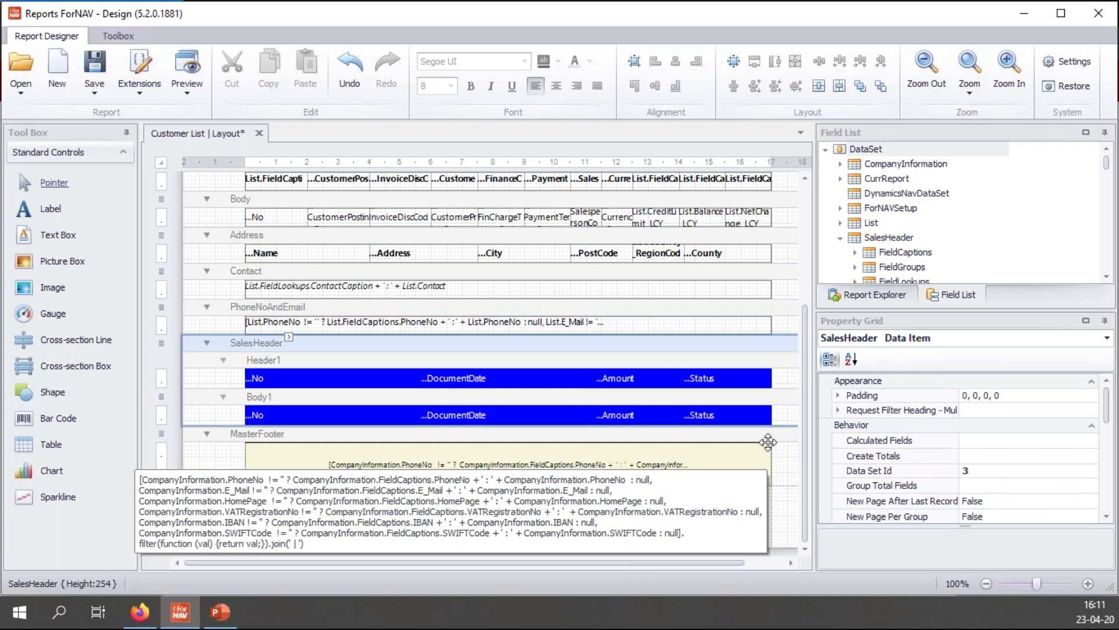
left_click(1010, 447)
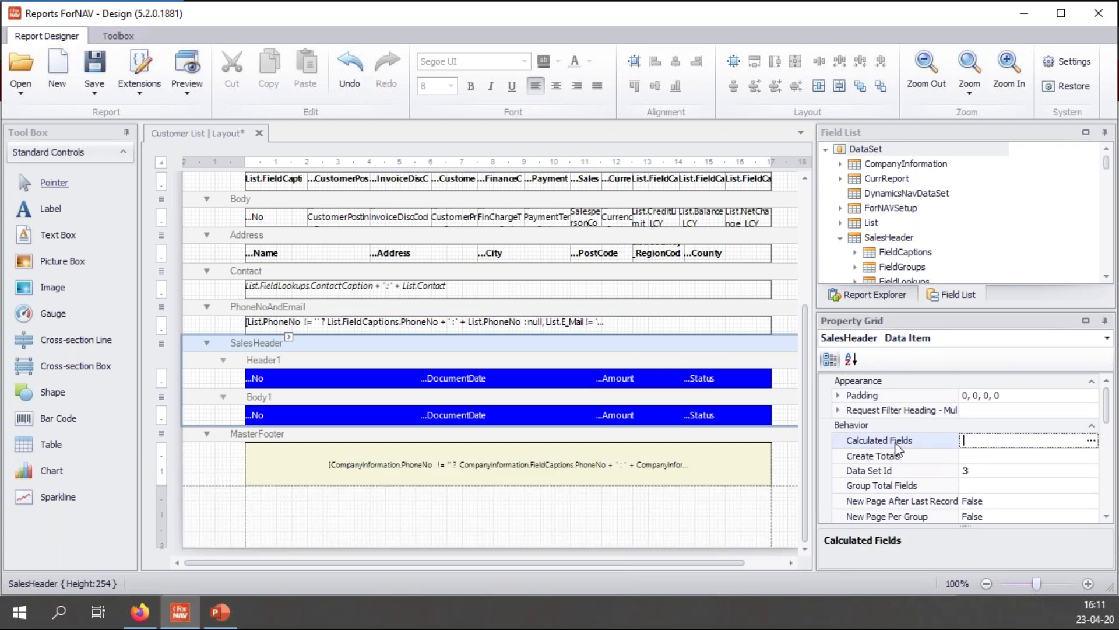
left_click(1089, 441)
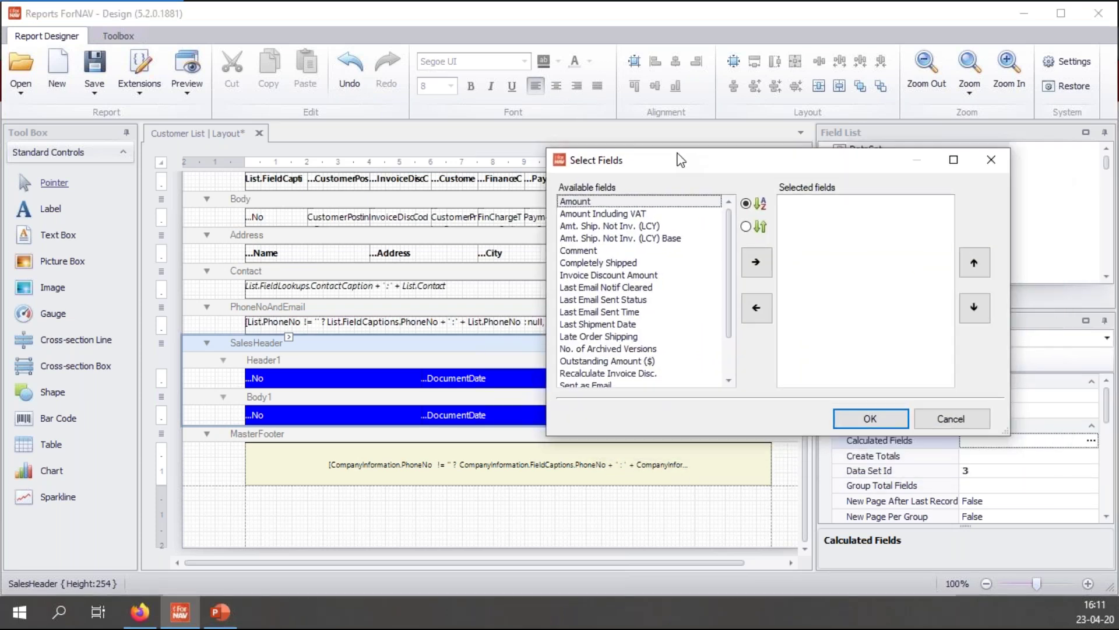
scroll(696, 220, "down", 2)
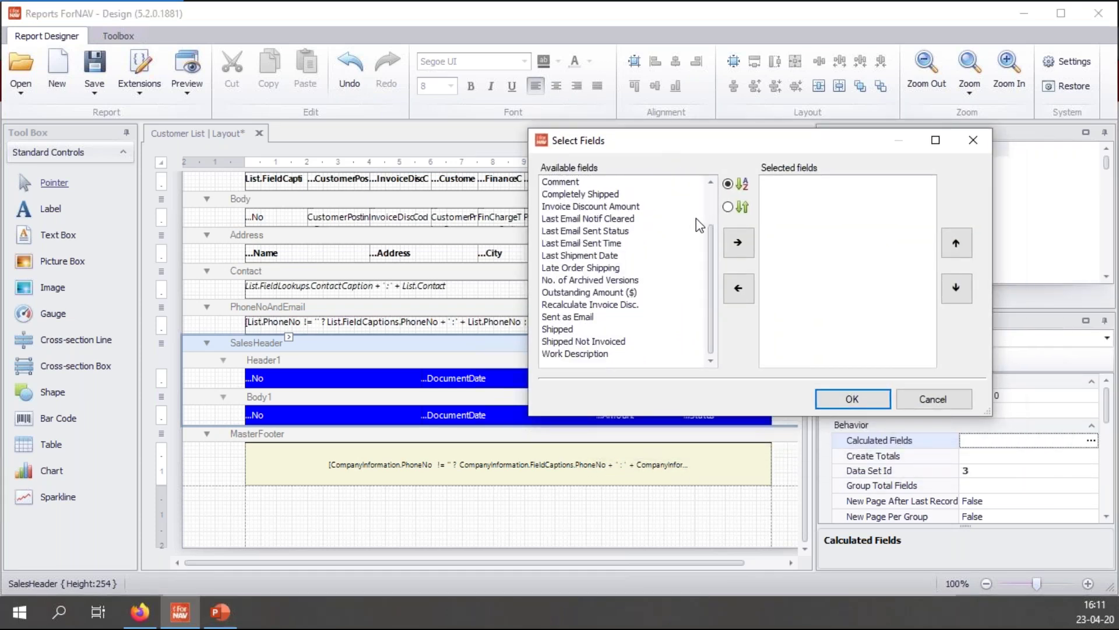
scroll(699, 226, "up", 2)
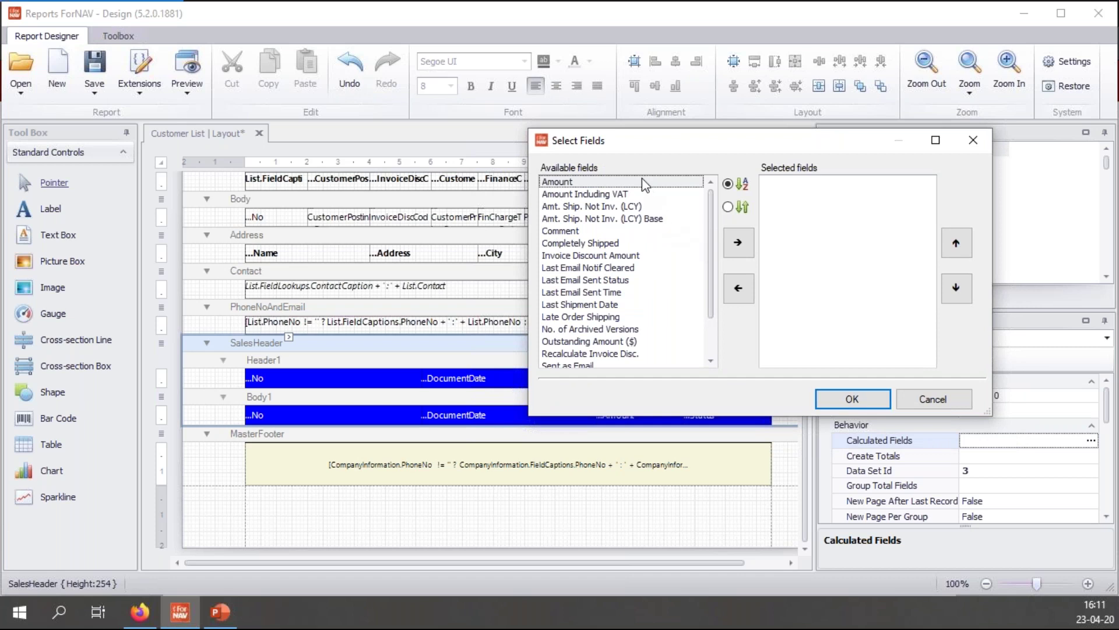
left_click(738, 250)
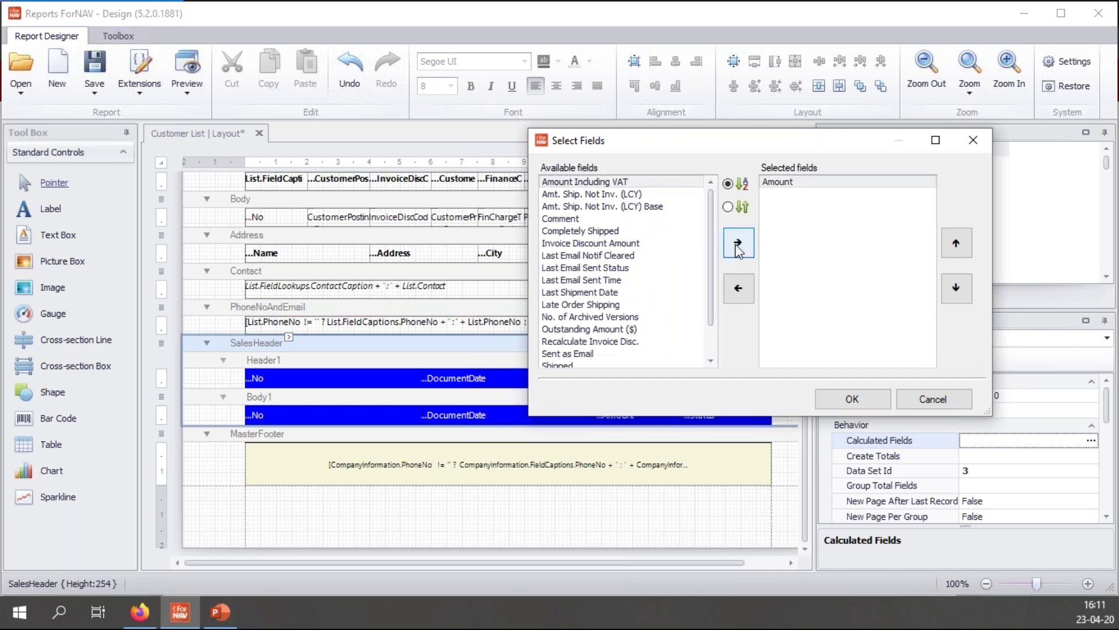
left_click(873, 402)
left_click(981, 456)
left_click(998, 442)
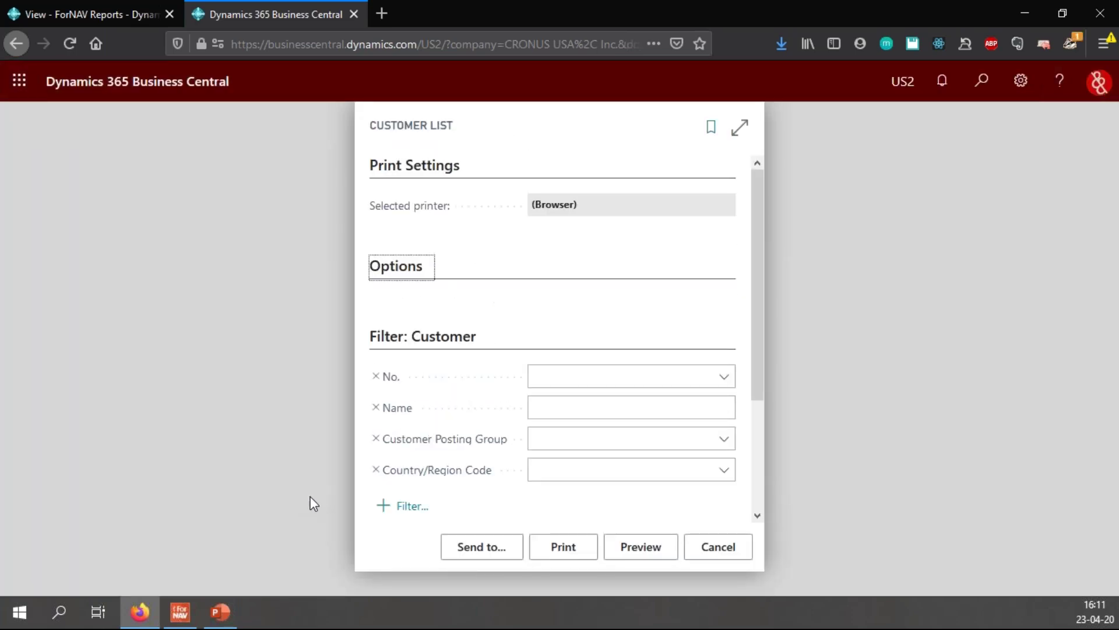
Preview the Customer List report, zoom in to check each order's Amount, then close it
left_click(631, 551)
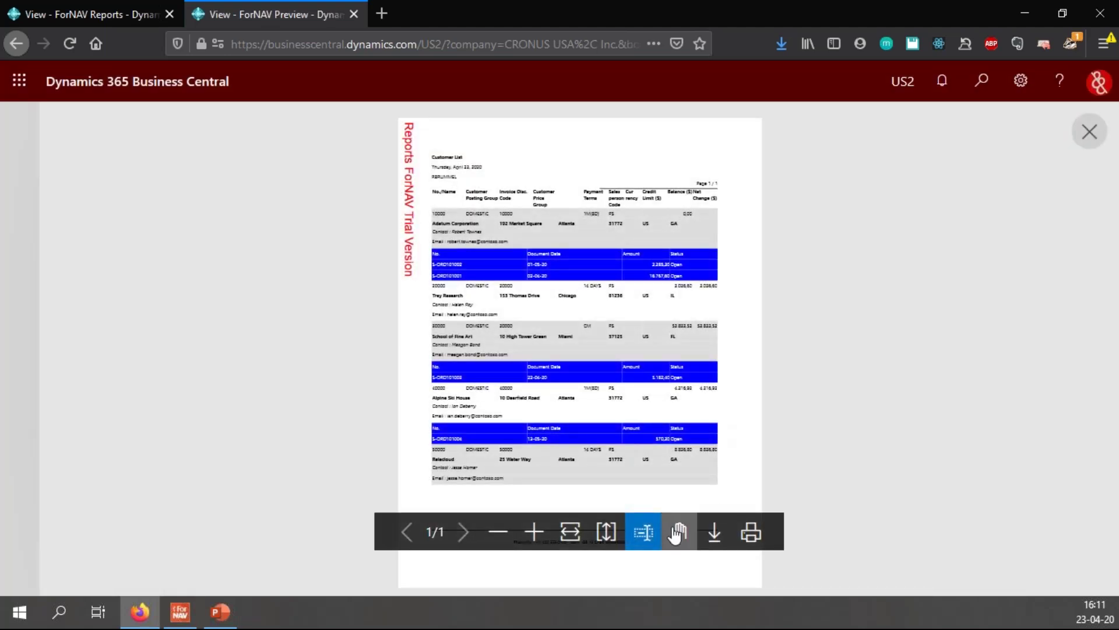
left_click(534, 531)
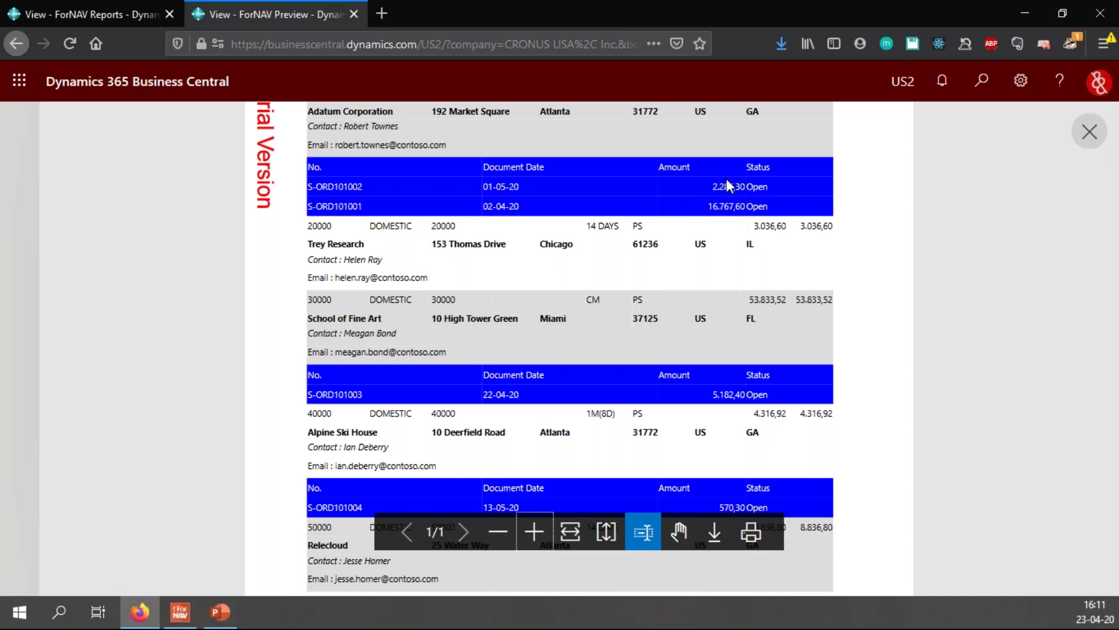
key("ctrl+w")
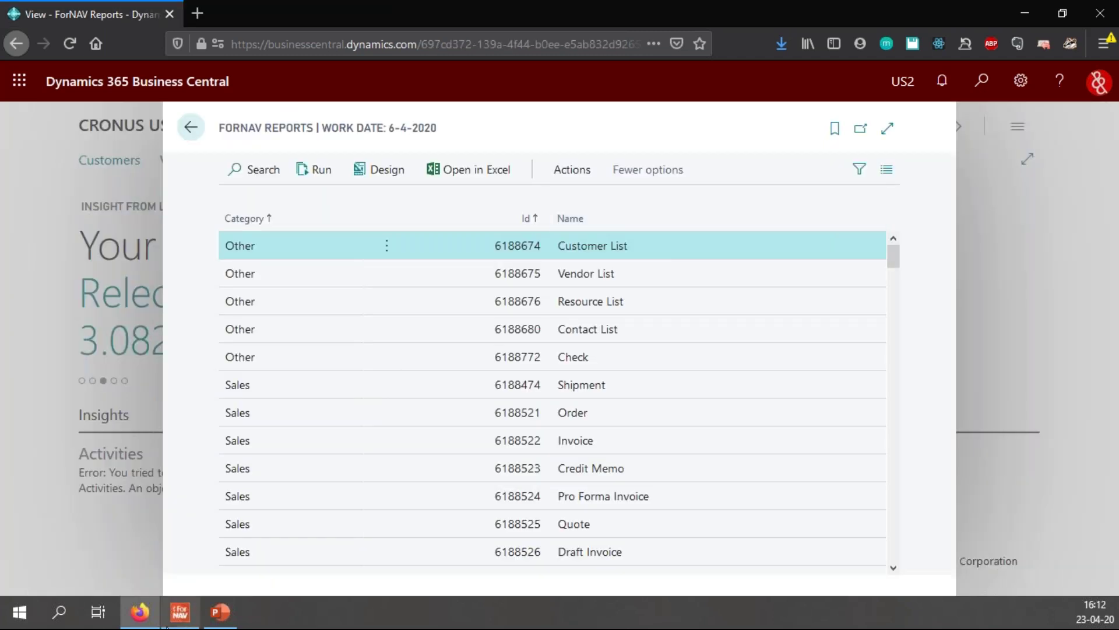
Add a Footer section to the SalesHeader data item in the designer
left_click(180, 612)
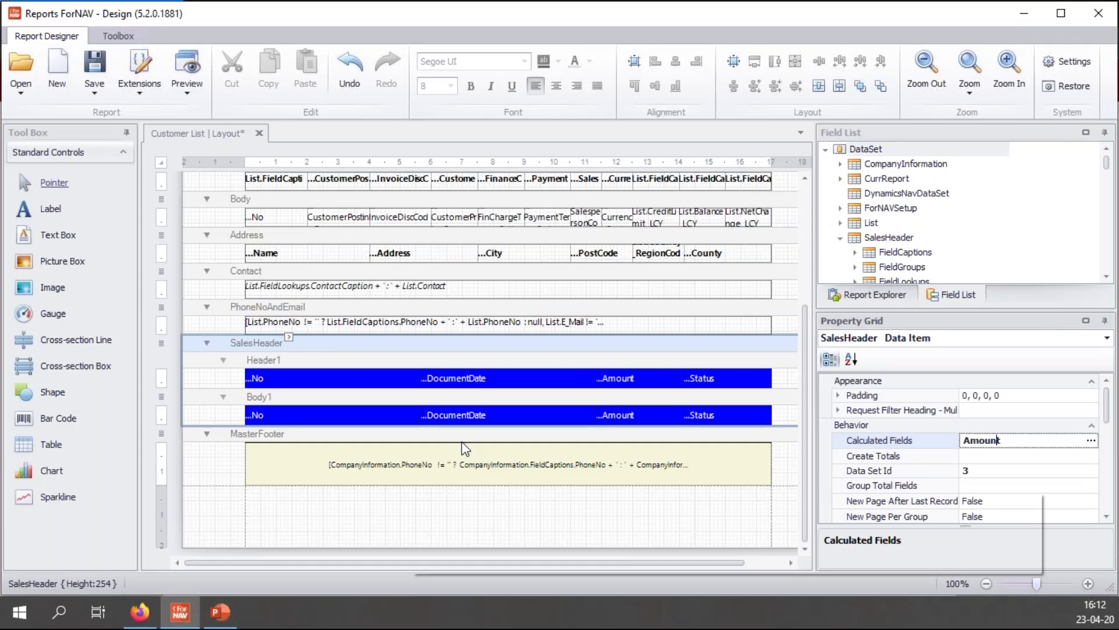
right_click(517, 343)
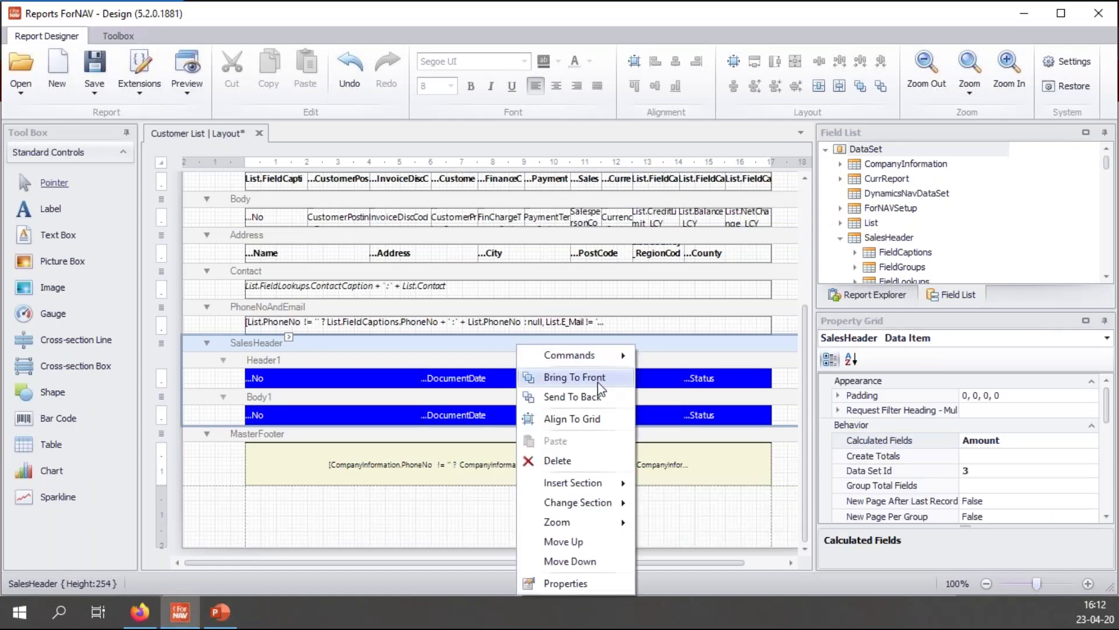
mouse_move(616, 484)
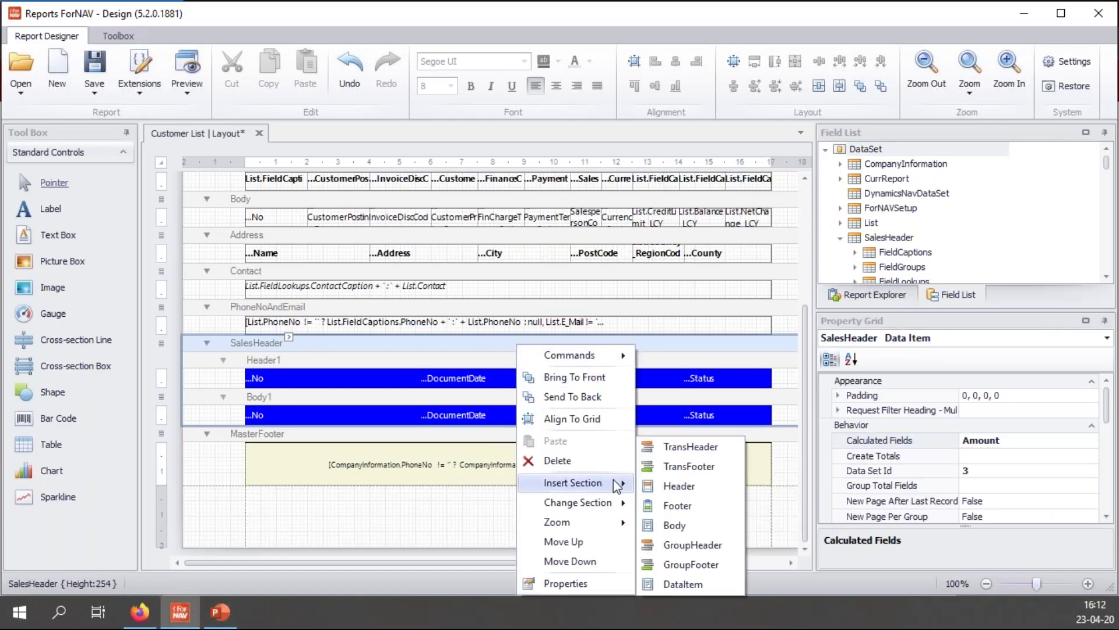
left_click(708, 501)
Place Amount and the StandardCaptions Total caption in Footer1, shrunk to one row
scroll(702, 491, "down", 2)
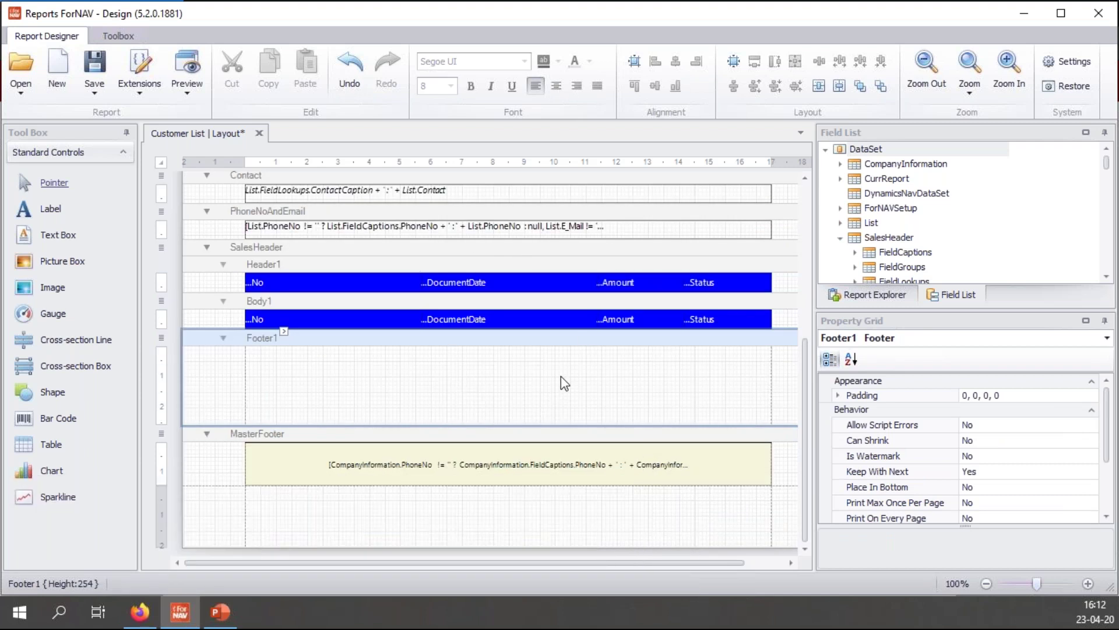
scroll(960, 239, "down", 2)
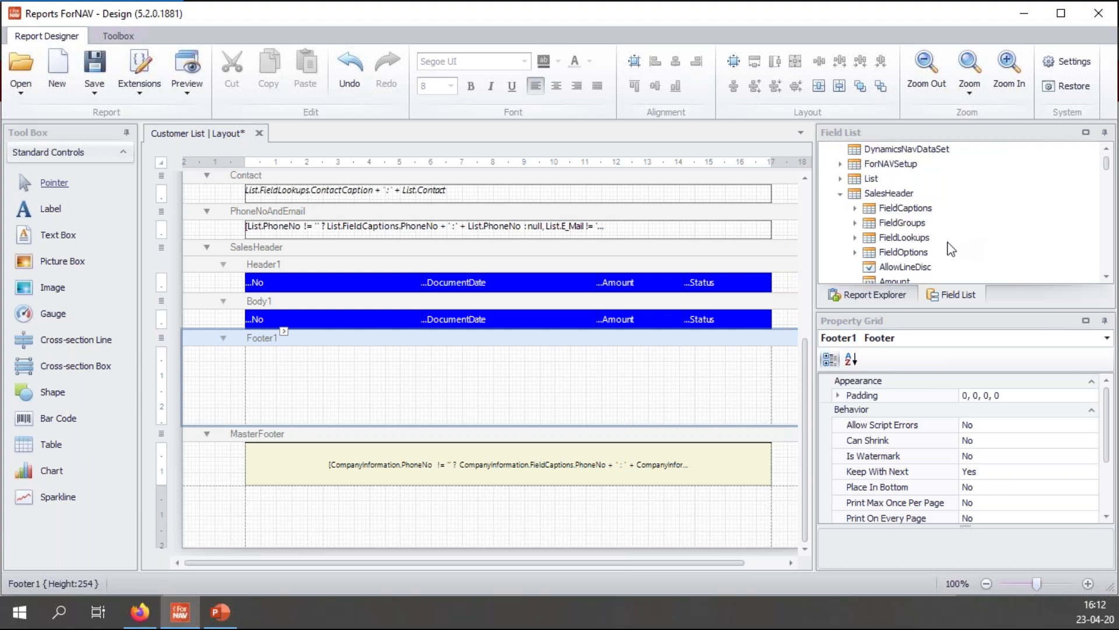
left_click_drag(907, 239, 634, 355)
scroll(960, 208, "up", 2)
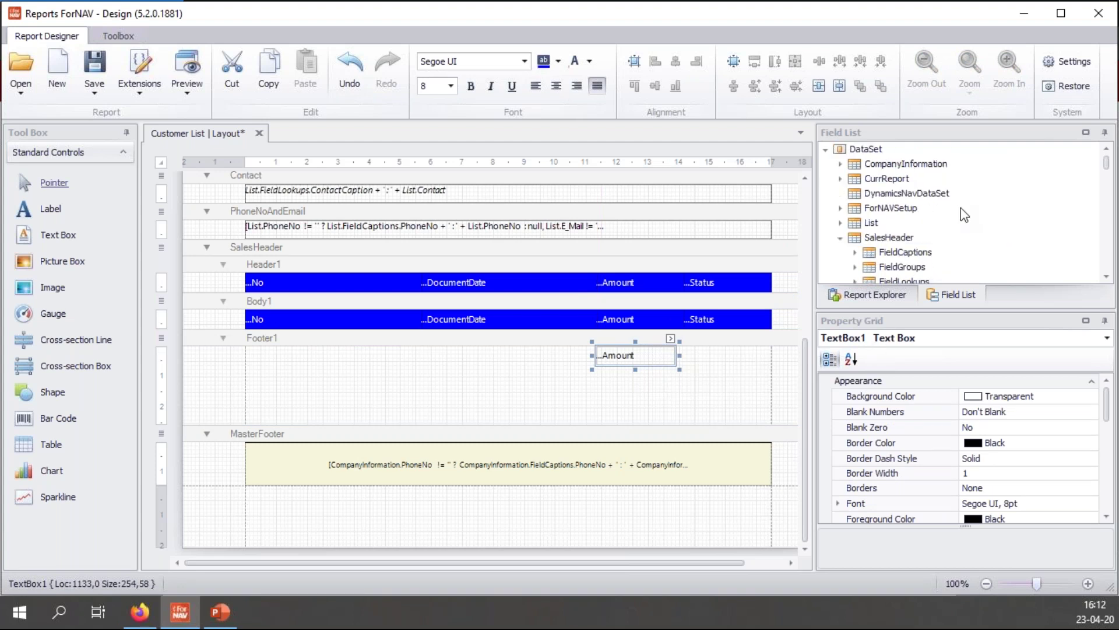
left_click(841, 179)
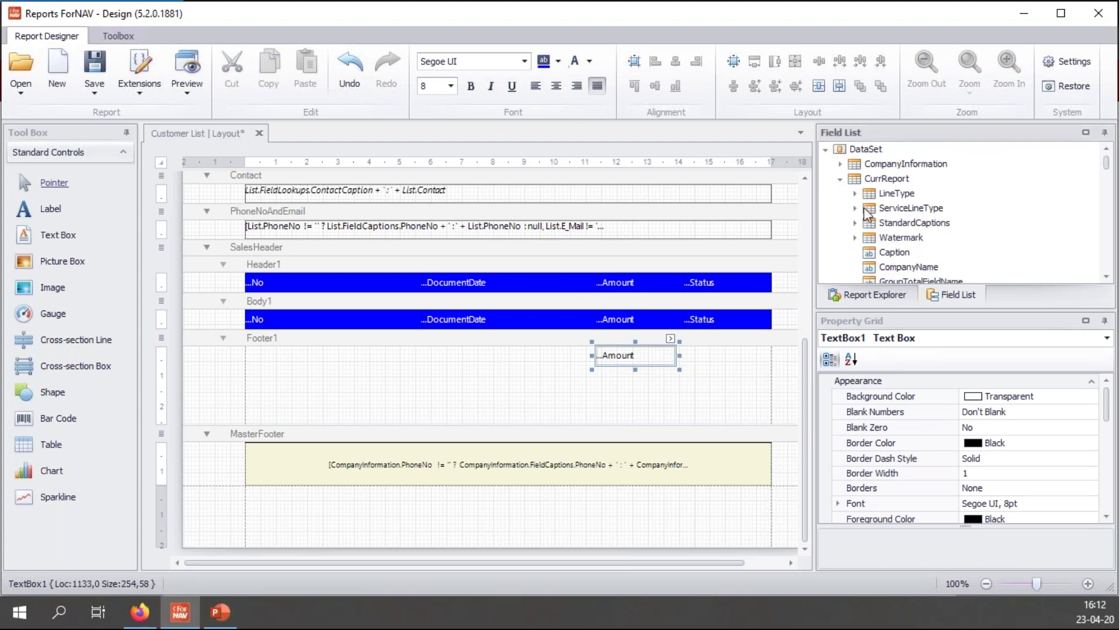
left_click(856, 222)
scroll(991, 246, "down", 2)
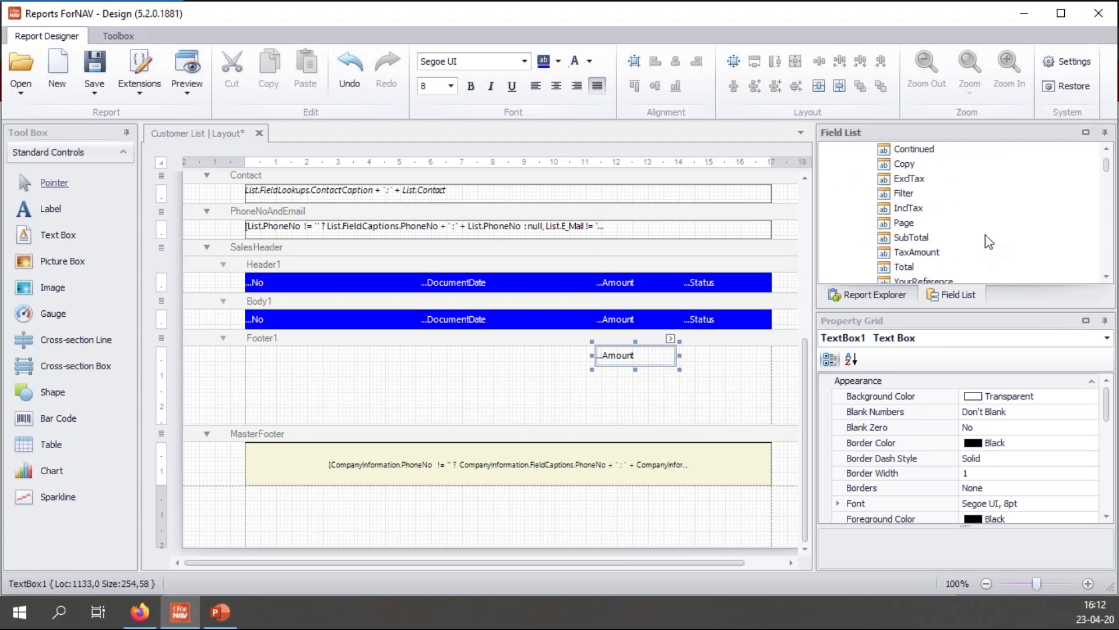
left_click_drag(895, 268, 559, 357)
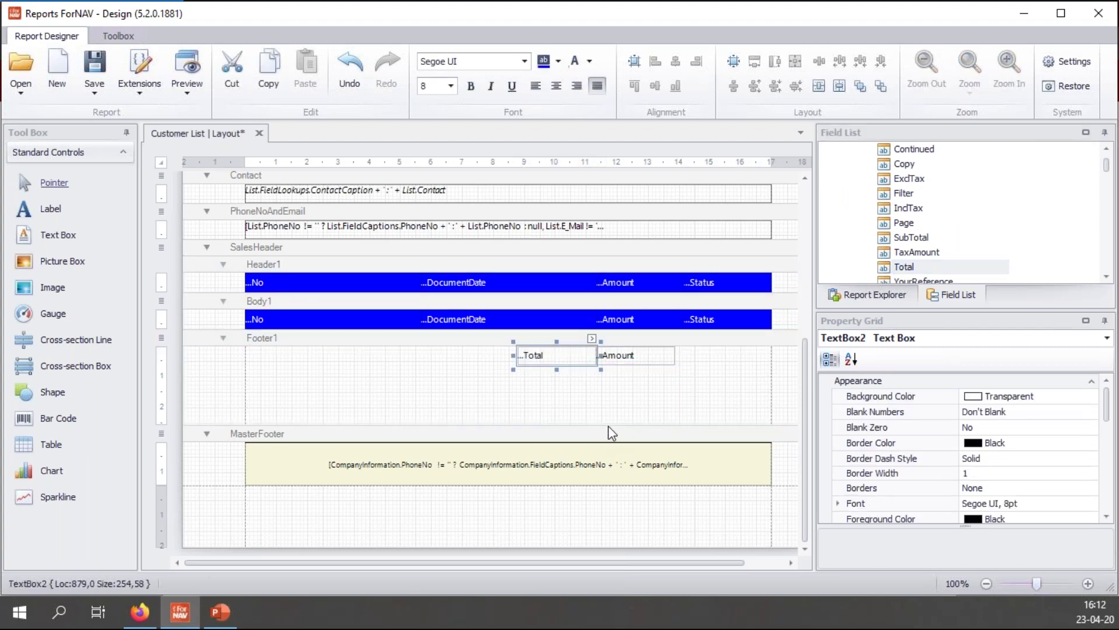
left_click_drag(608, 426, 622, 364)
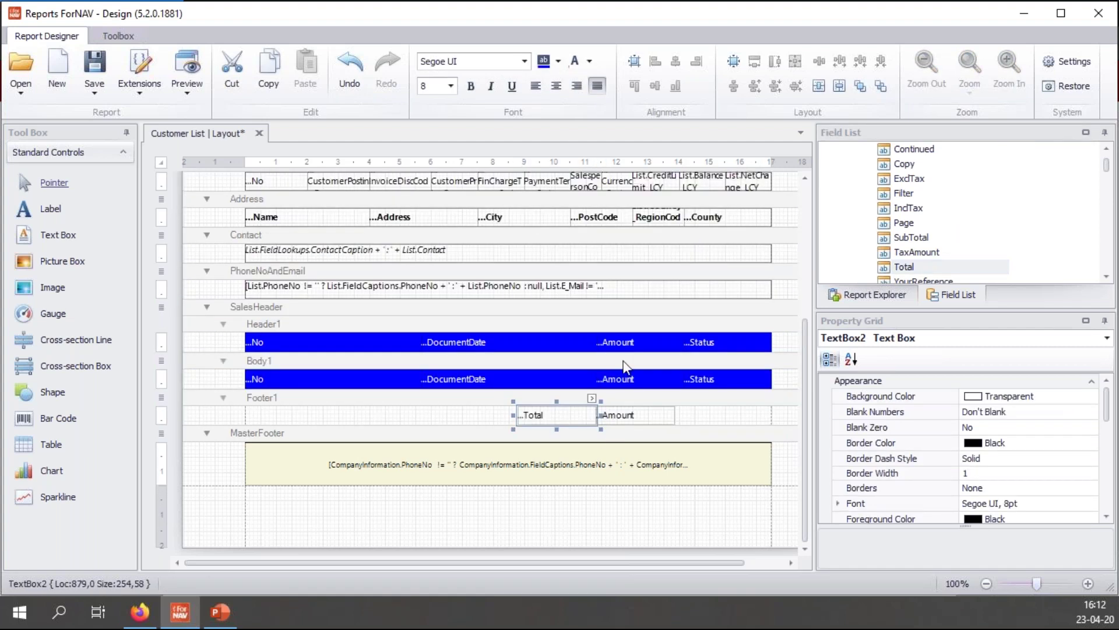
left_click_drag(713, 428, 495, 413)
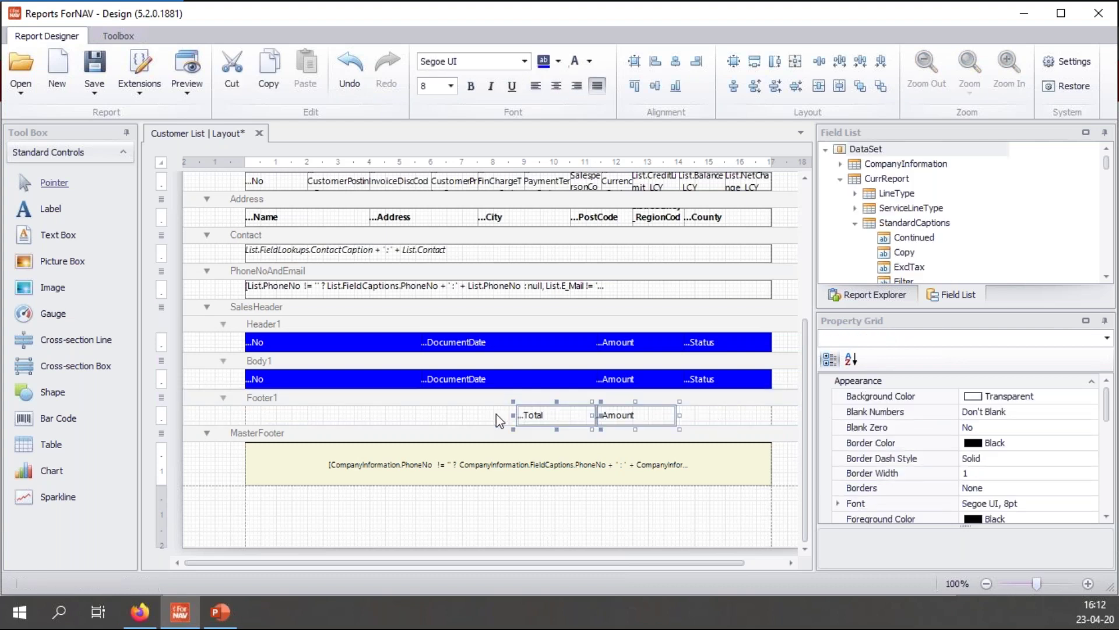
Colour the Total and Amount footer boxes dark red (192, 0, 0) with white text
left_click(559, 61)
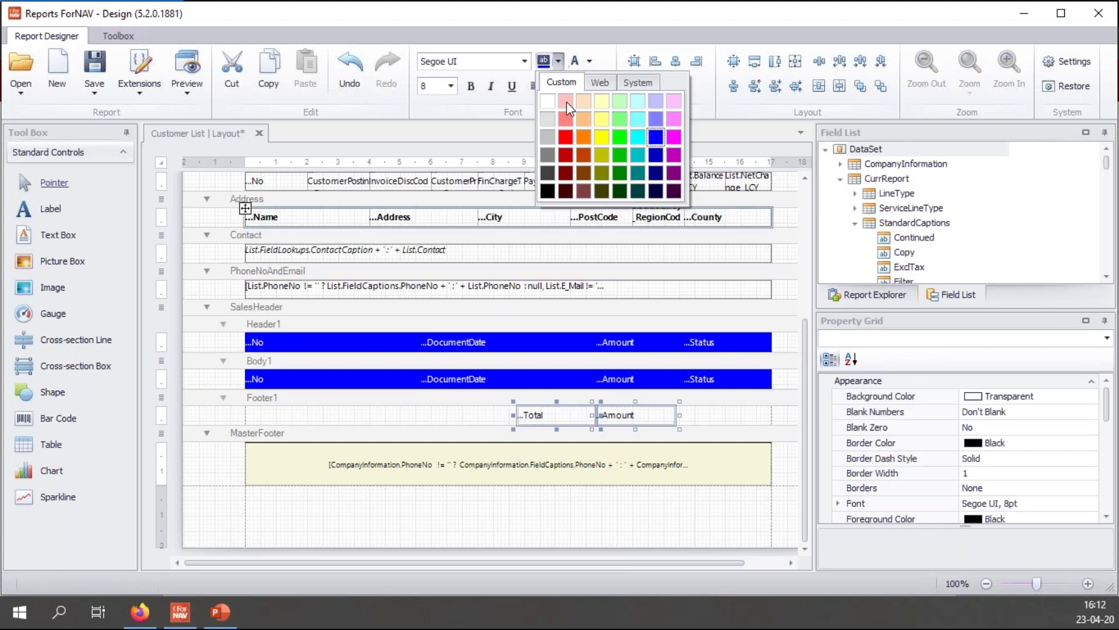
left_click(565, 155)
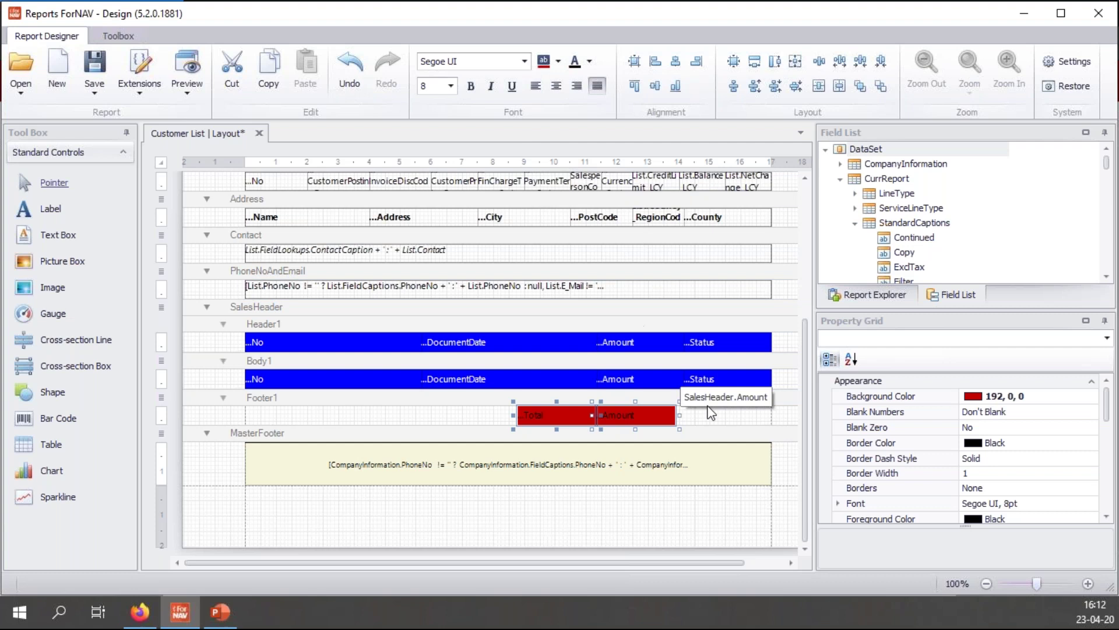
left_click(590, 60)
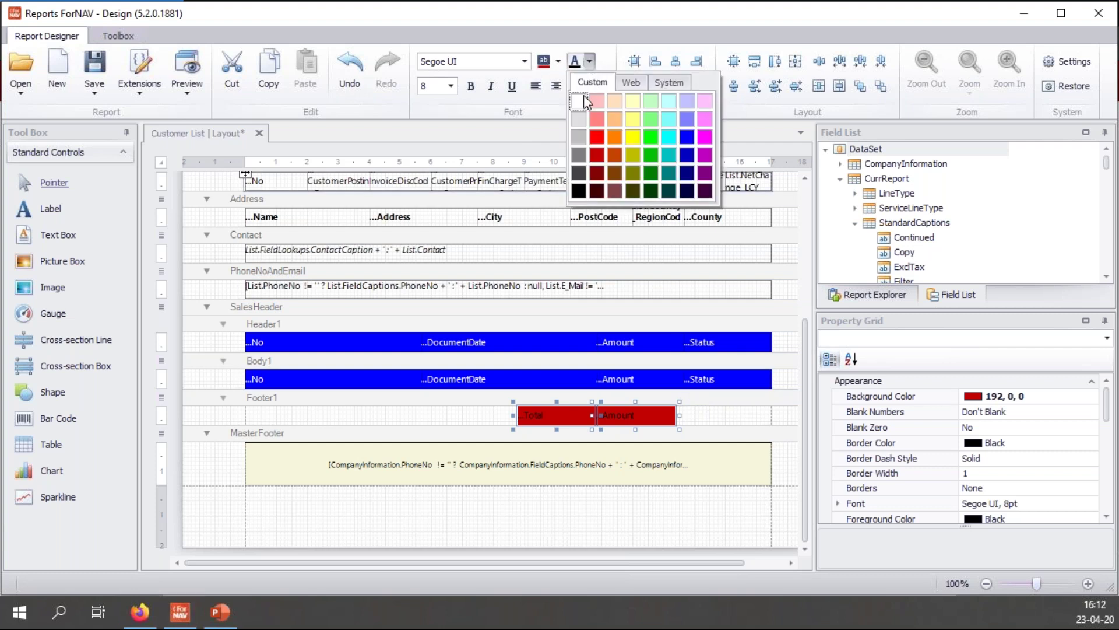
left_click(588, 102)
left_click(721, 409)
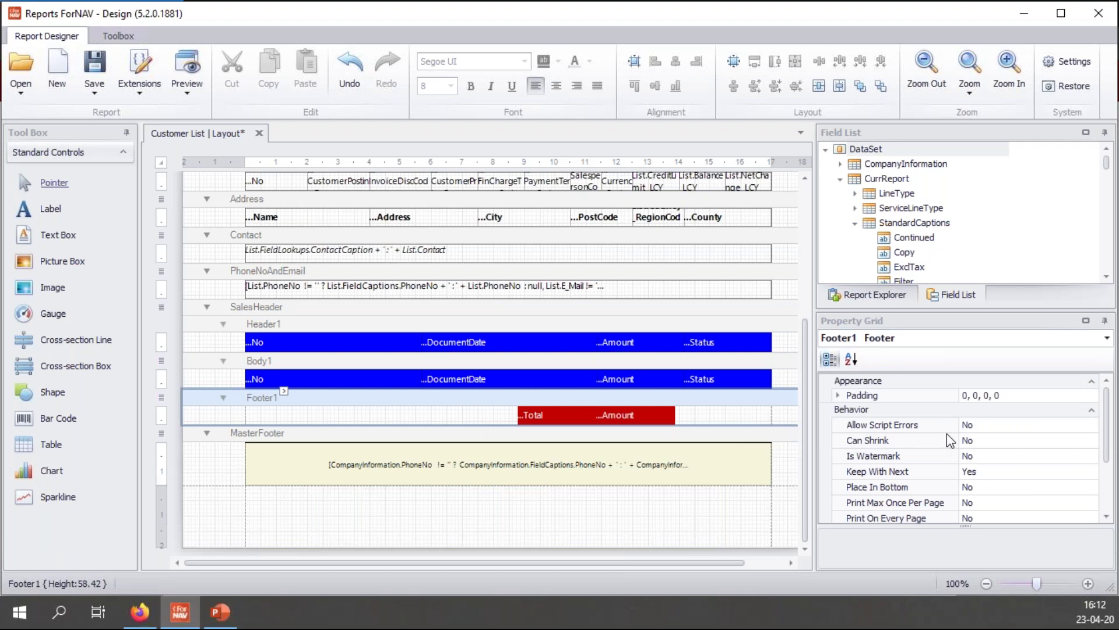
left_click(729, 317)
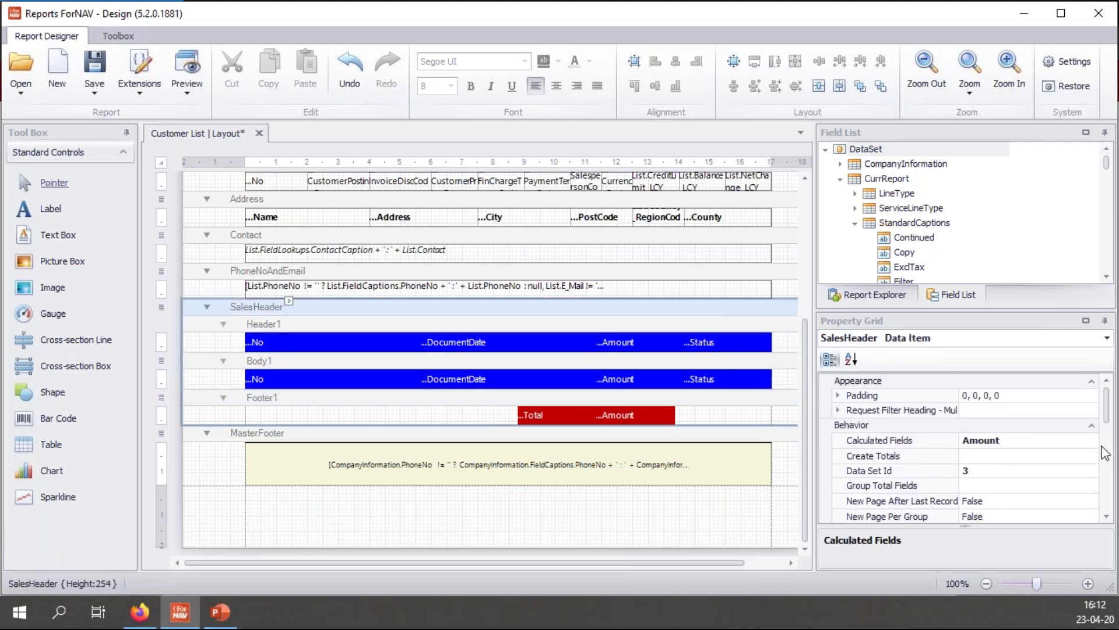
Set SalesHeader's Total Fields to Amount and preview the Customer List report
left_click_drag(1107, 411, 1114, 450)
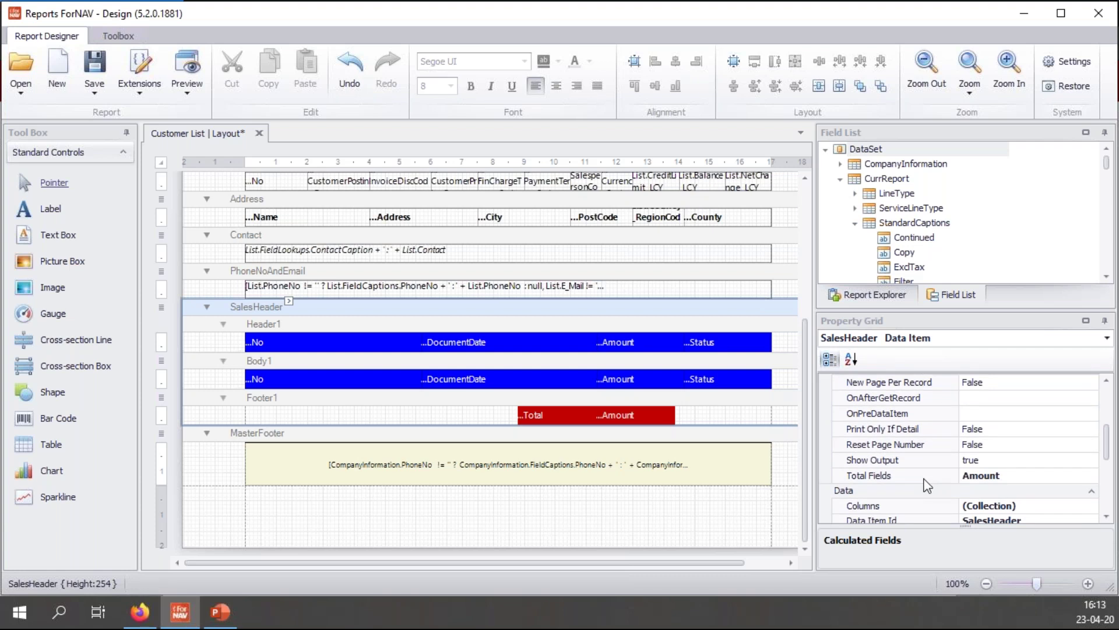
left_click(1027, 475)
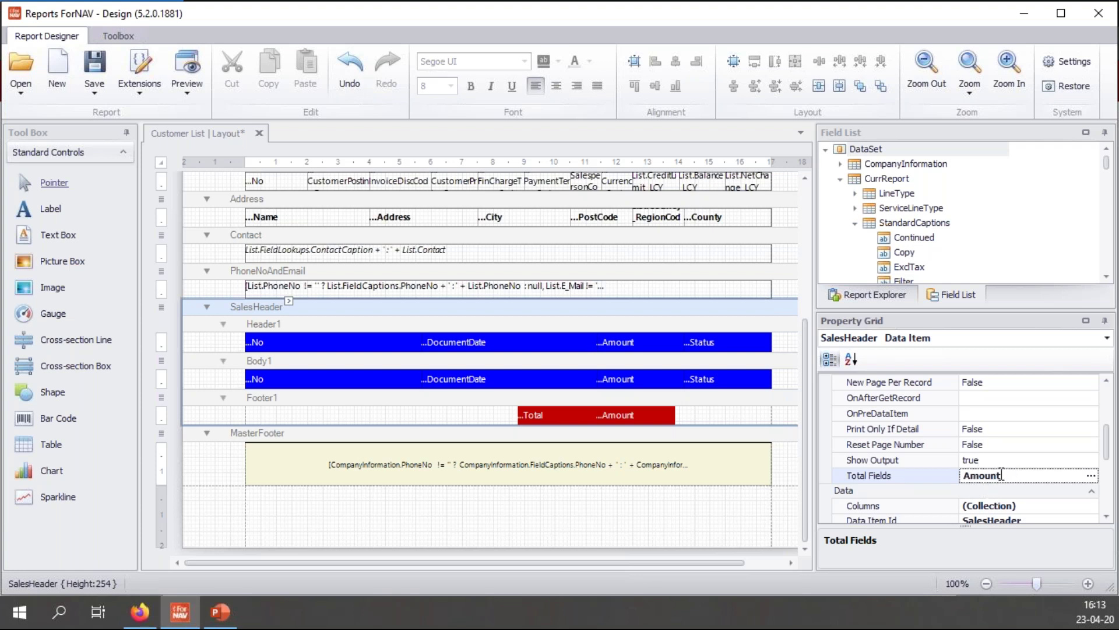
left_click(1022, 461)
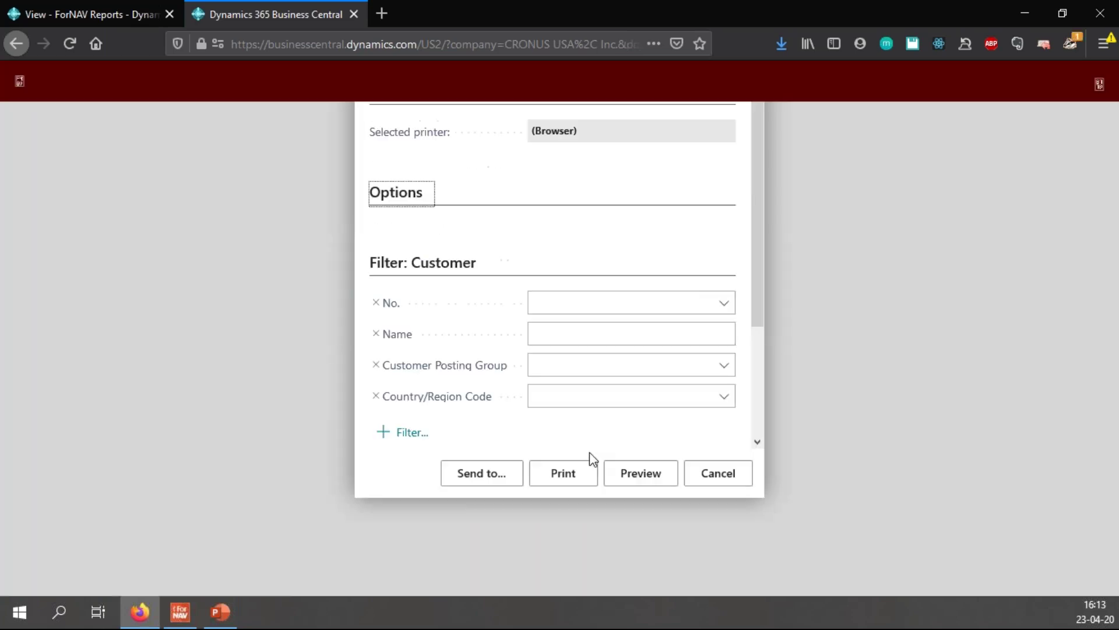
Preview the Customer List and zoom in to check red Total rows like 19.052,90
left_click(665, 542)
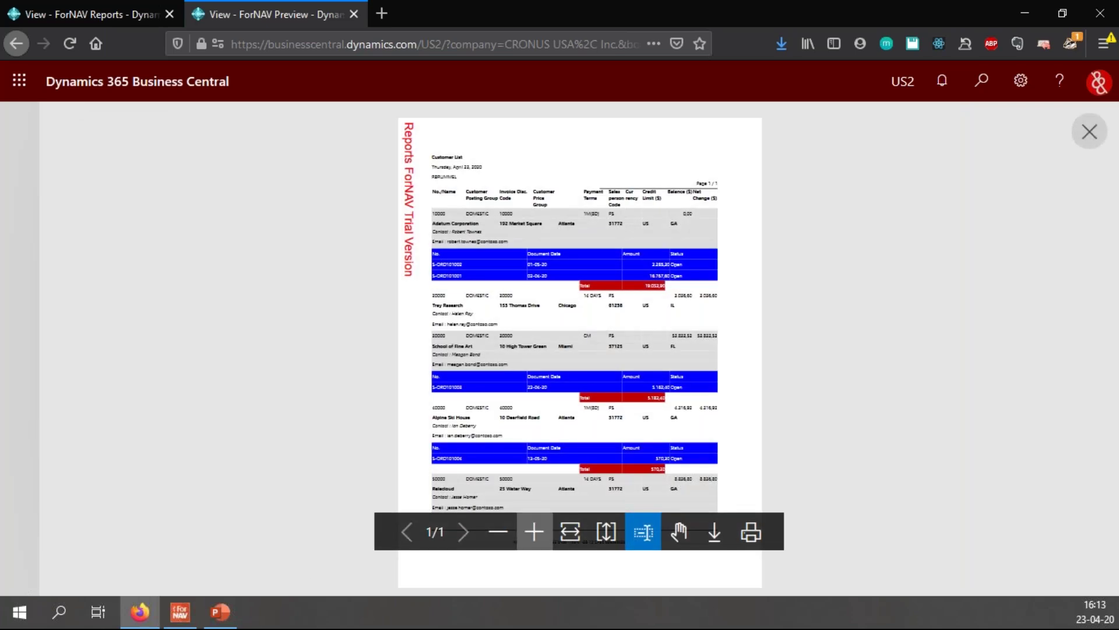
left_click(538, 539)
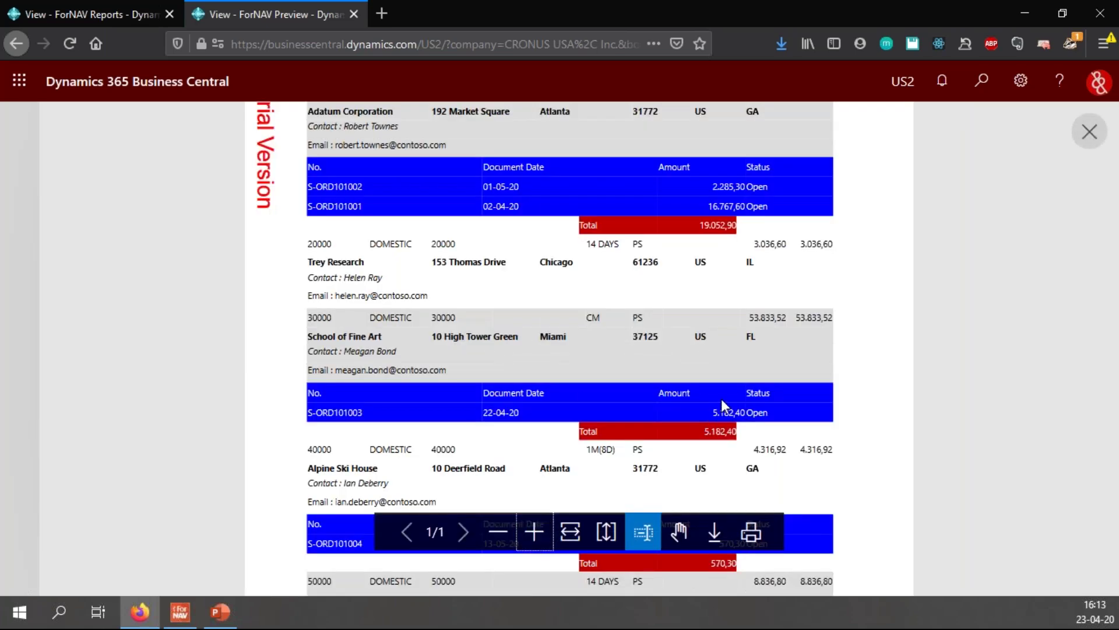
scroll(722, 397, "up", 2)
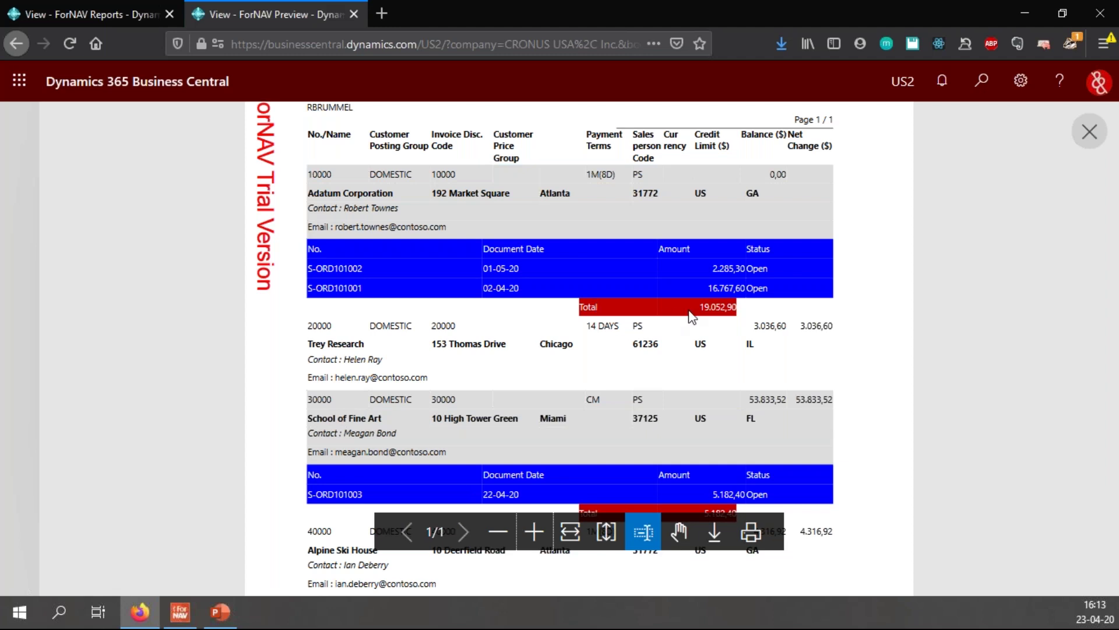